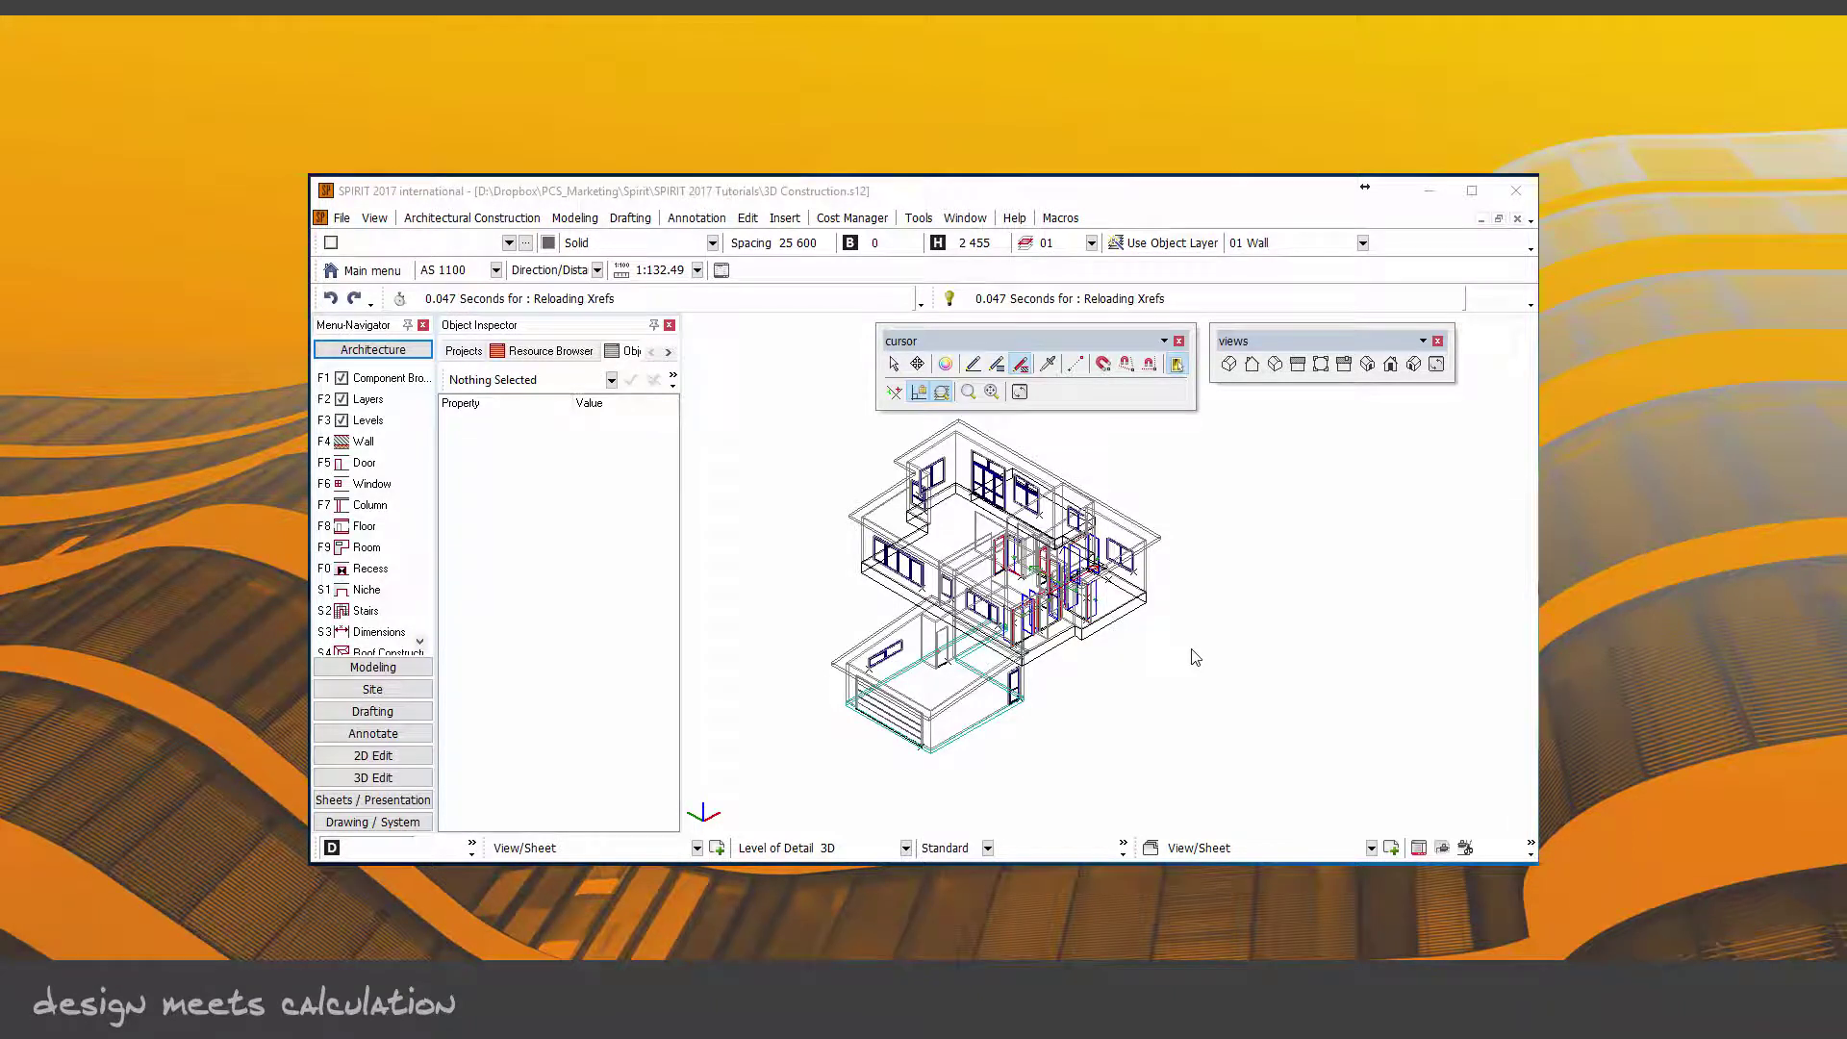
# Step: Open the View menu listing display and viewer options over the wireframe house
pyautogui.click(375, 220)
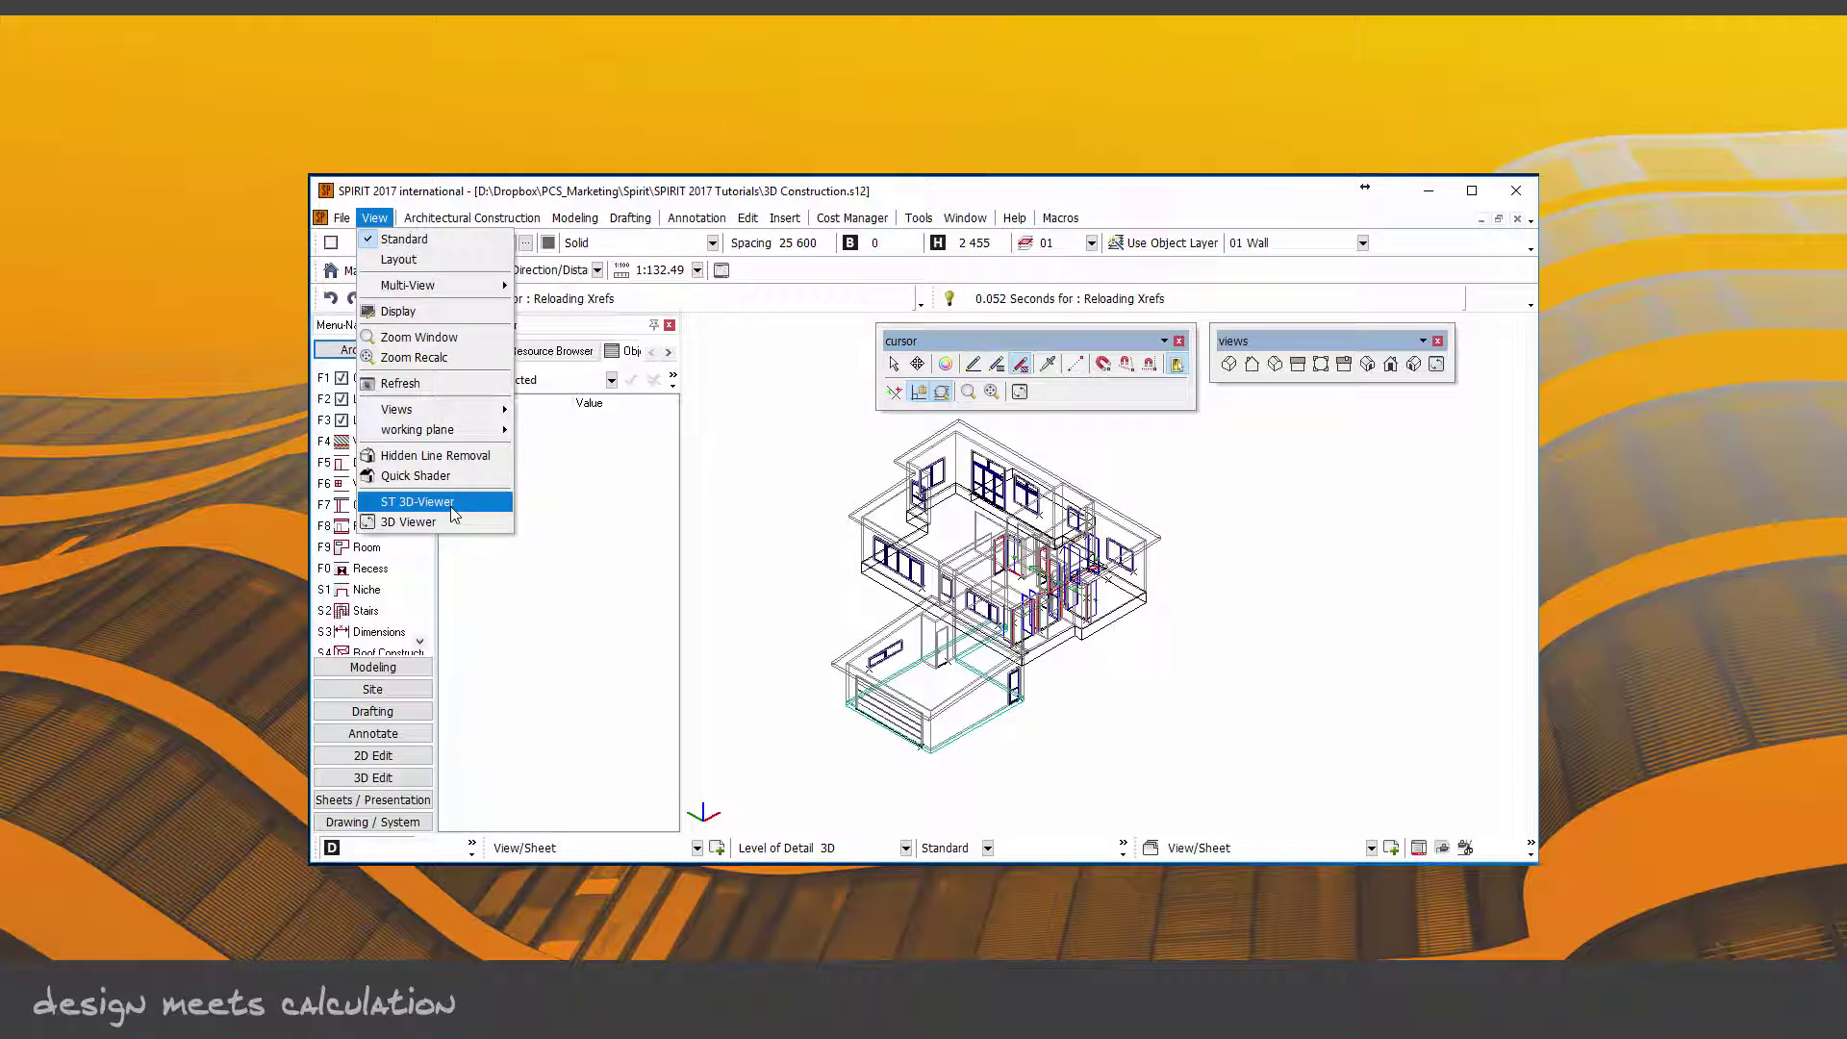
# Step: Show the house in the ST 3D-Viewer, orbit and zoom to a side view, refresh, and move the window aside
pyautogui.click(424, 502)
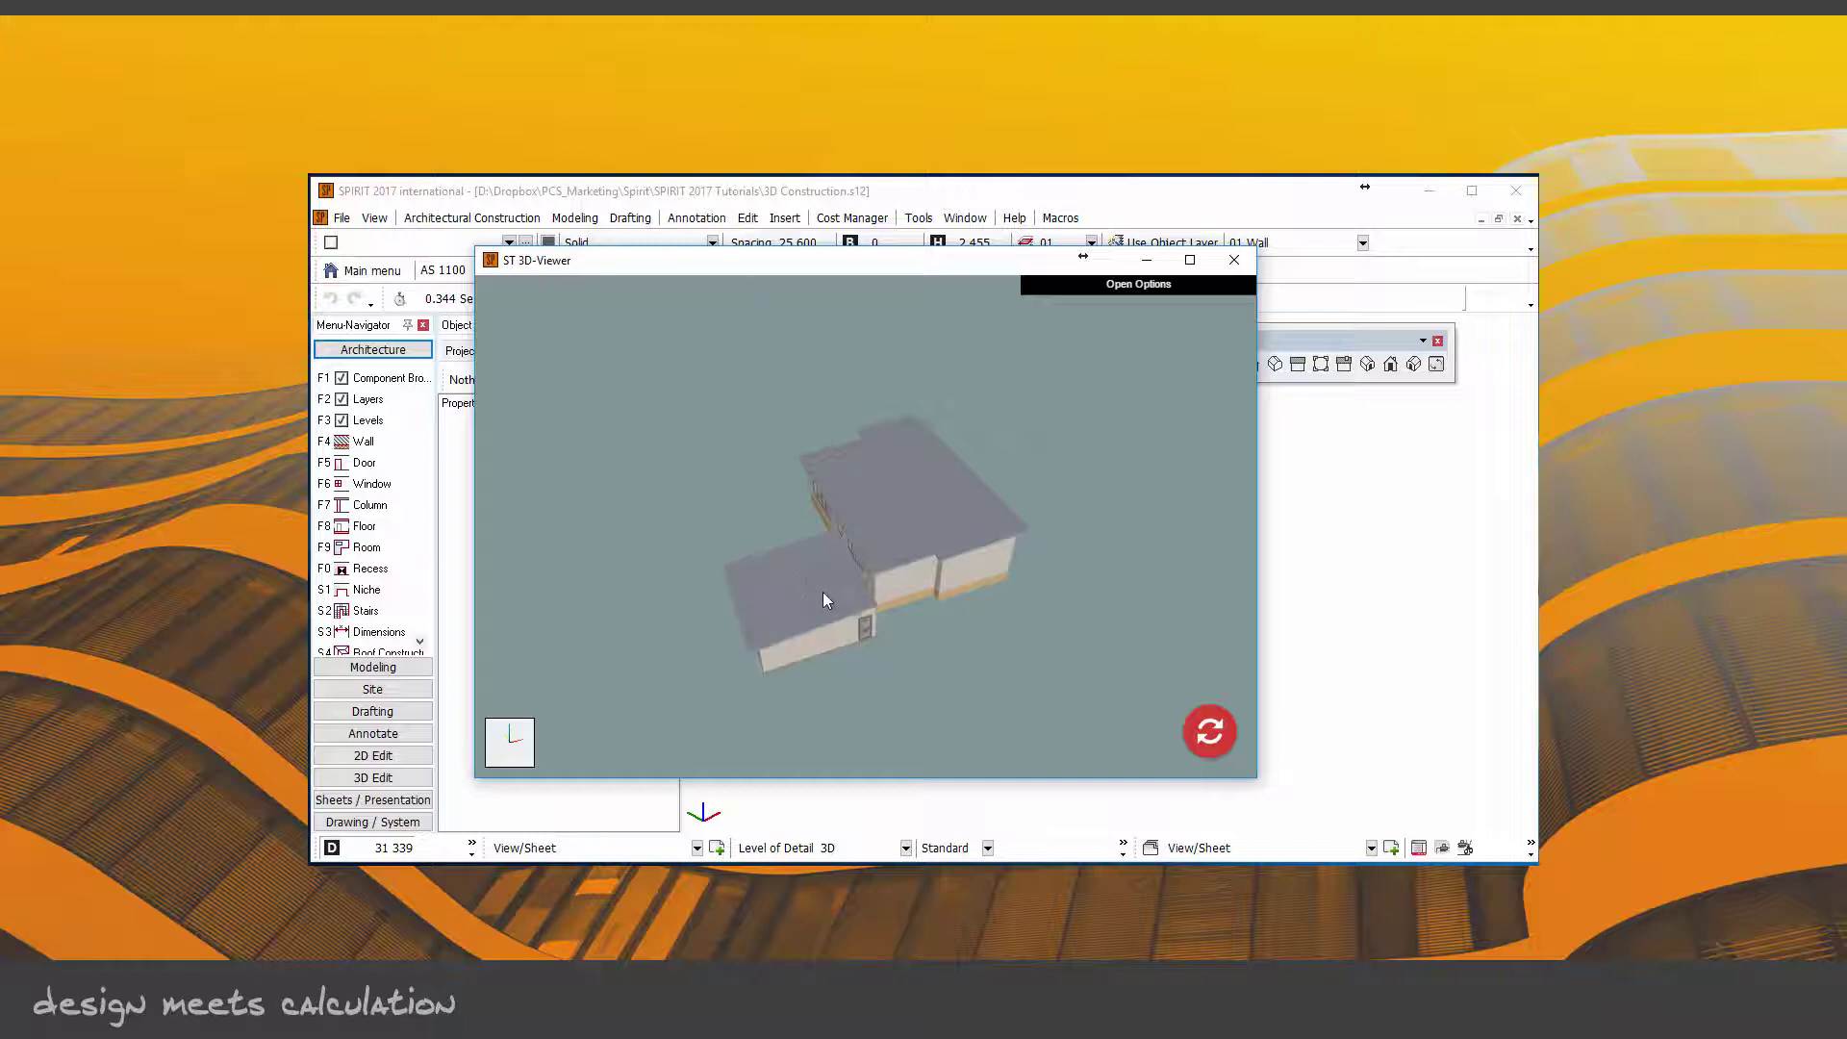
pyautogui.moveTo(892, 581); pyautogui.dragTo(918, 551)
pyautogui.scroll(3, 918, 550)
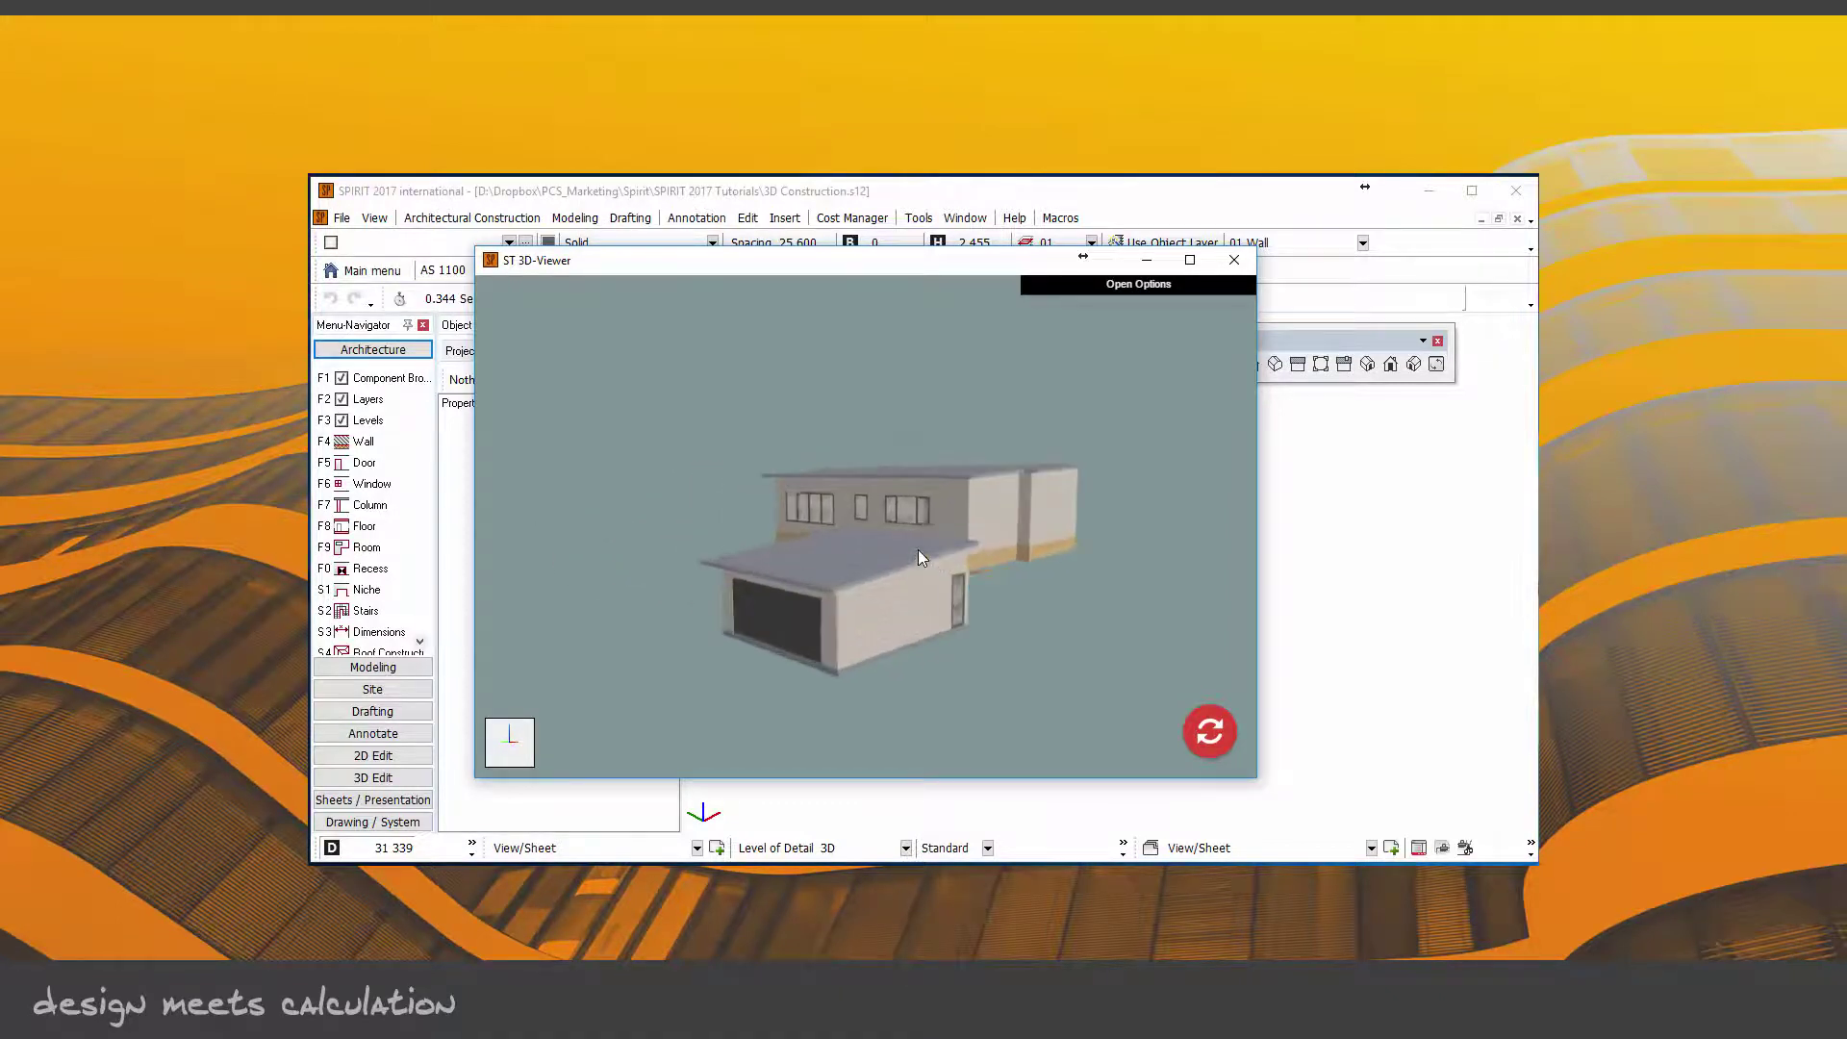
pyautogui.click(1208, 736)
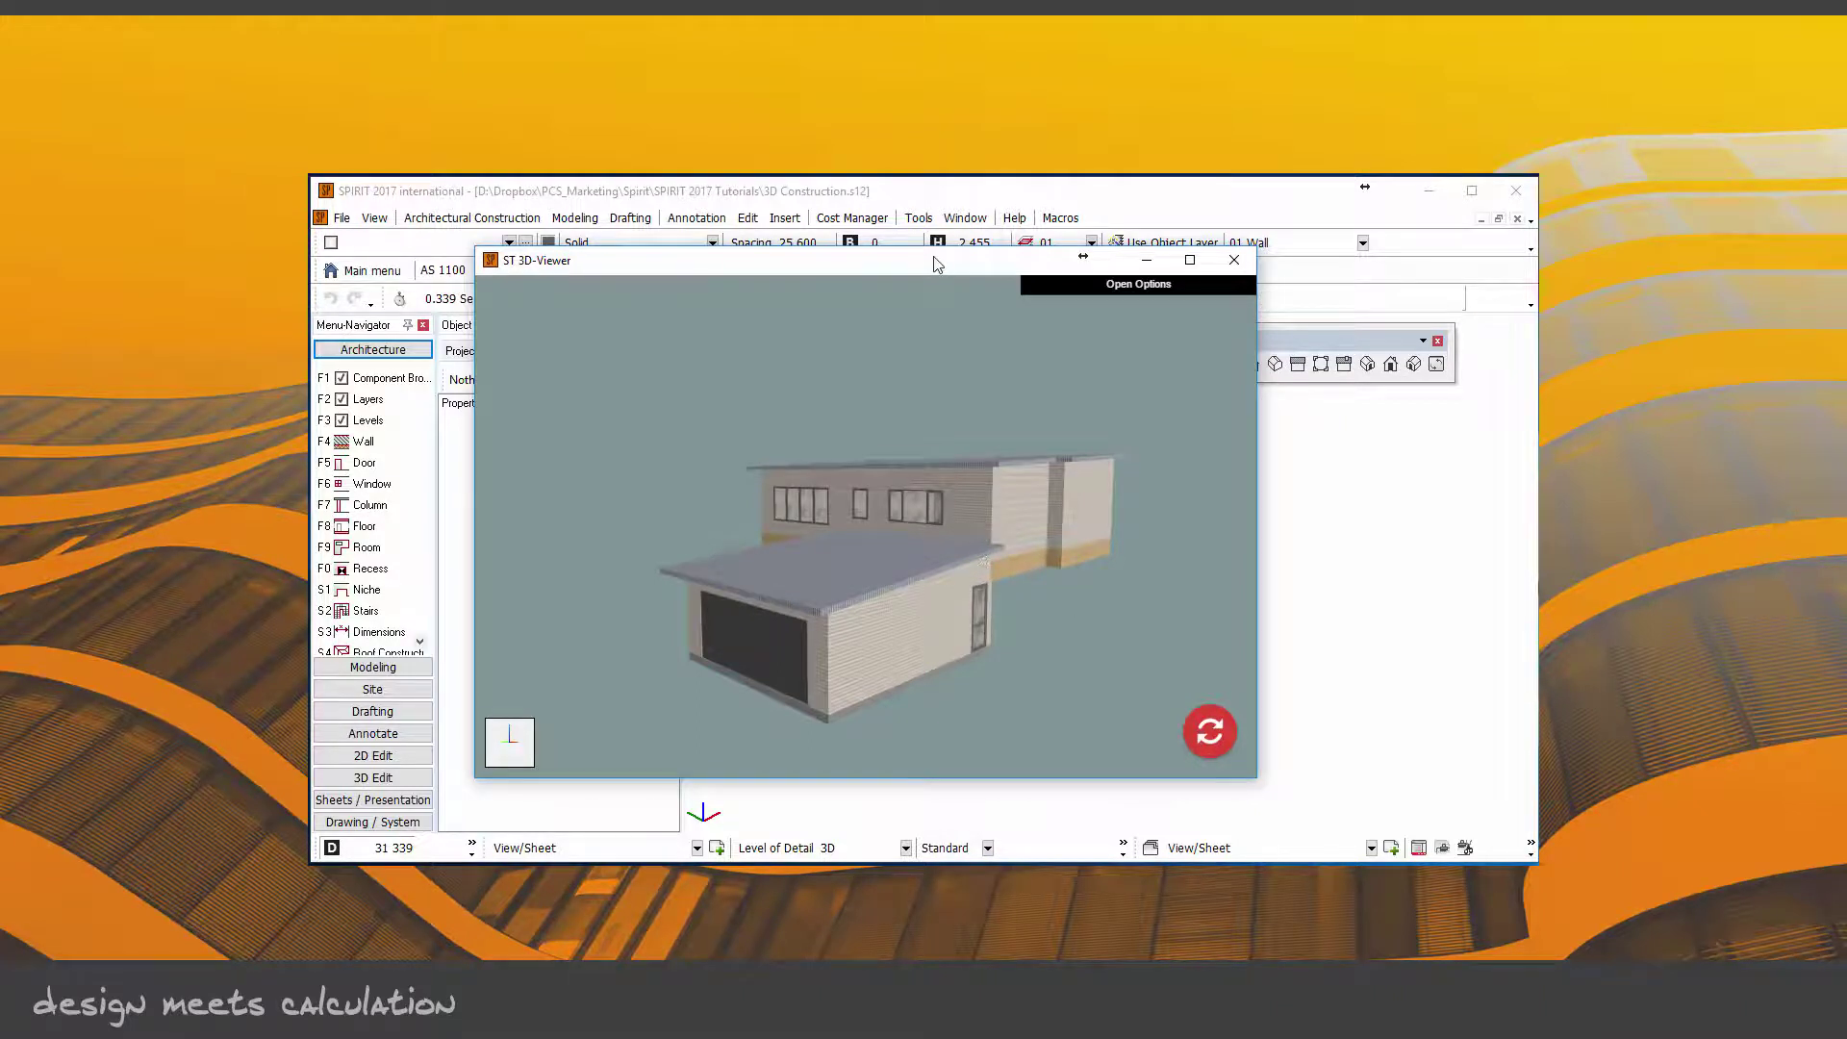
pyautogui.moveTo(936, 265); pyautogui.dragTo(744, 440)
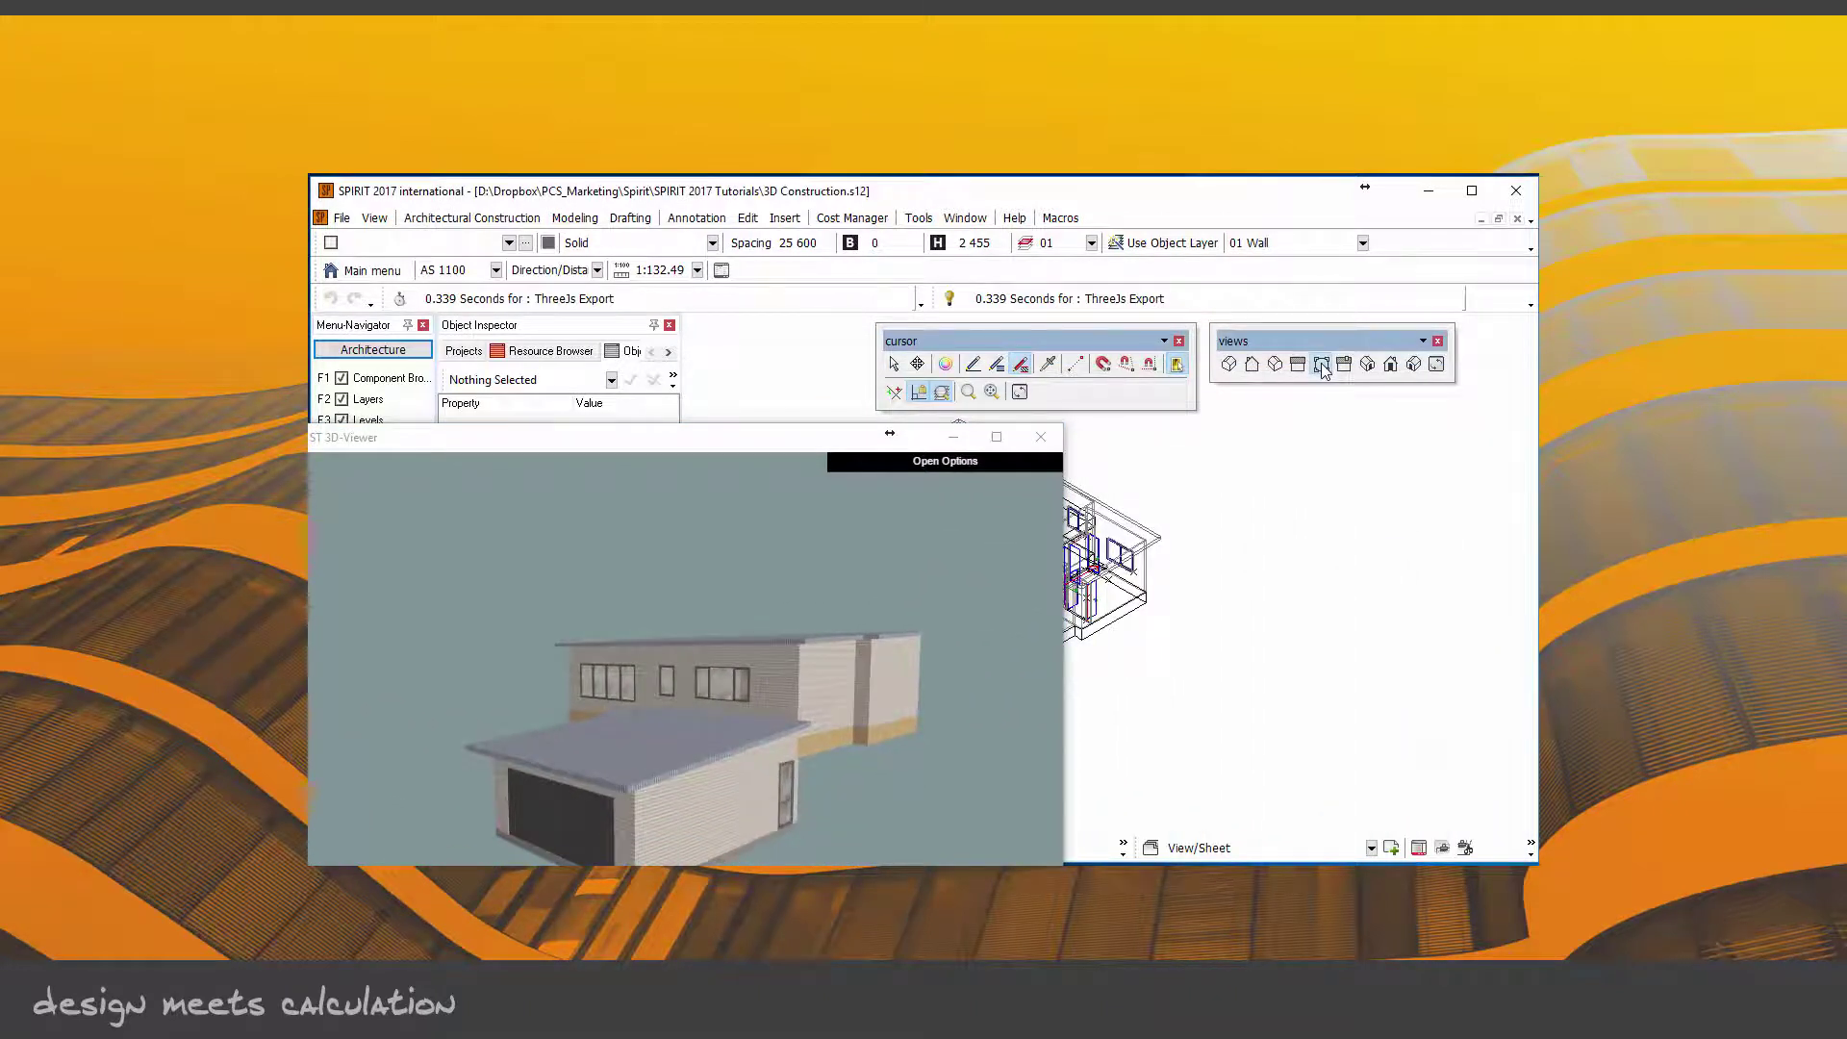
# Step: Switch to the floor plan and draw a trial wall left of the plan
pyautogui.click(1321, 366)
pyautogui.scroll(2, 1454, 577)
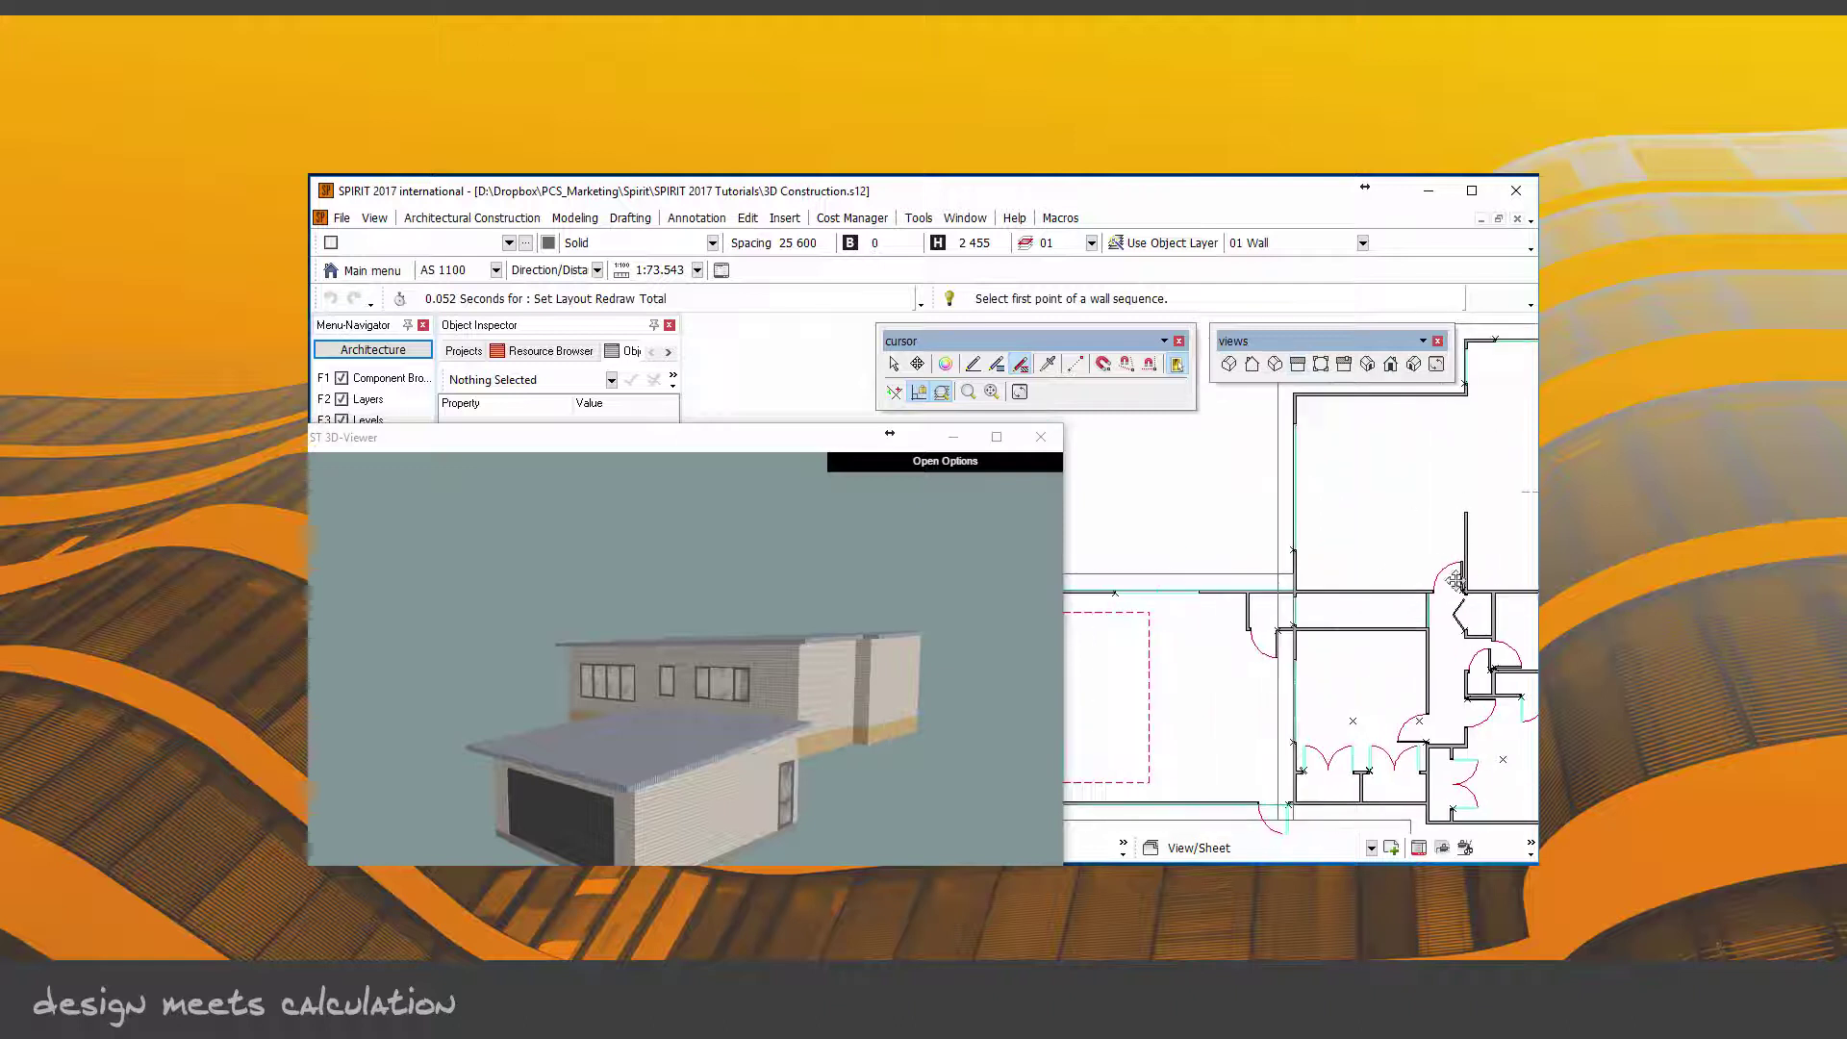
pyautogui.scroll(-1, 1454, 577)
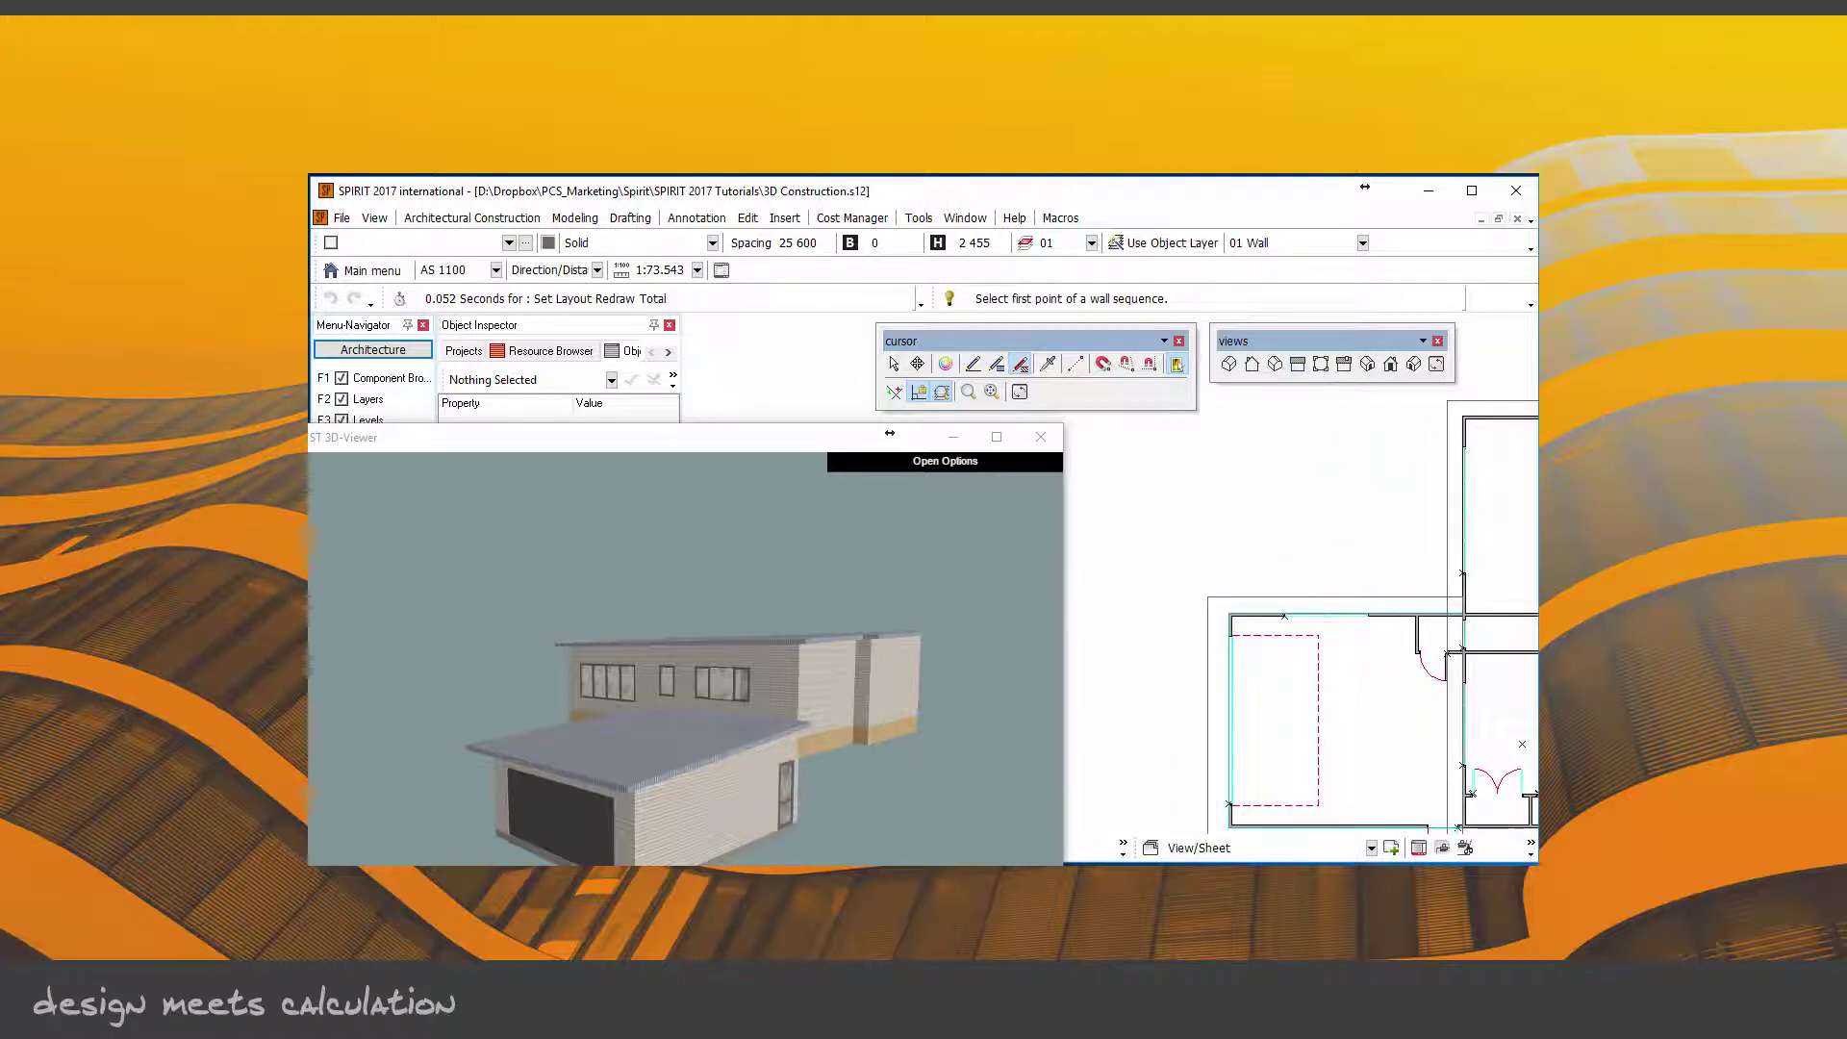
pyautogui.click(1229, 486)
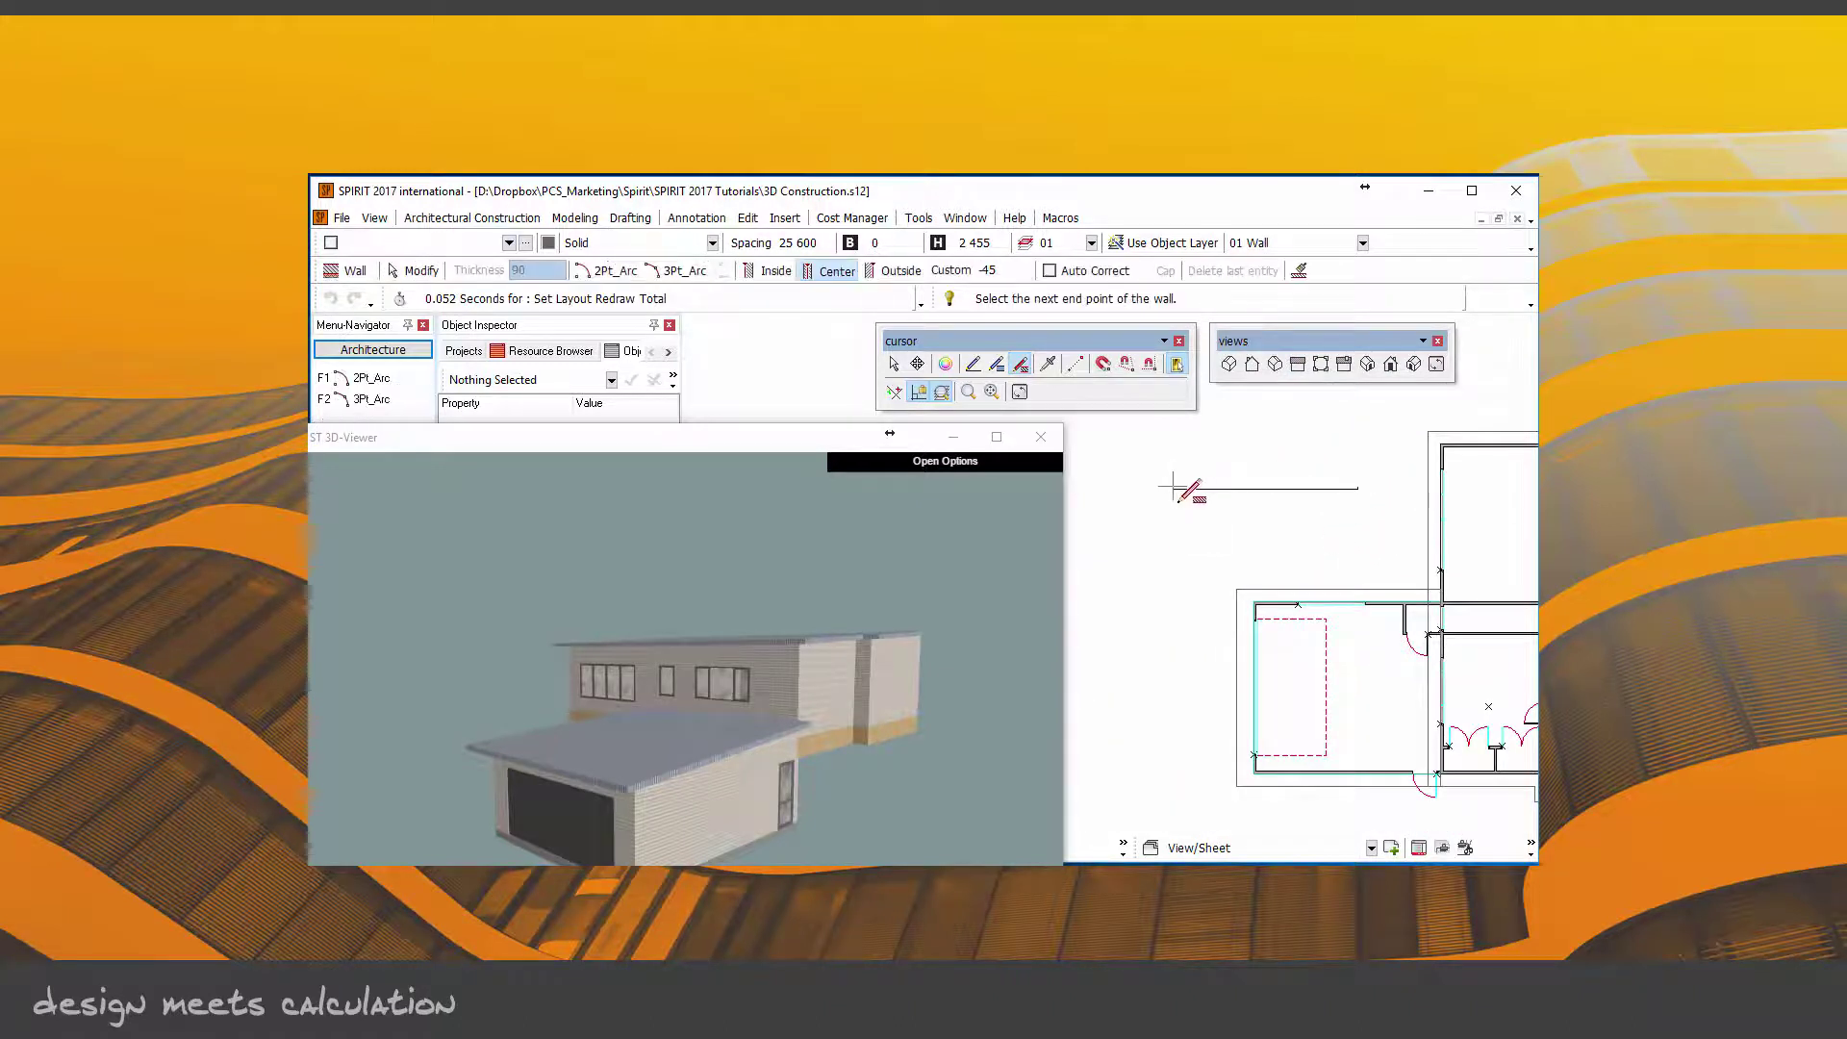
pyautogui.doubleClick(1161, 811)
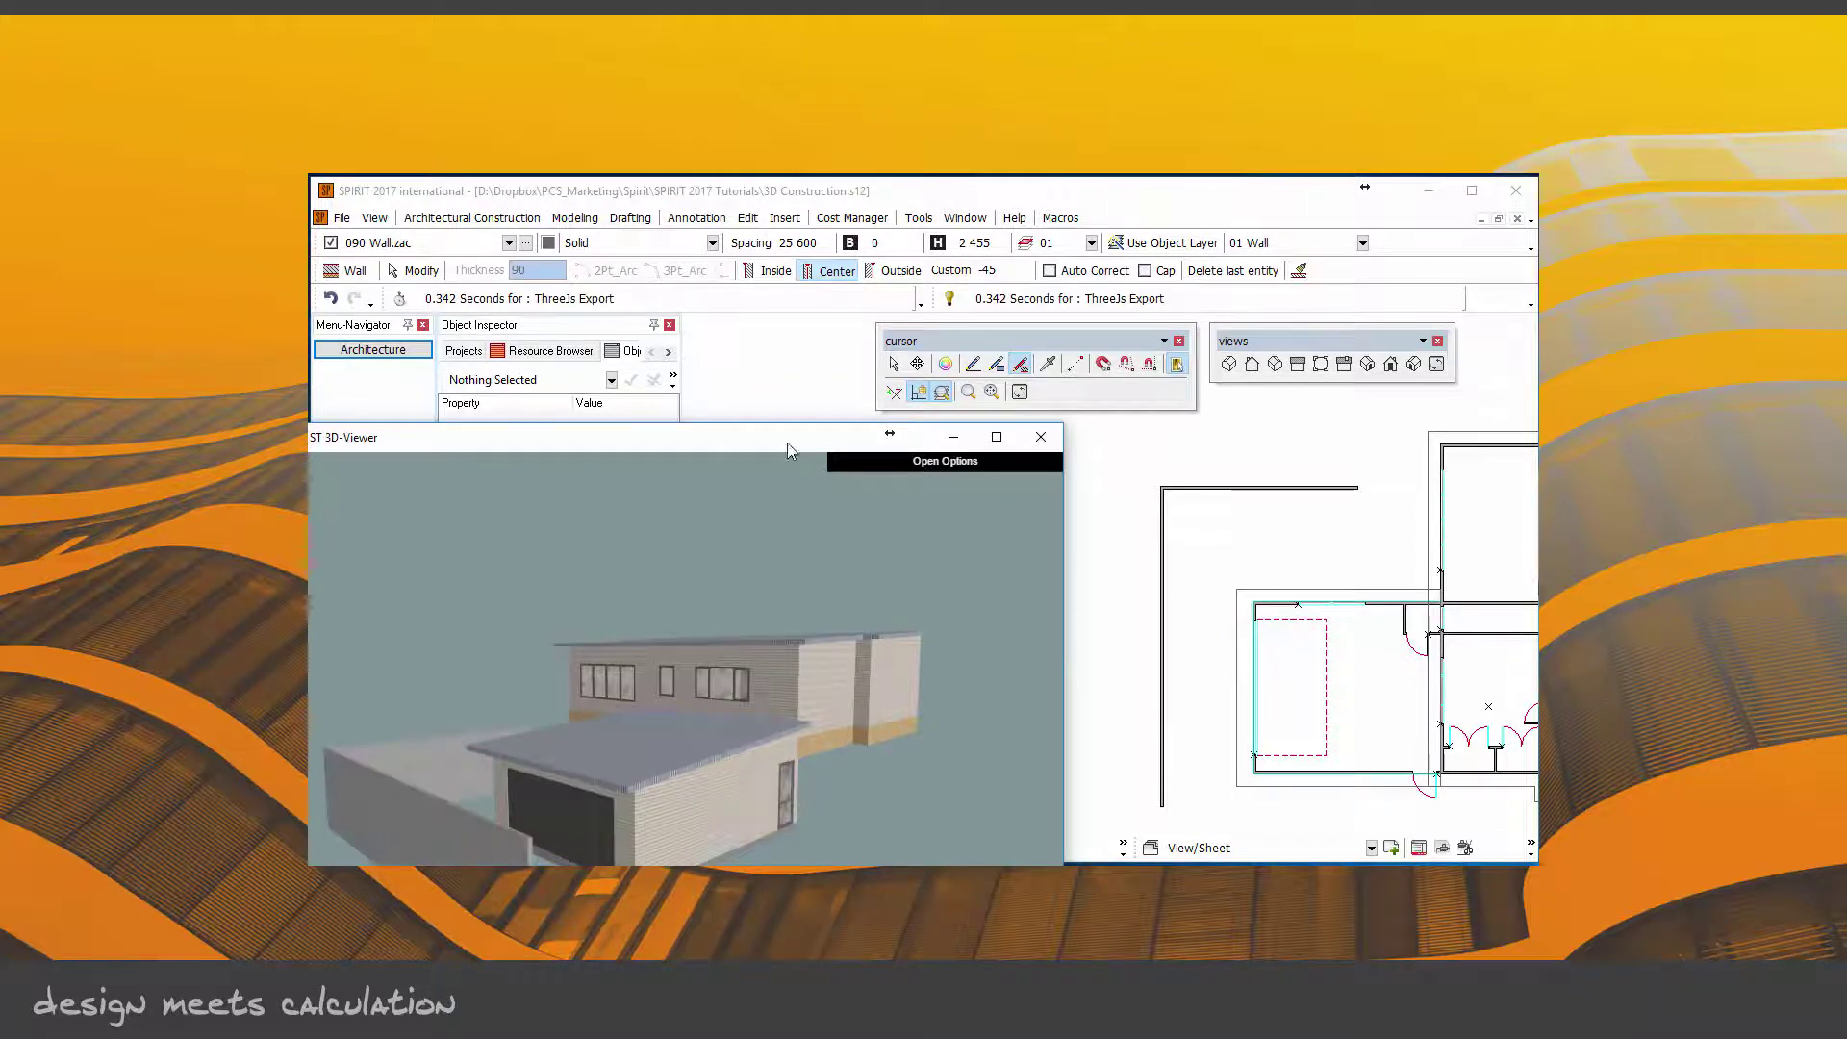
# Step: Undo the trial wall and refresh the 3D viewer so the wall disappears
pyautogui.moveTo(787, 443); pyautogui.dragTo(837, 265)
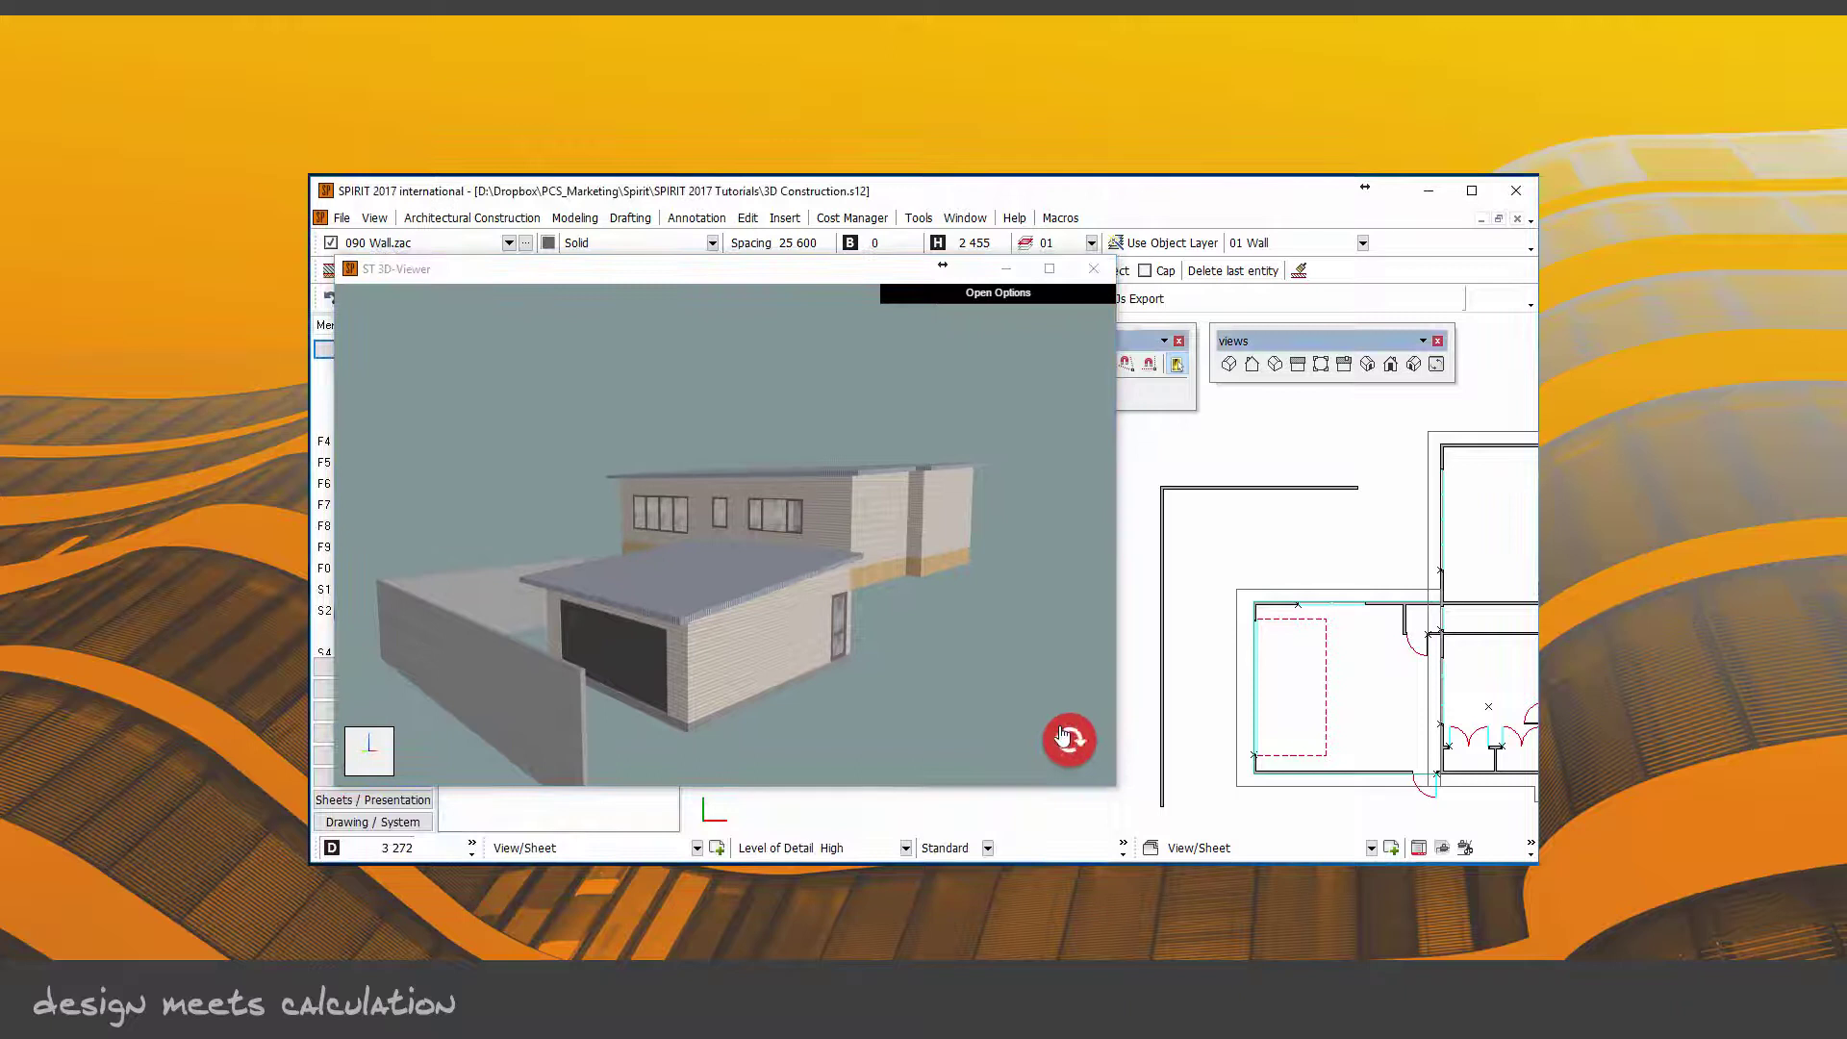
pyautogui.moveTo(821, 272); pyautogui.dragTo(826, 316)
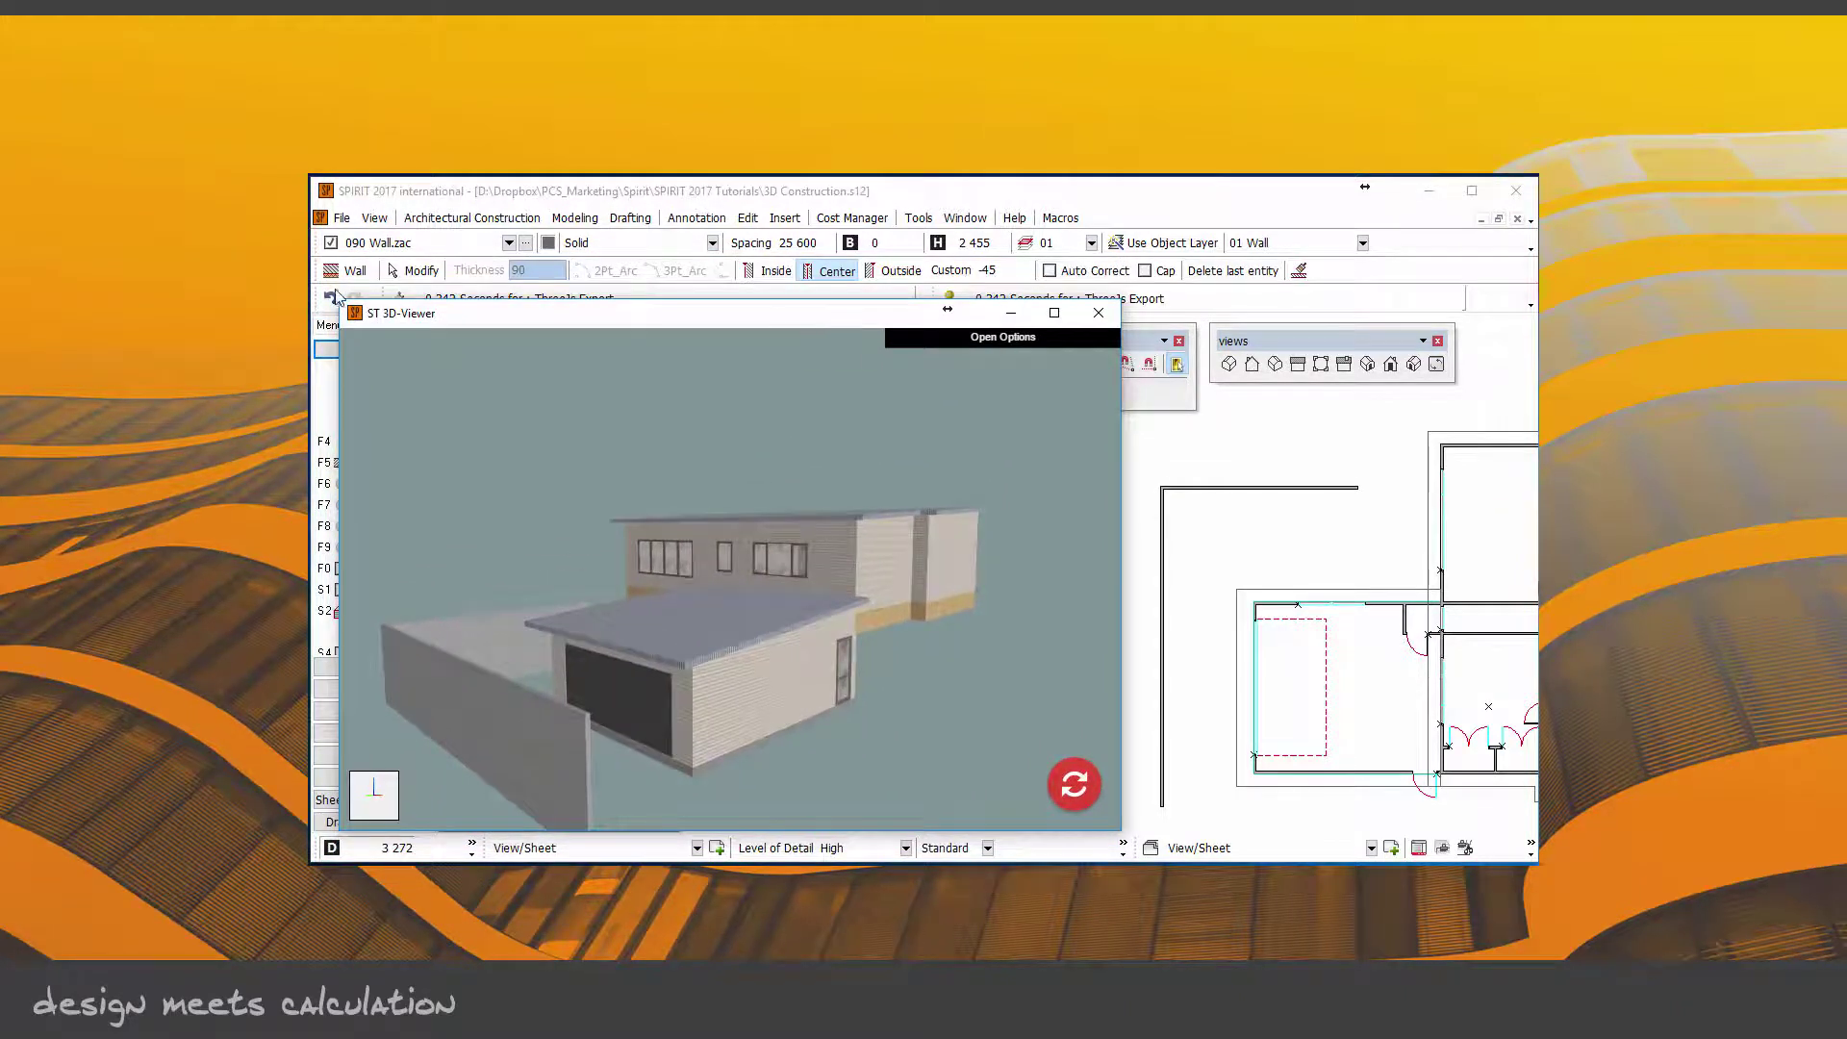
pyautogui.click(329, 300)
pyautogui.click(329, 300)
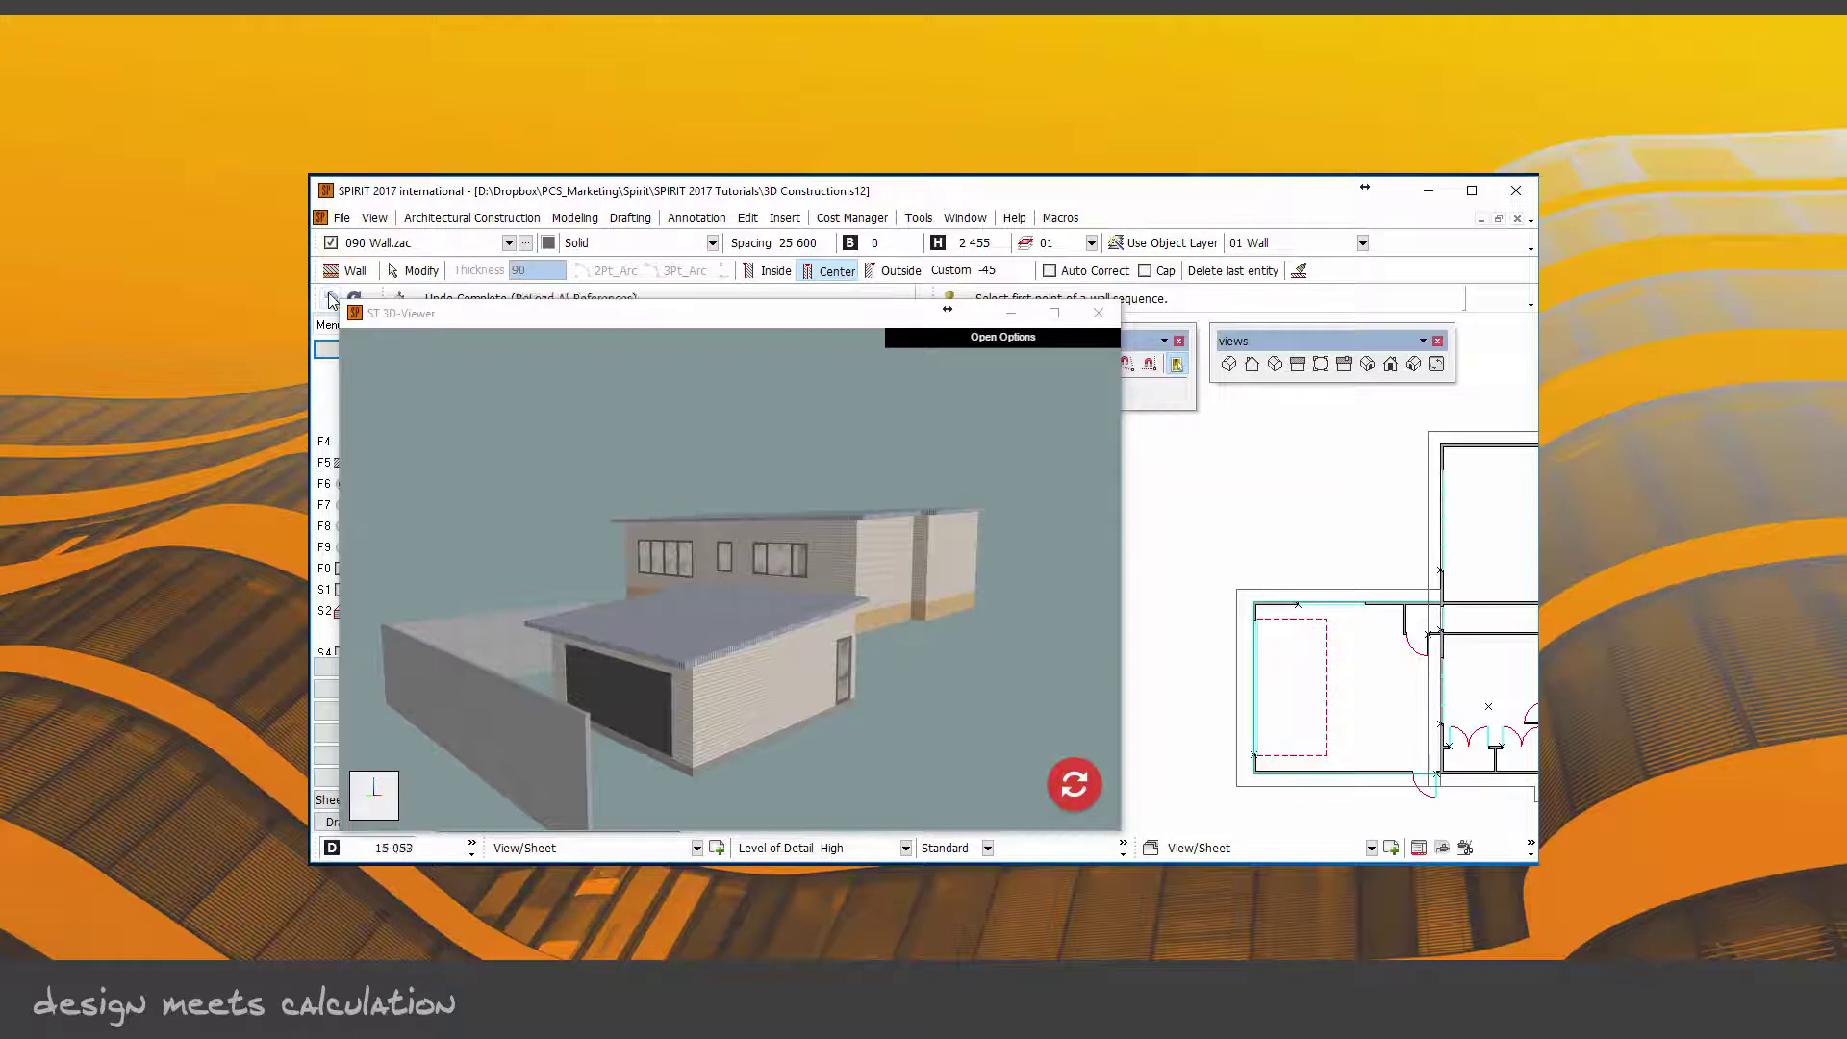
pyautogui.click(1067, 794)
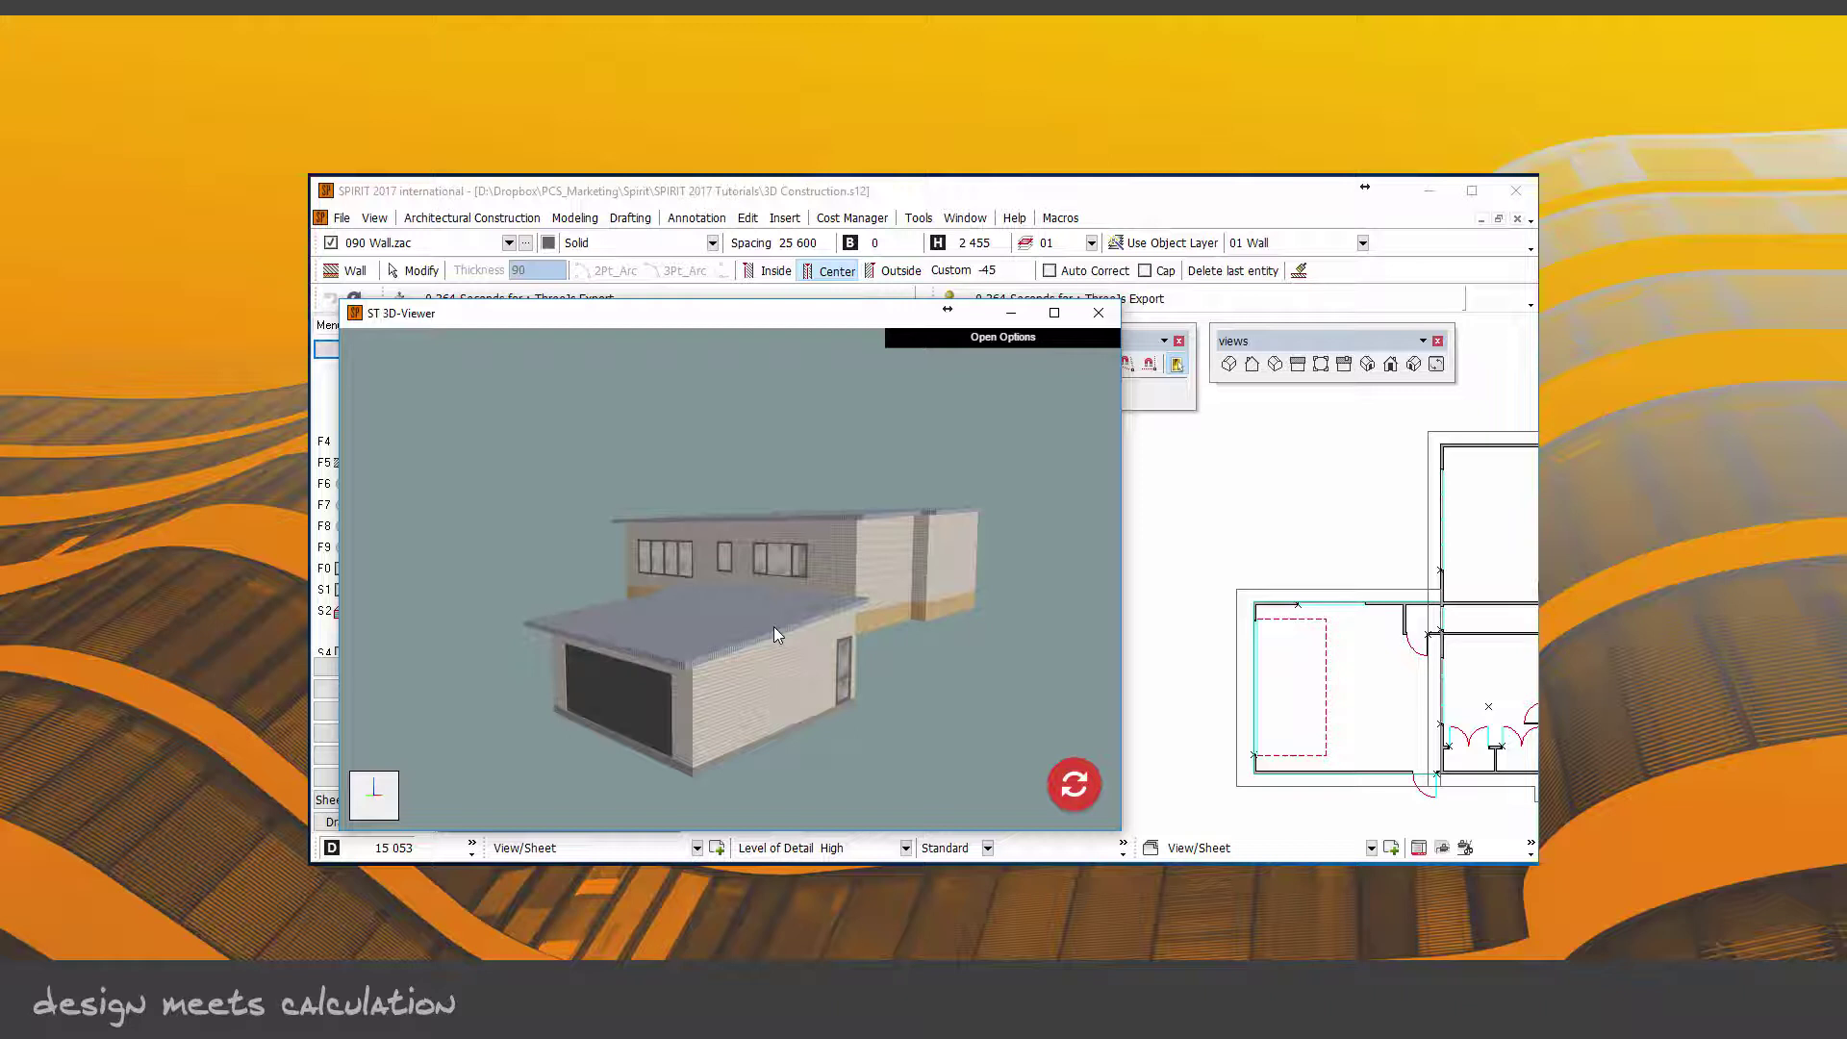
# Step: Choose Export Model from the viewer's Actions options to export a Three.js scene
pyautogui.click(1005, 338)
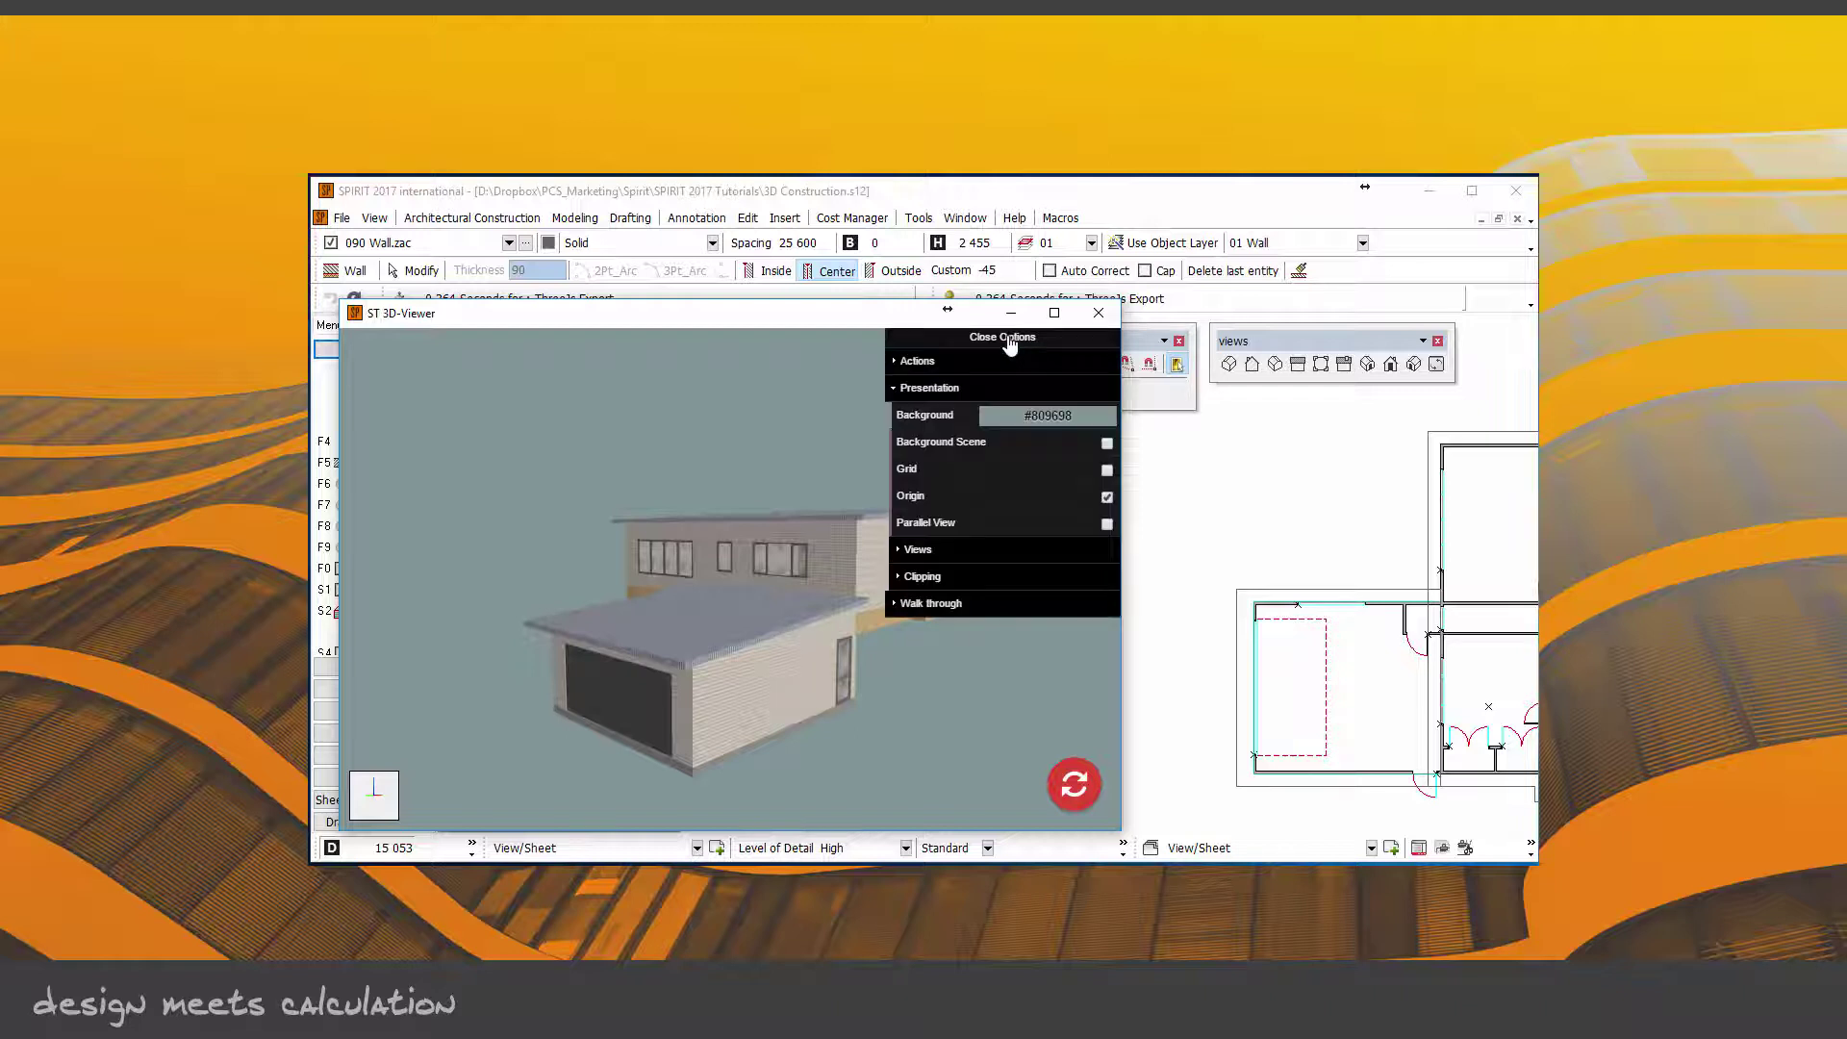
pyautogui.click(896, 363)
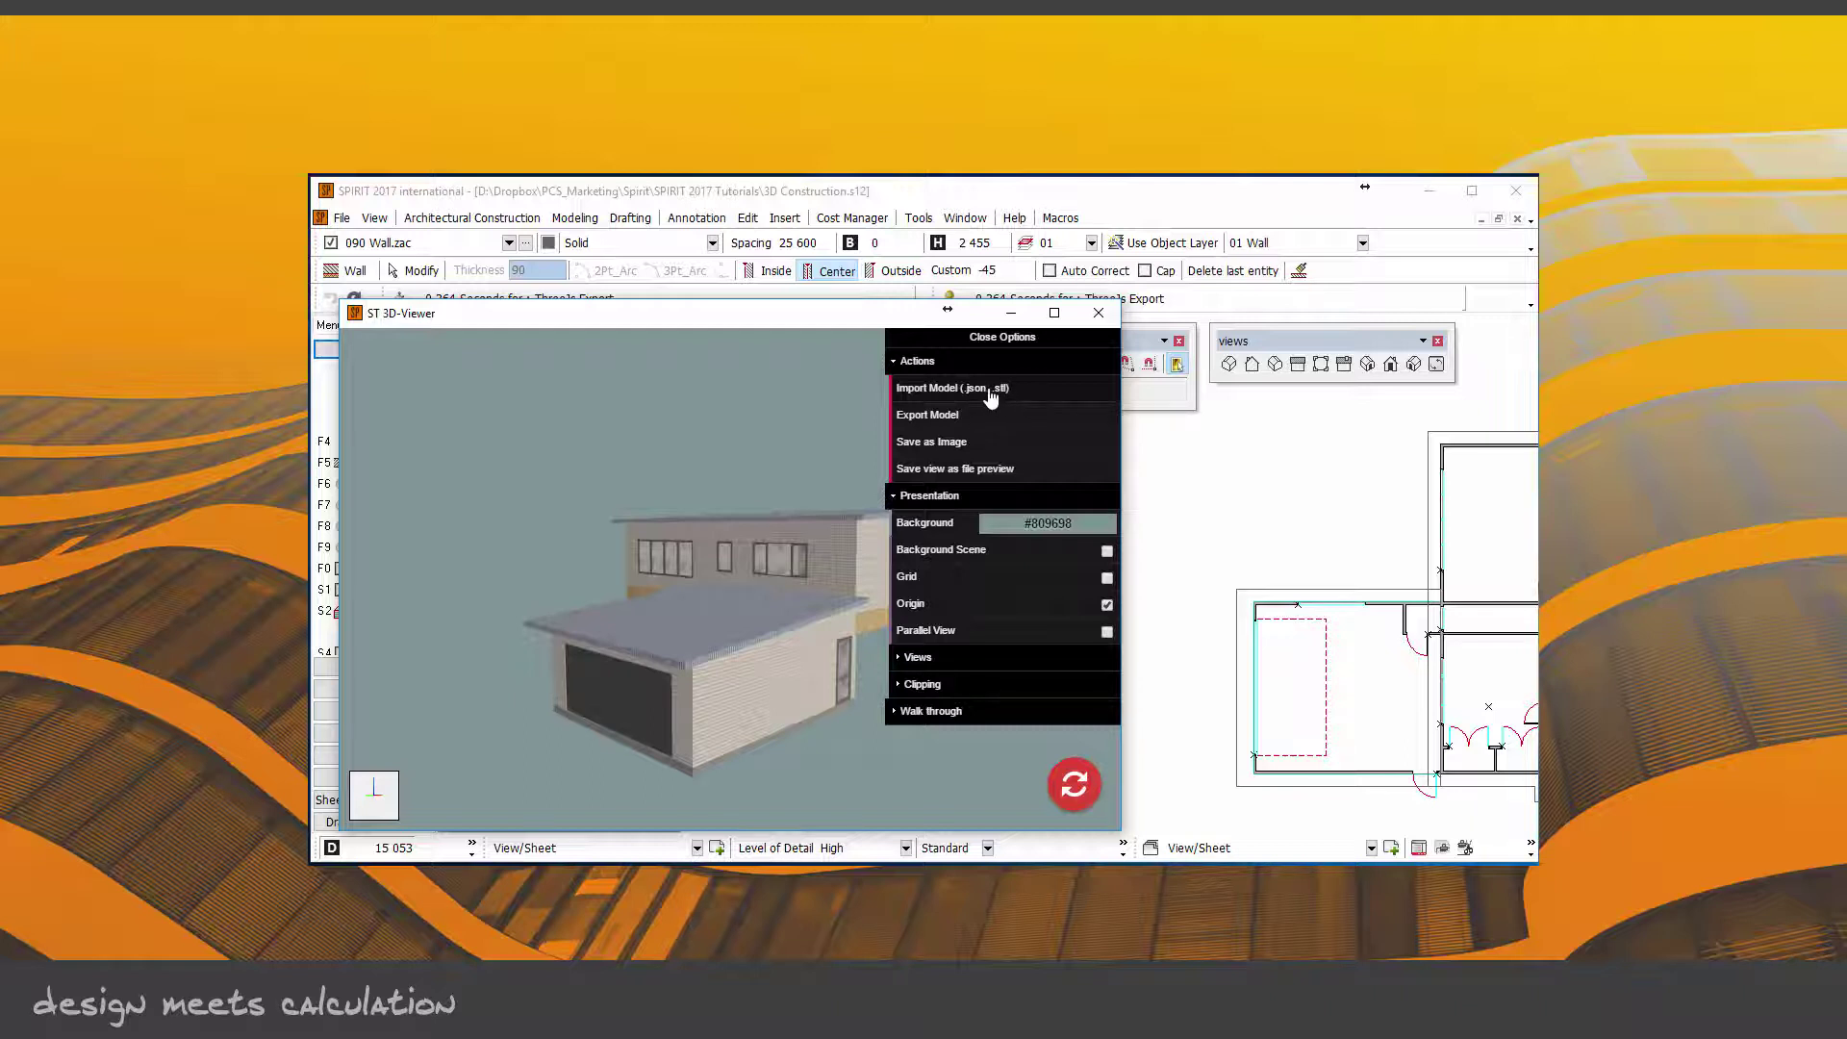
pyautogui.click(928, 416)
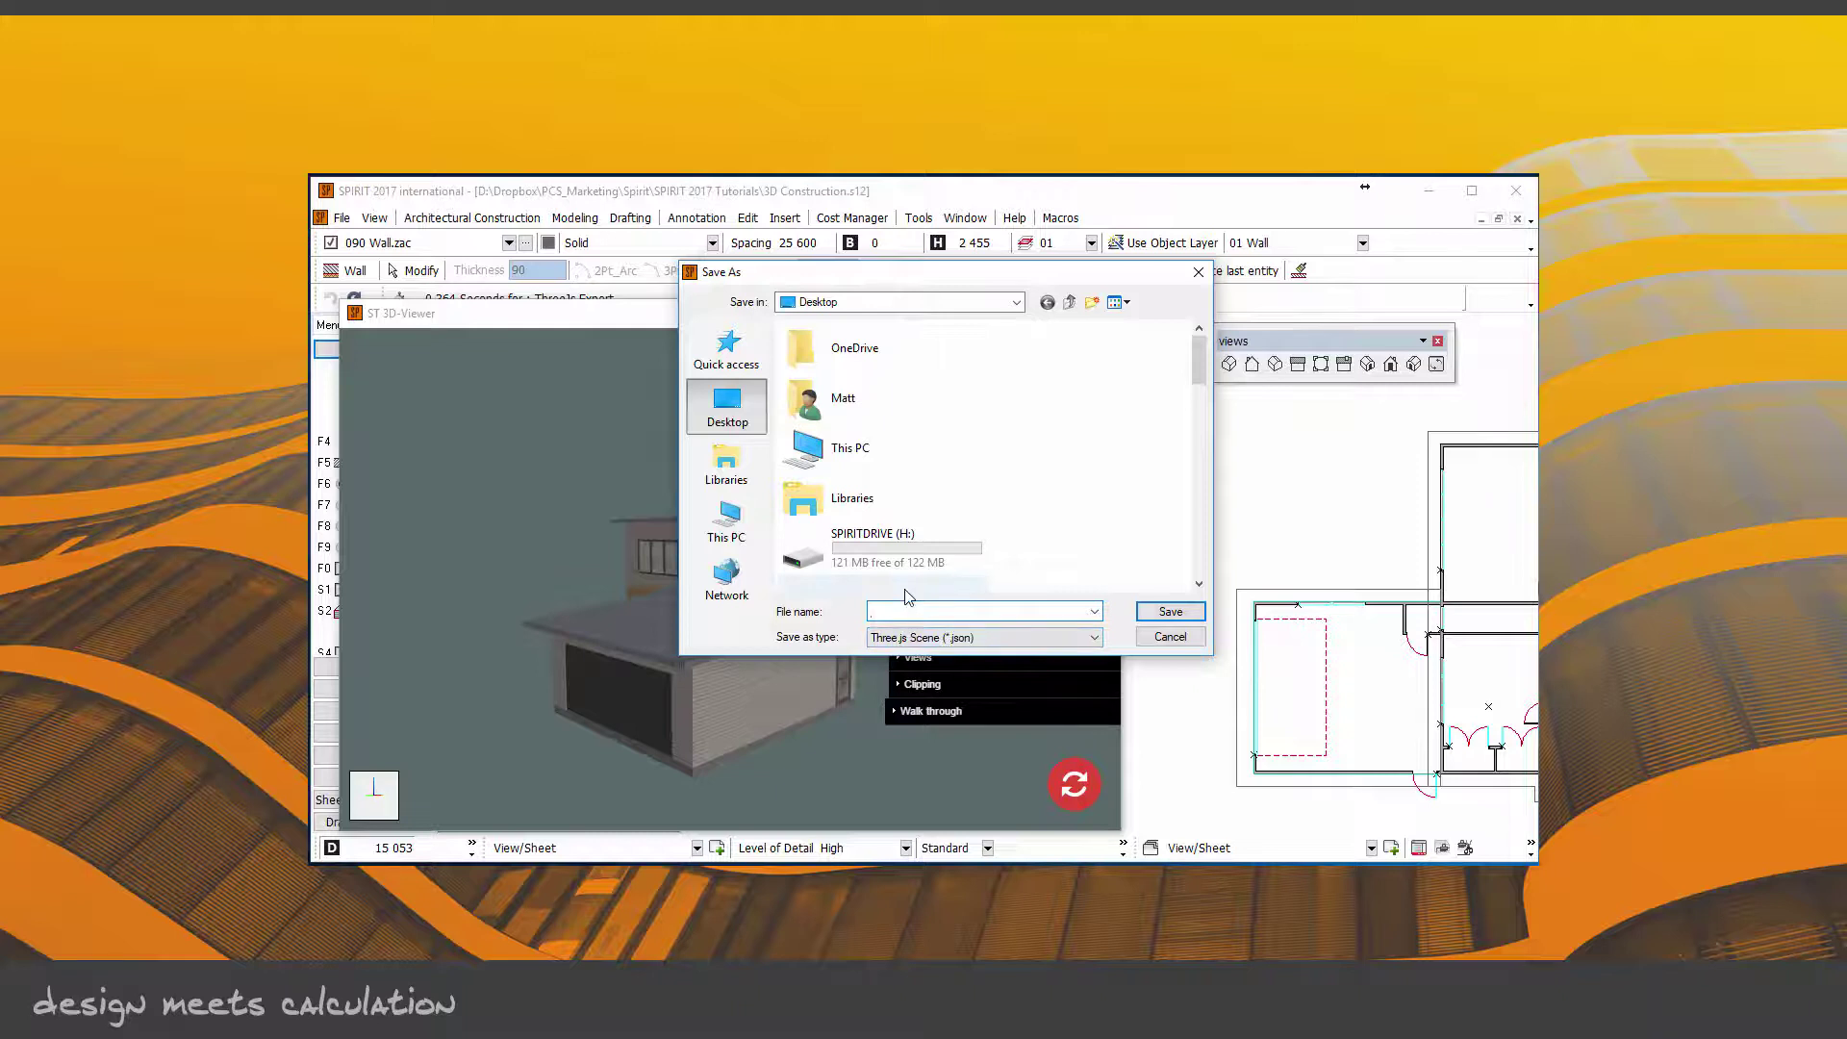
# Step: Save the exported Three.js scene to the Desktop as test.json
pyautogui.write('test')
pyautogui.click(1170, 612)
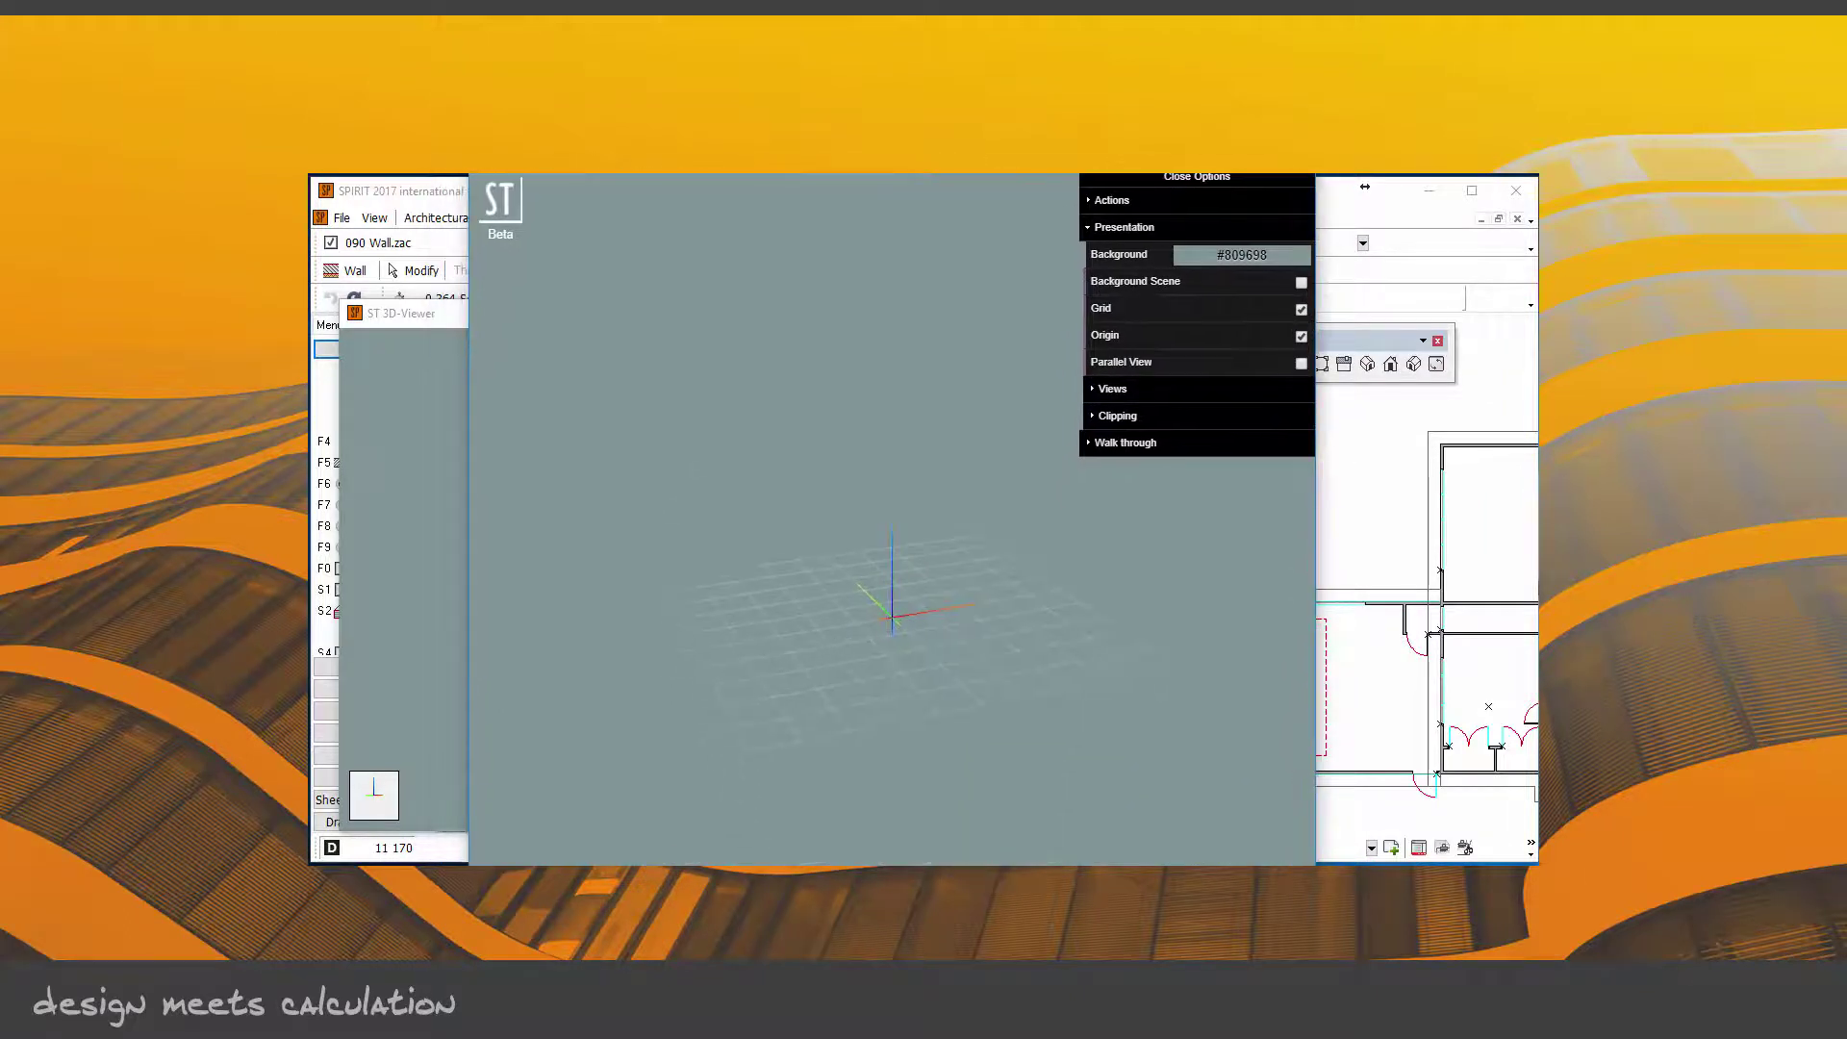
# Step: Load test.json from the Desktop into the web viewer, view it from above, then close the browser
pyautogui.moveTo(469, 866); pyautogui.dragTo(362, 742)
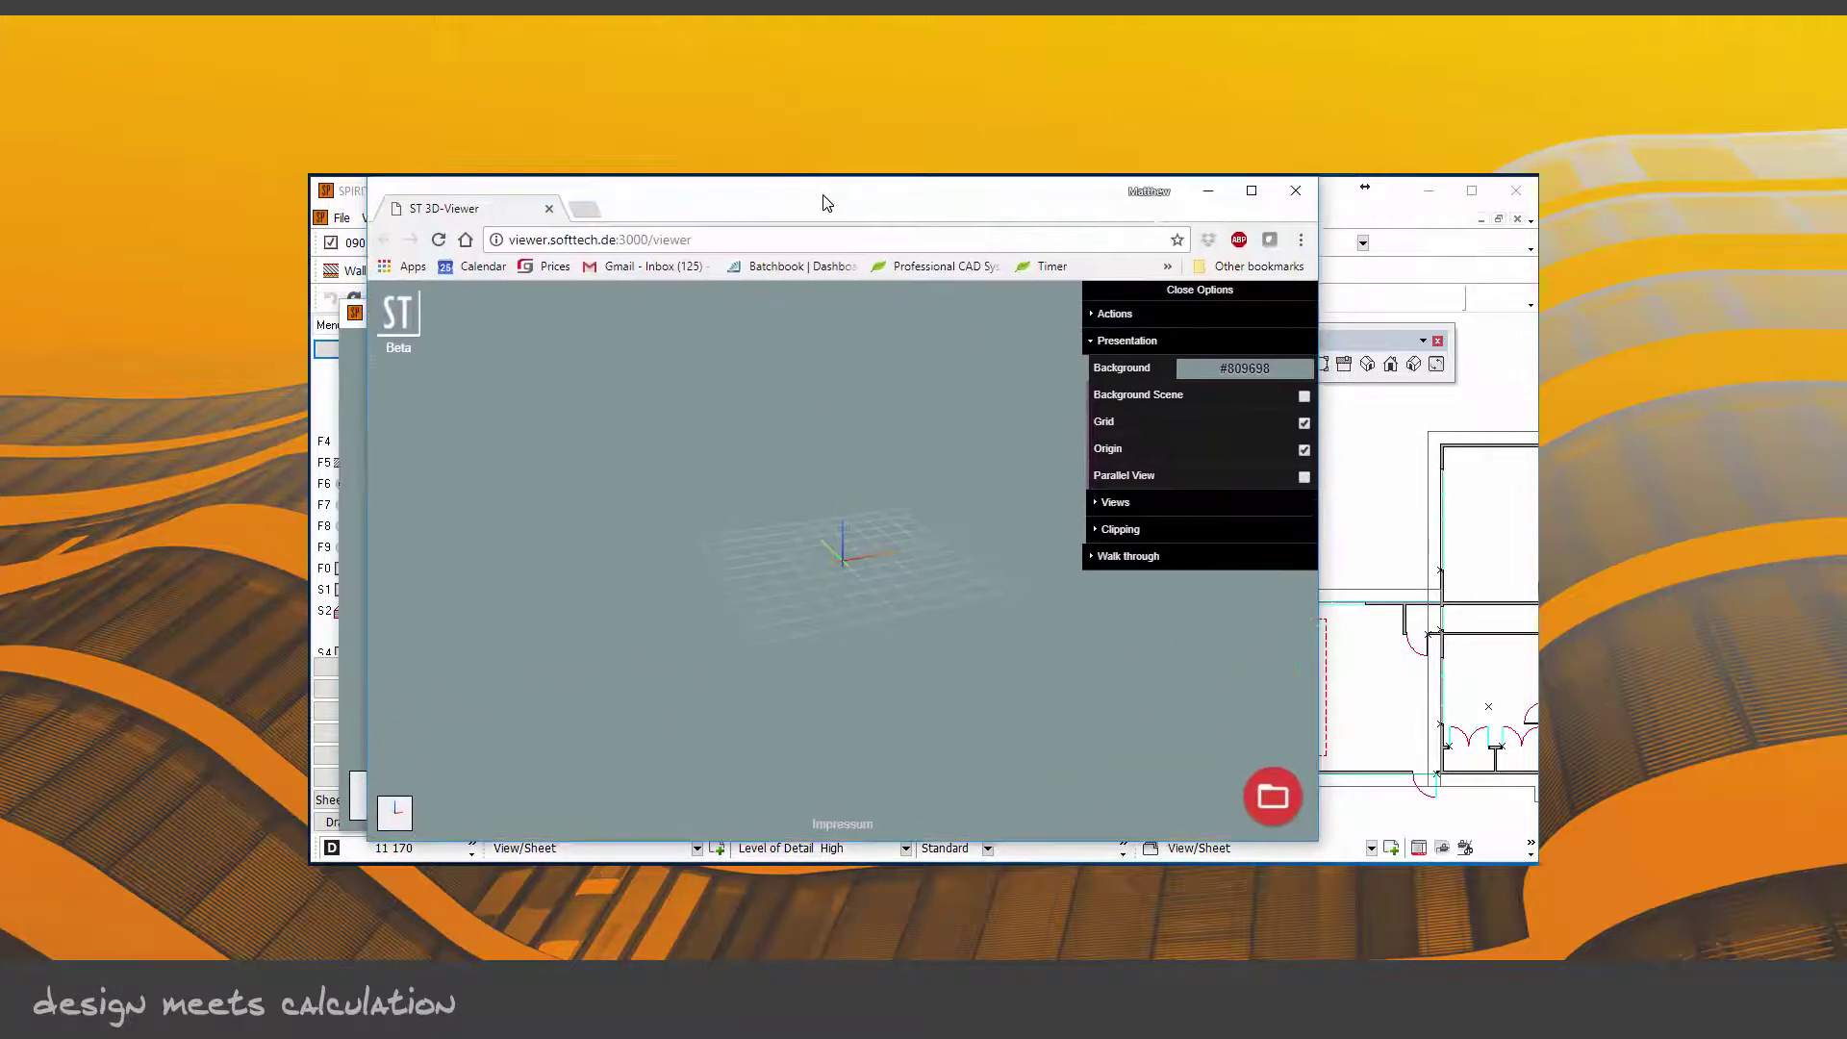
pyautogui.moveTo(822, 203); pyautogui.dragTo(821, 203)
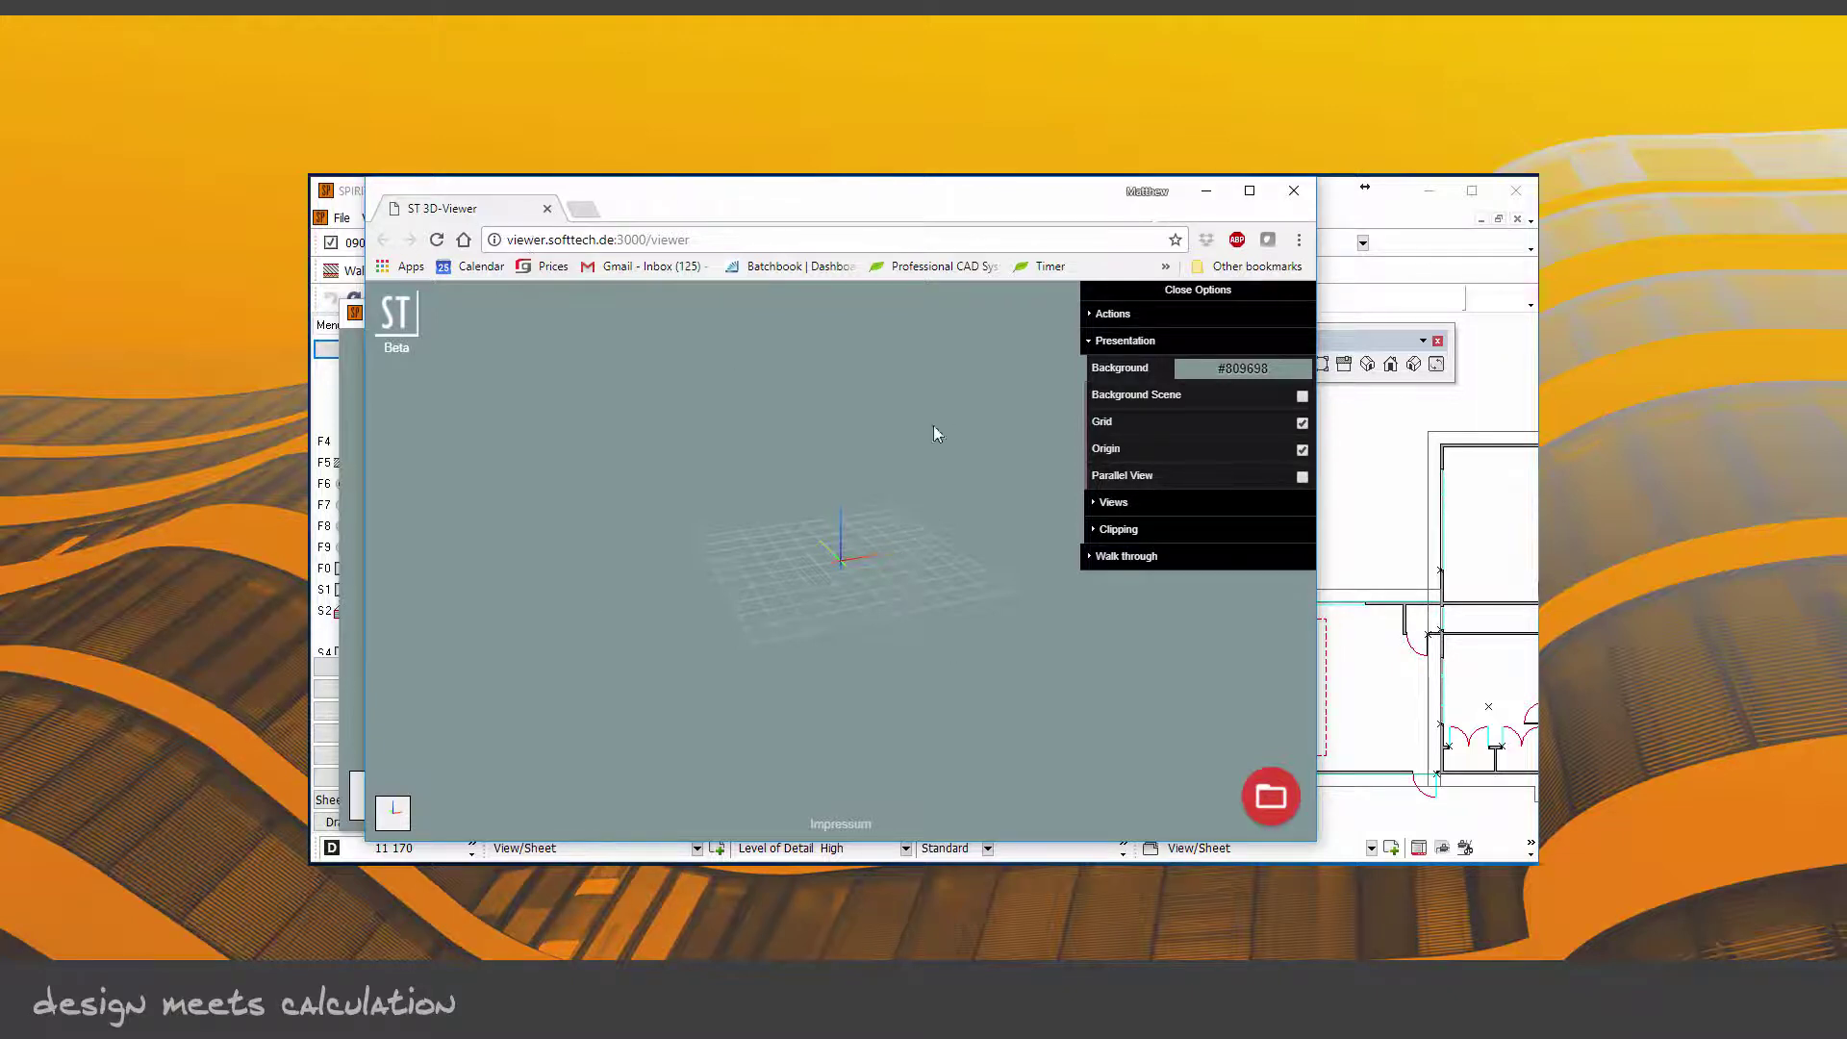
pyautogui.click(1090, 316)
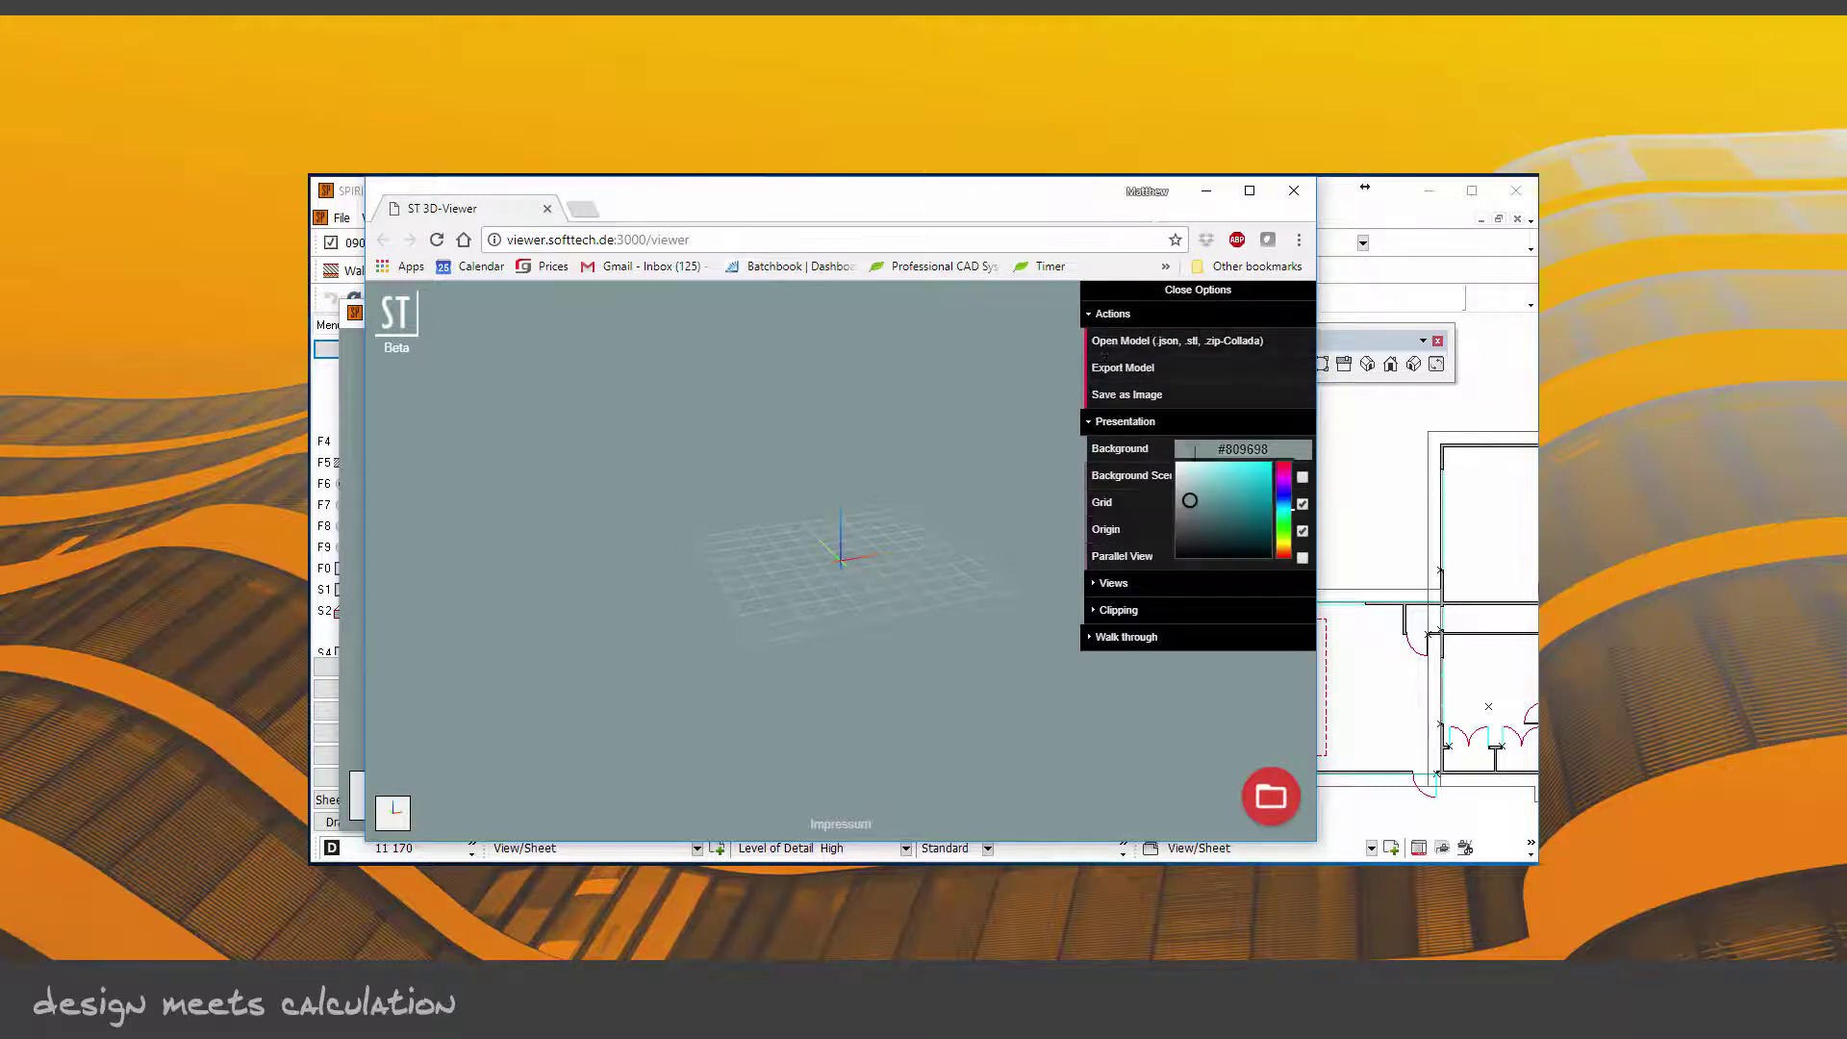
pyautogui.click(1170, 343)
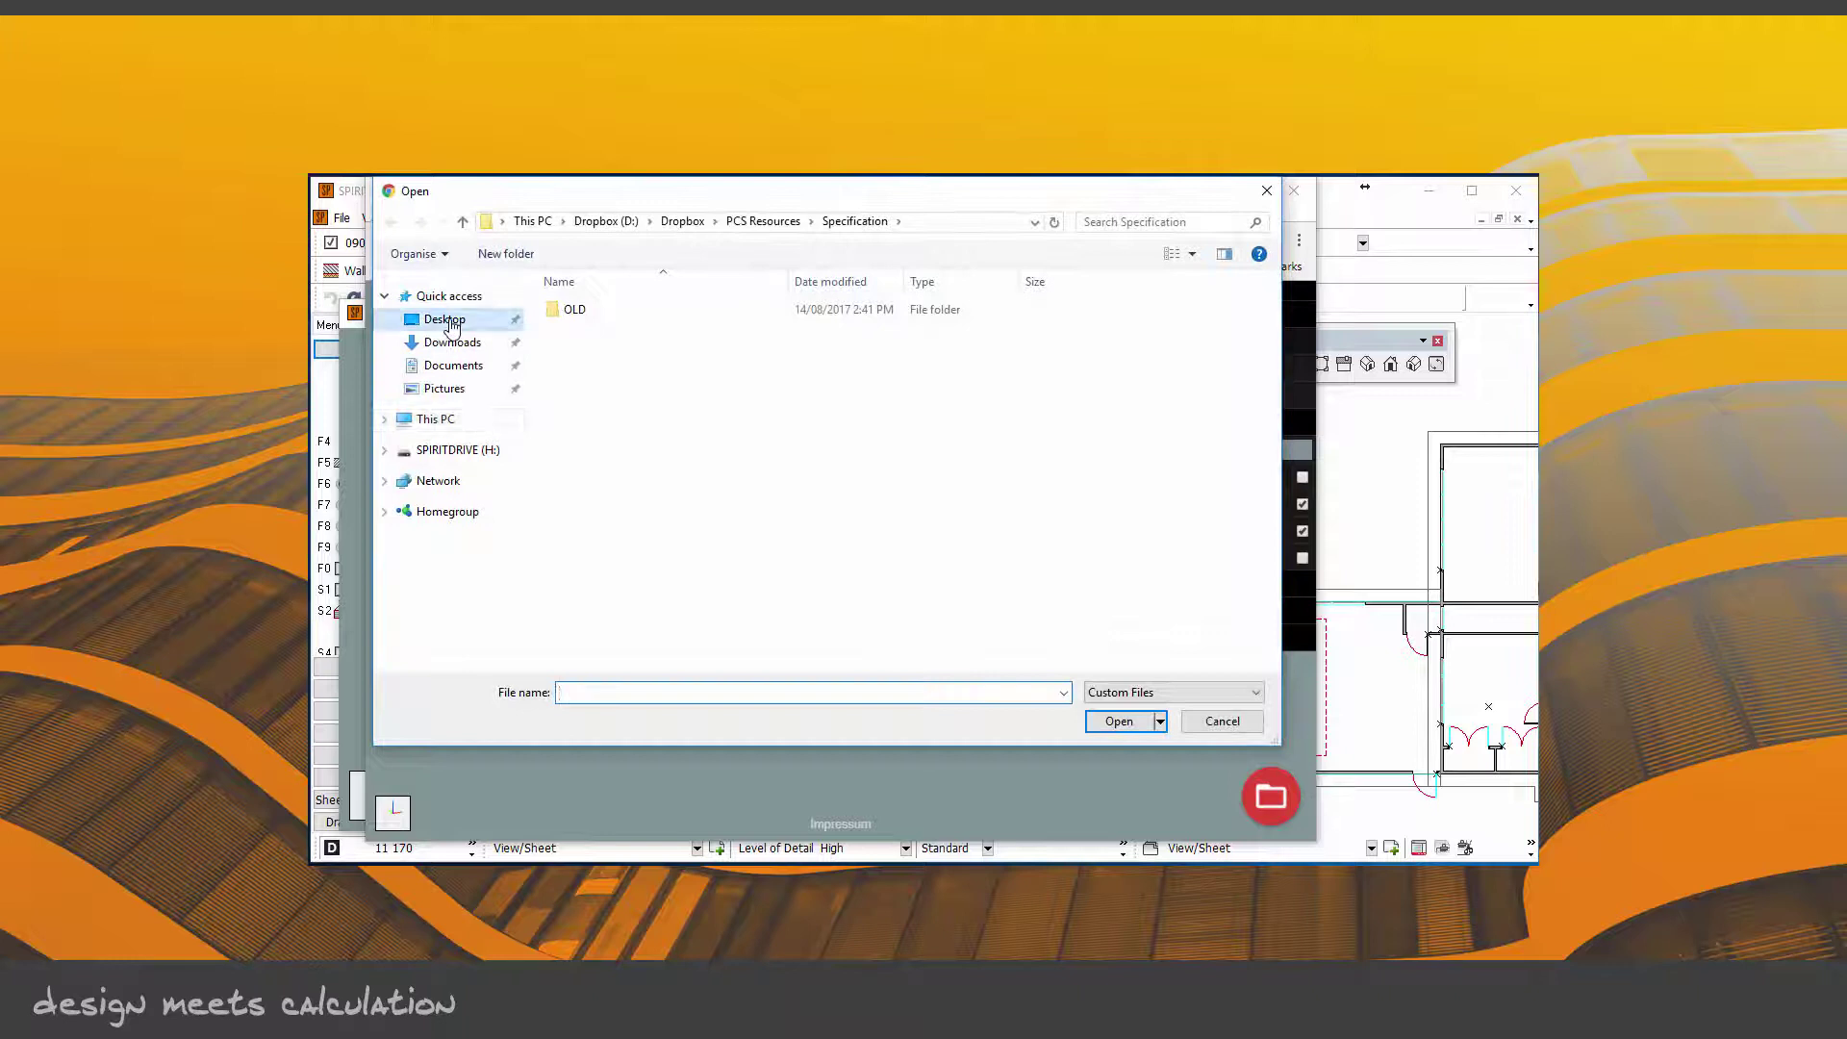
pyautogui.click(445, 319)
pyautogui.click(577, 635)
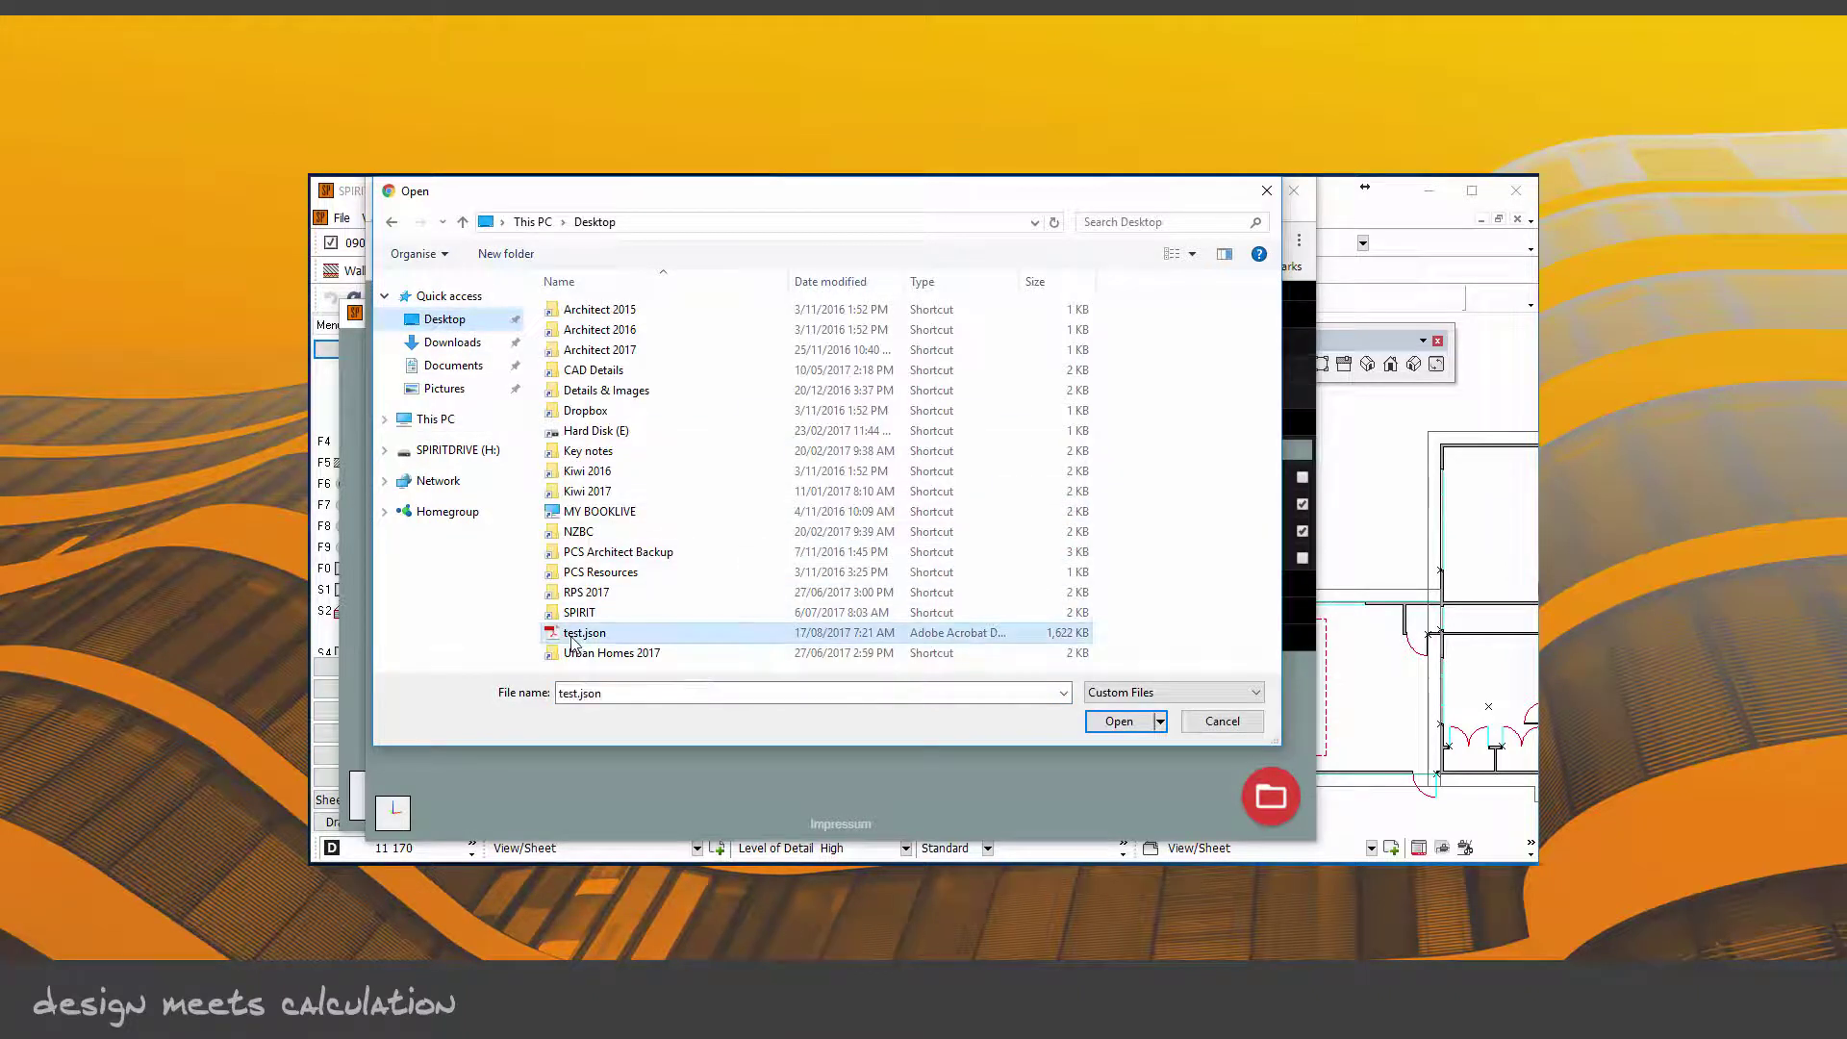
pyautogui.click(1118, 722)
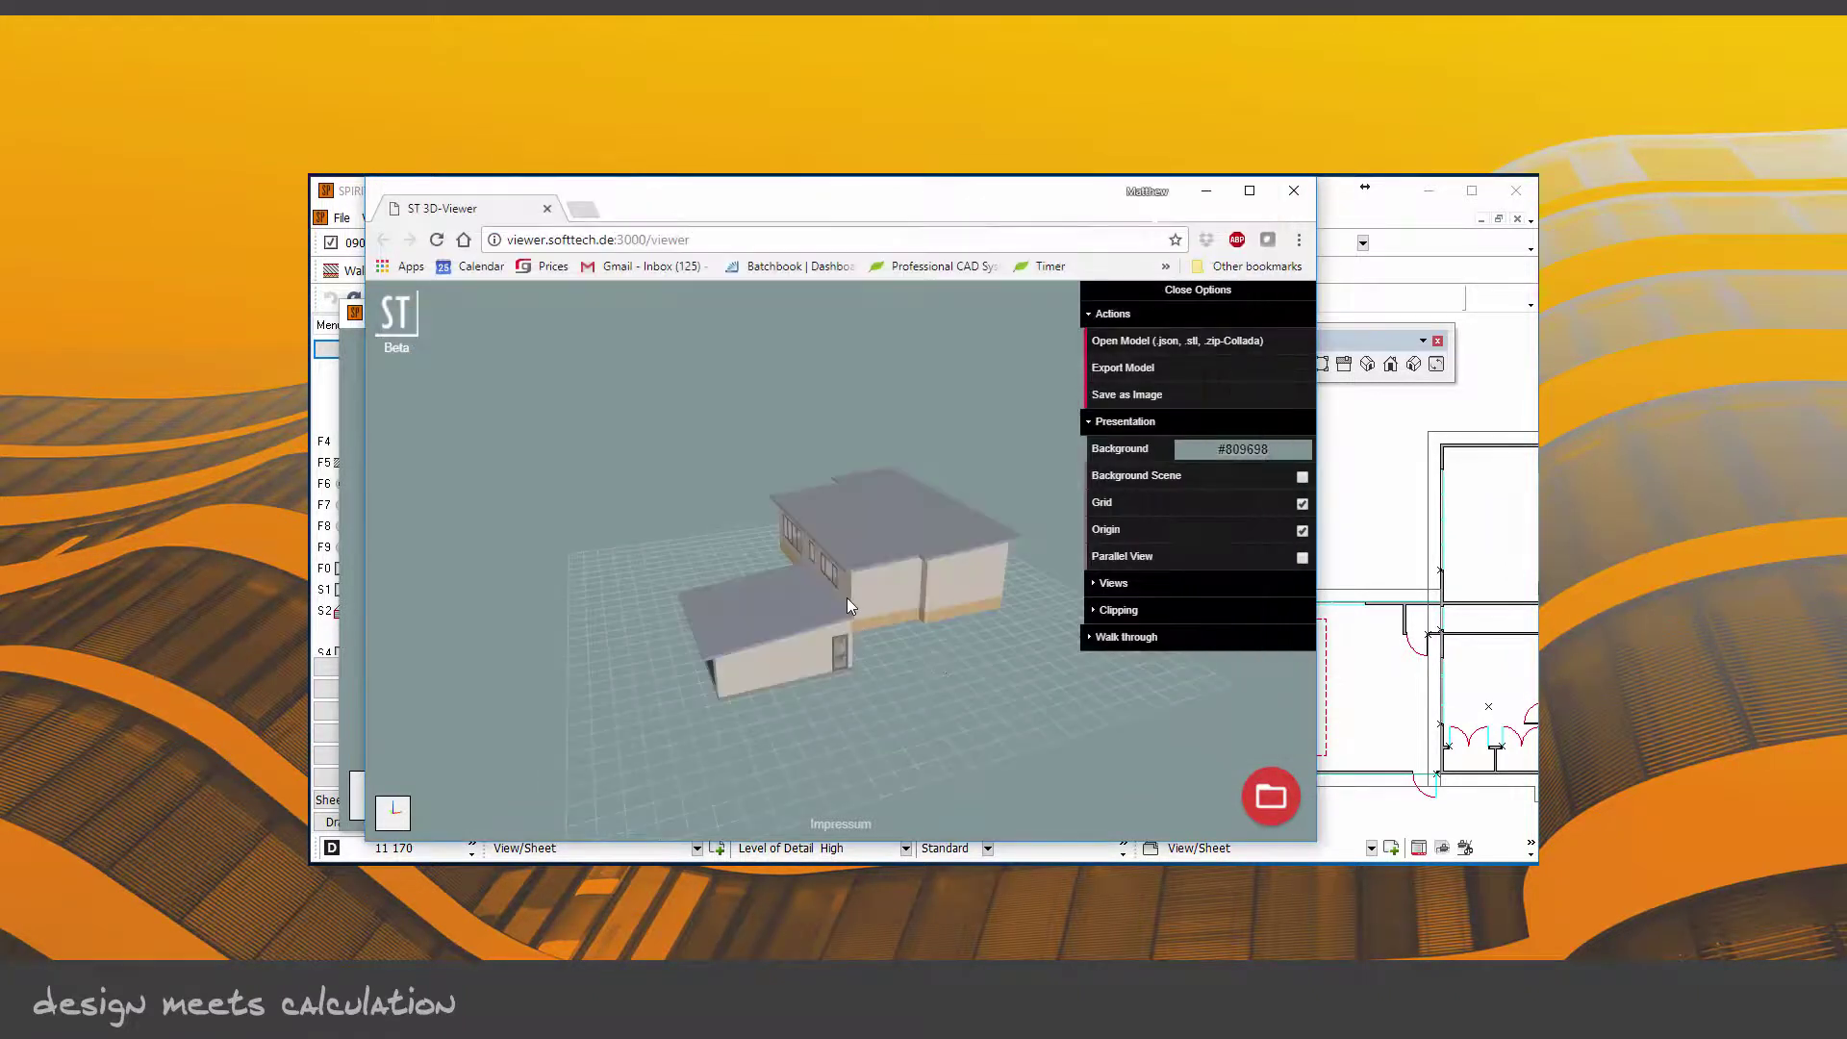
pyautogui.moveTo(970, 577); pyautogui.dragTo(914, 562)
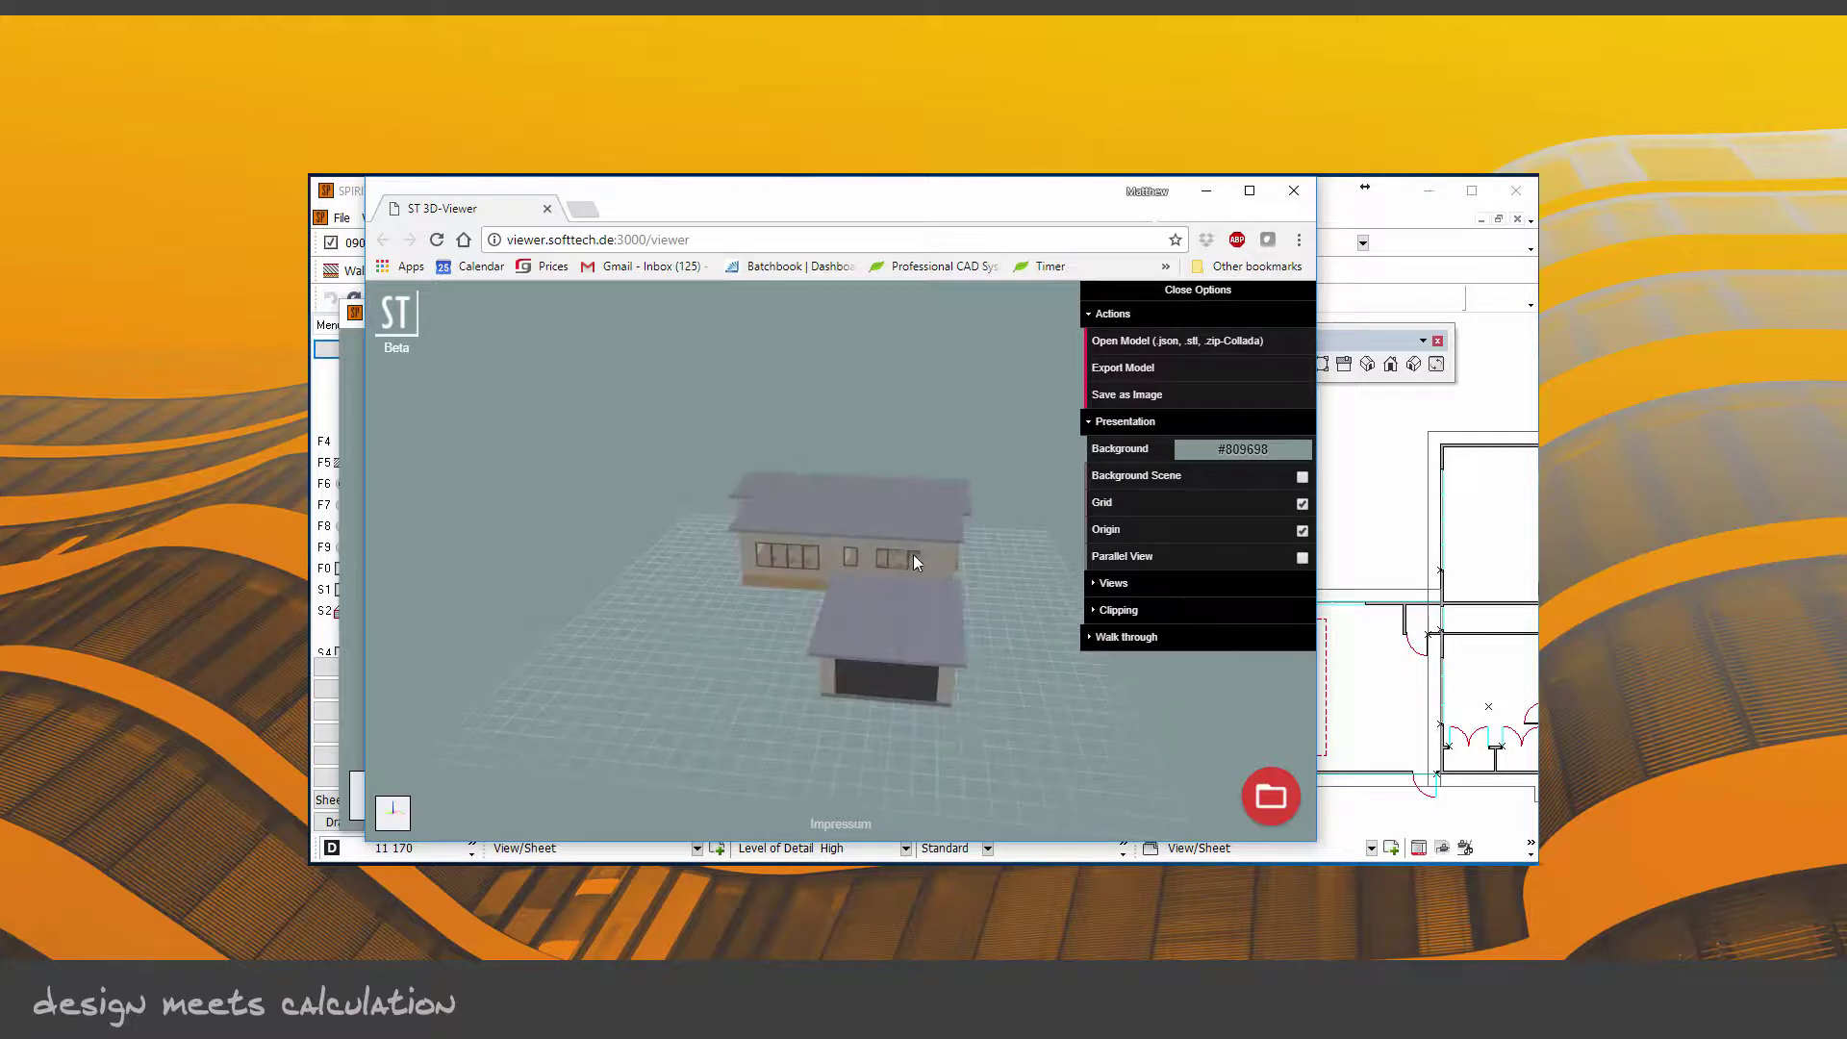
pyautogui.click(1294, 191)
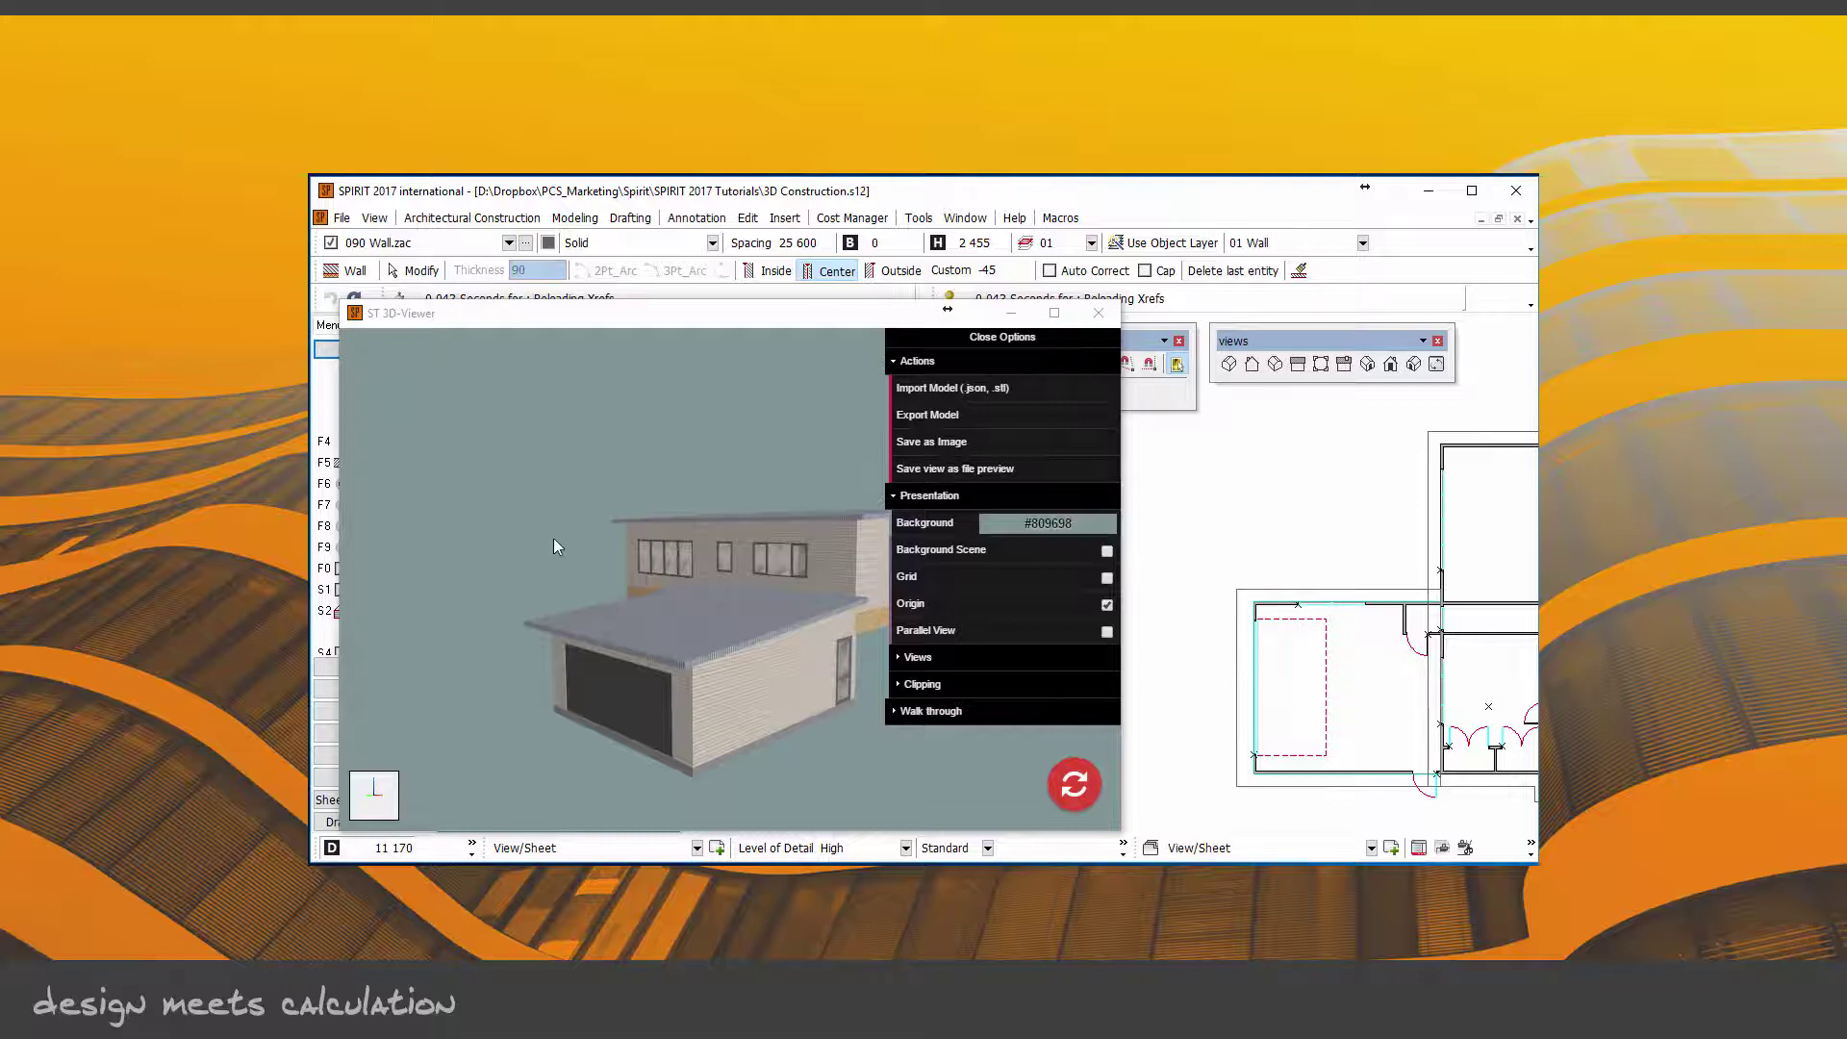
# Step: Orbit the house to its deck side and save that view as the file preview
pyautogui.moveTo(750, 596)
pyautogui.mouseDown()
pyautogui.moveTo(754, 619)
pyautogui.moveTo(446, 633)
pyautogui.moveTo(736, 629)
pyautogui.moveTo(729, 608)
pyautogui.mouseUp()
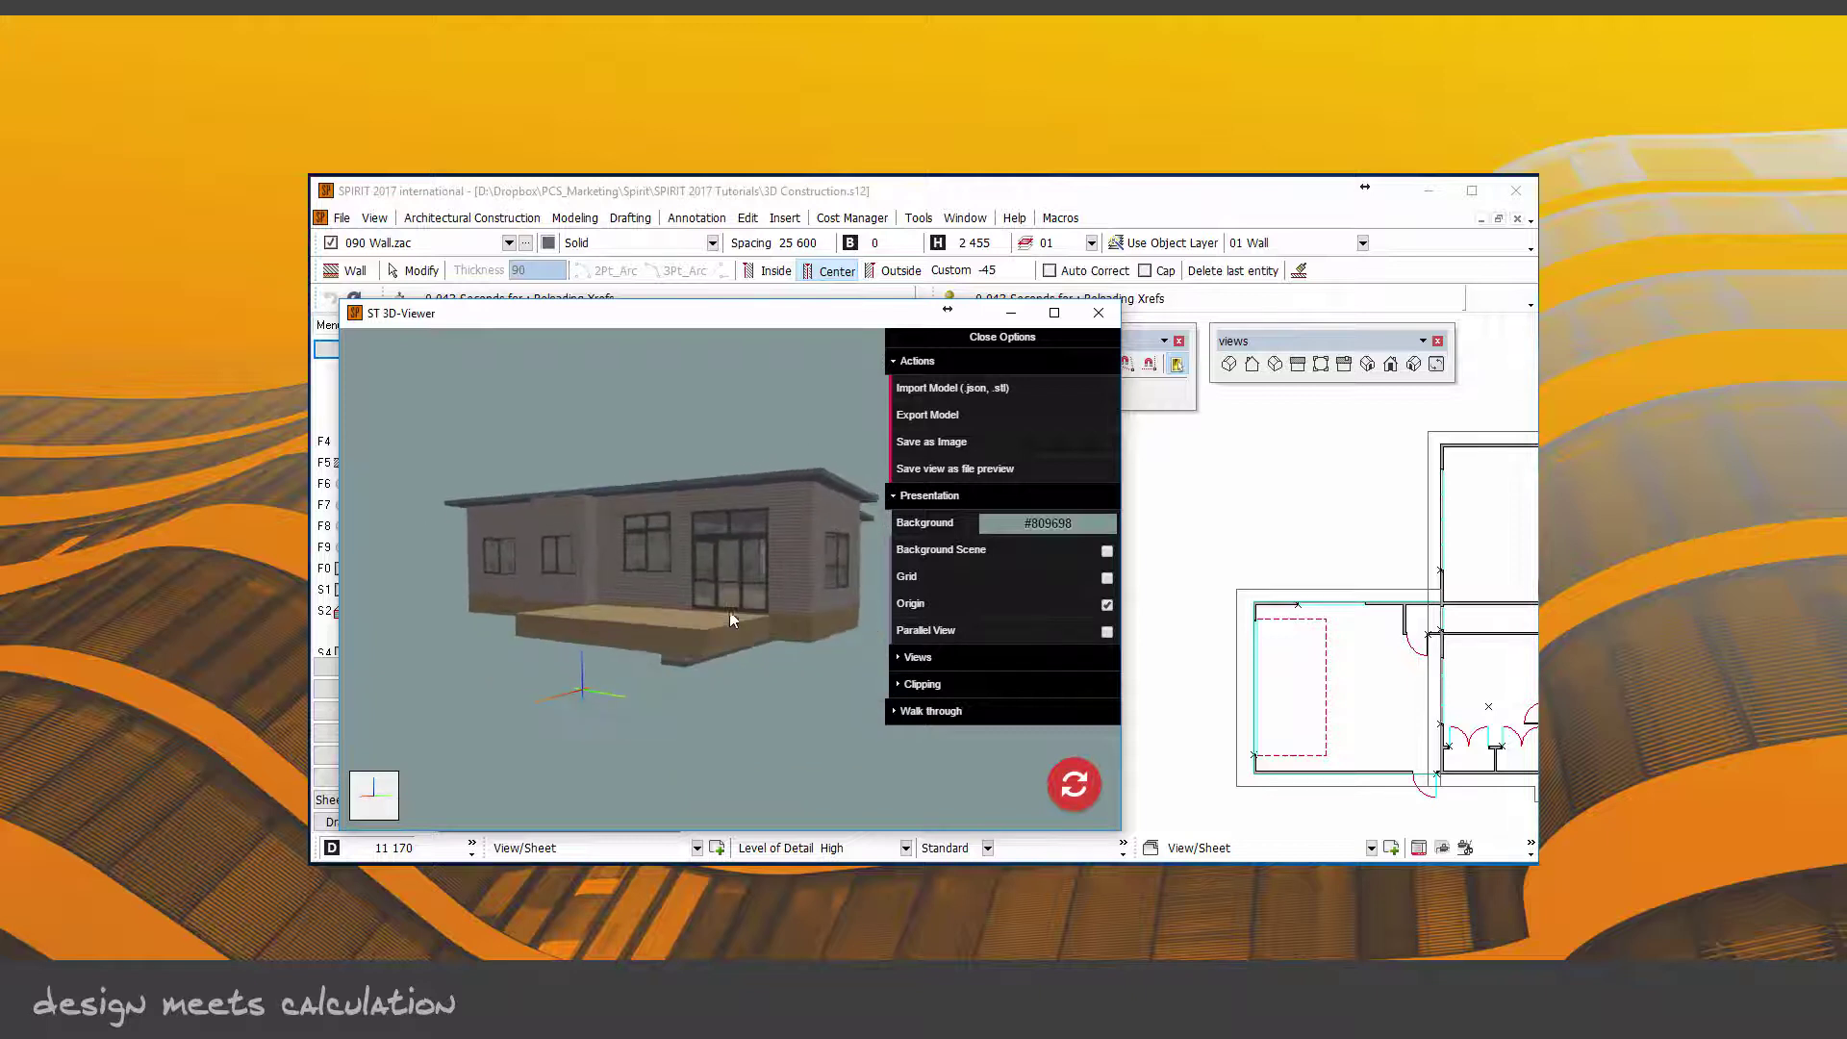
pyautogui.click(950, 471)
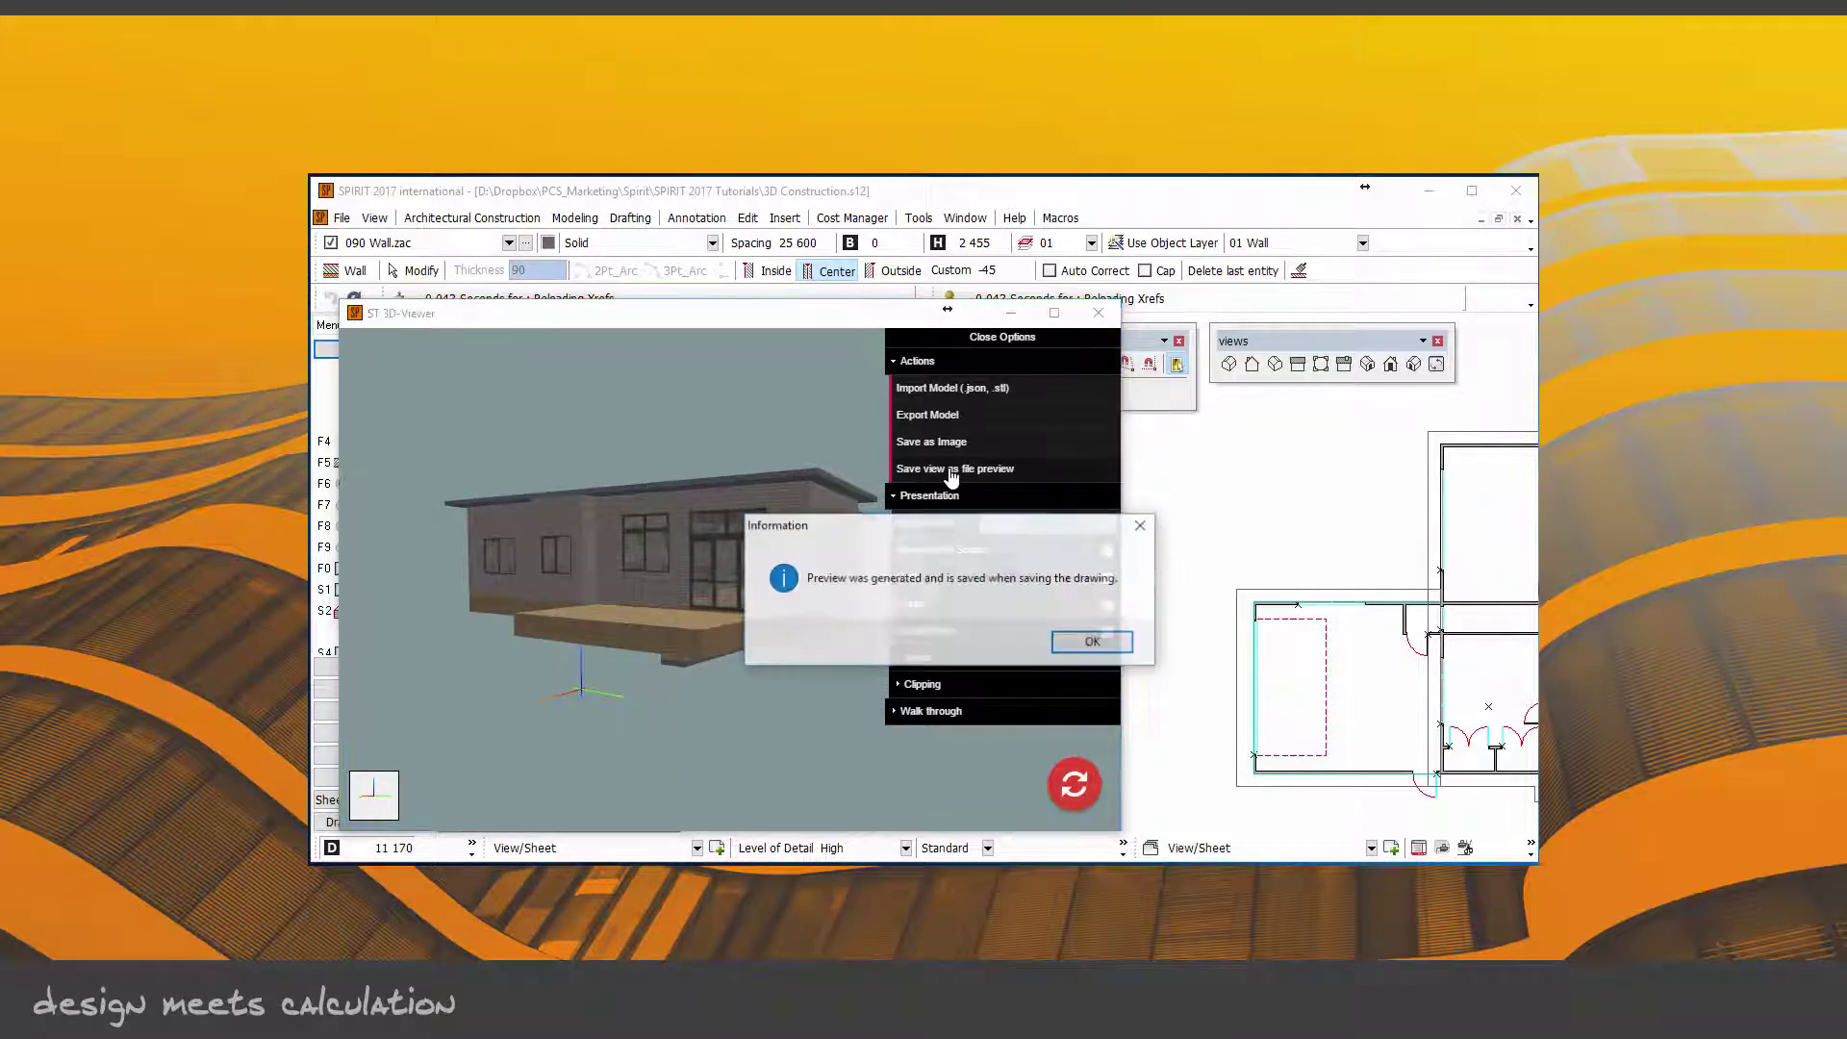
pyautogui.click(1081, 645)
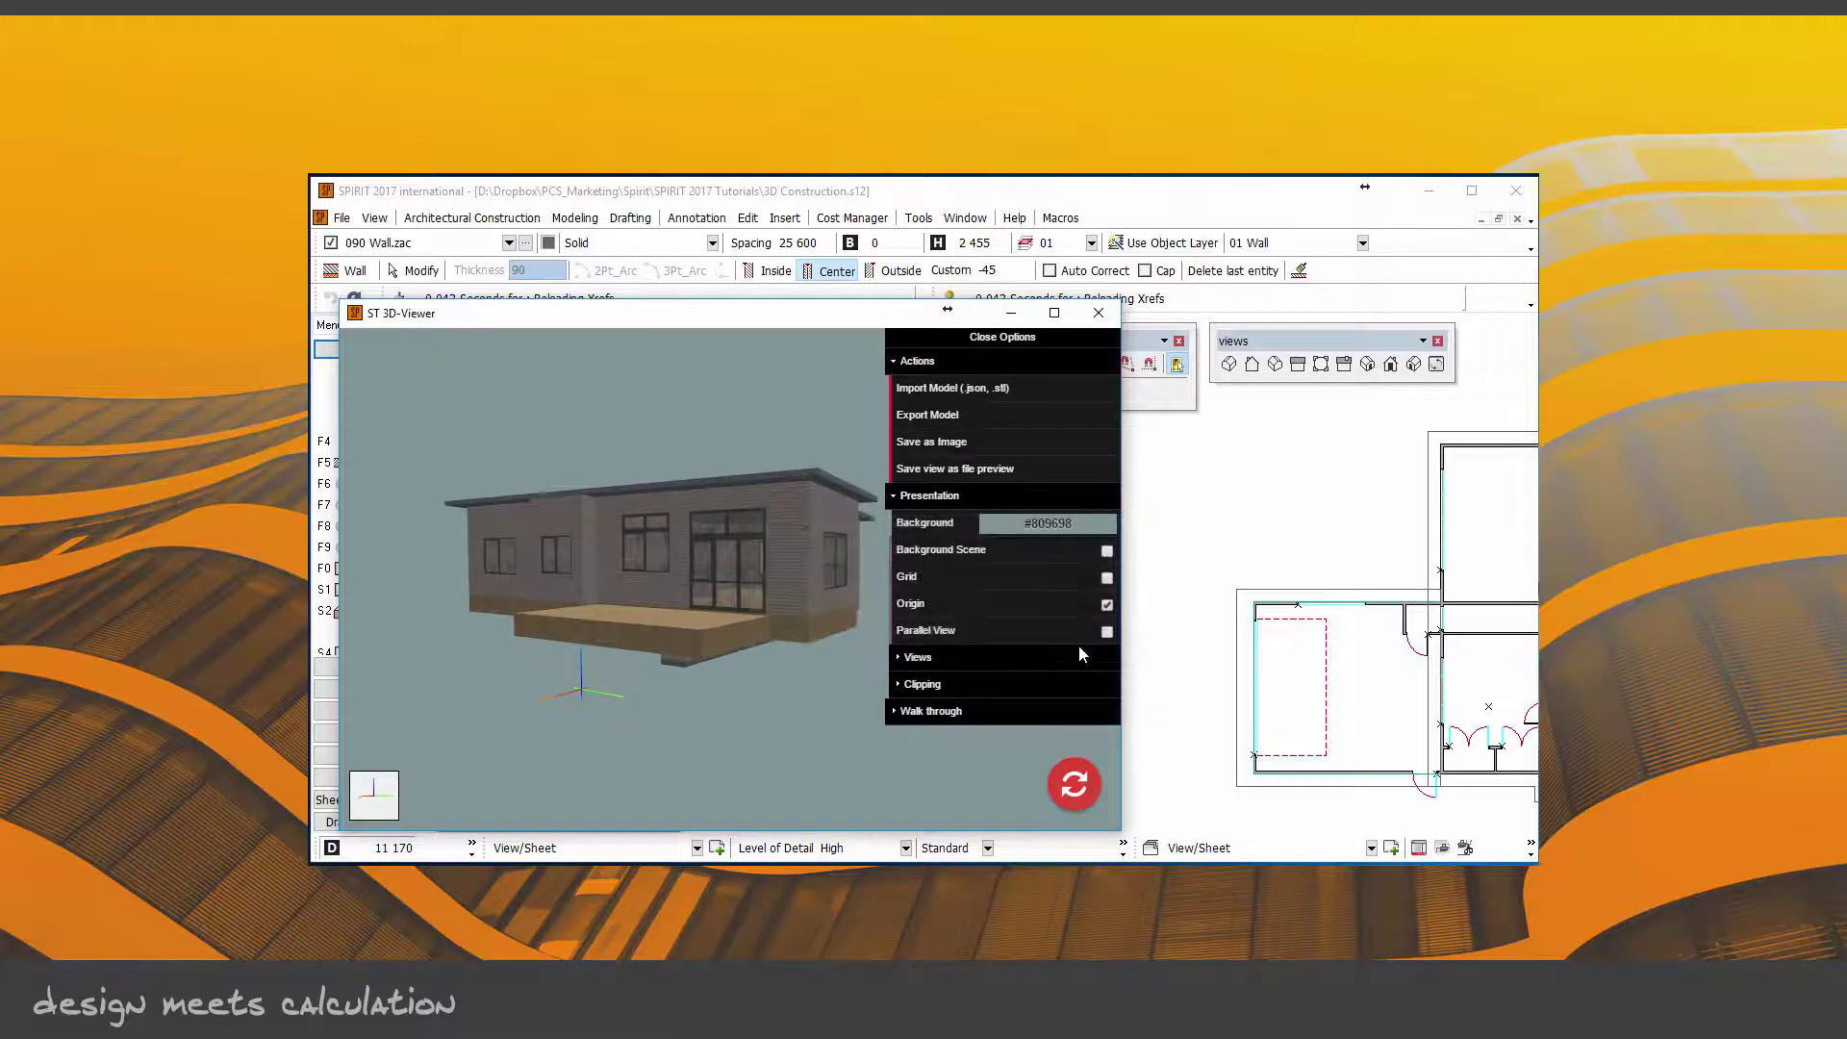
pyautogui.click(339, 219)
pyautogui.click(385, 242)
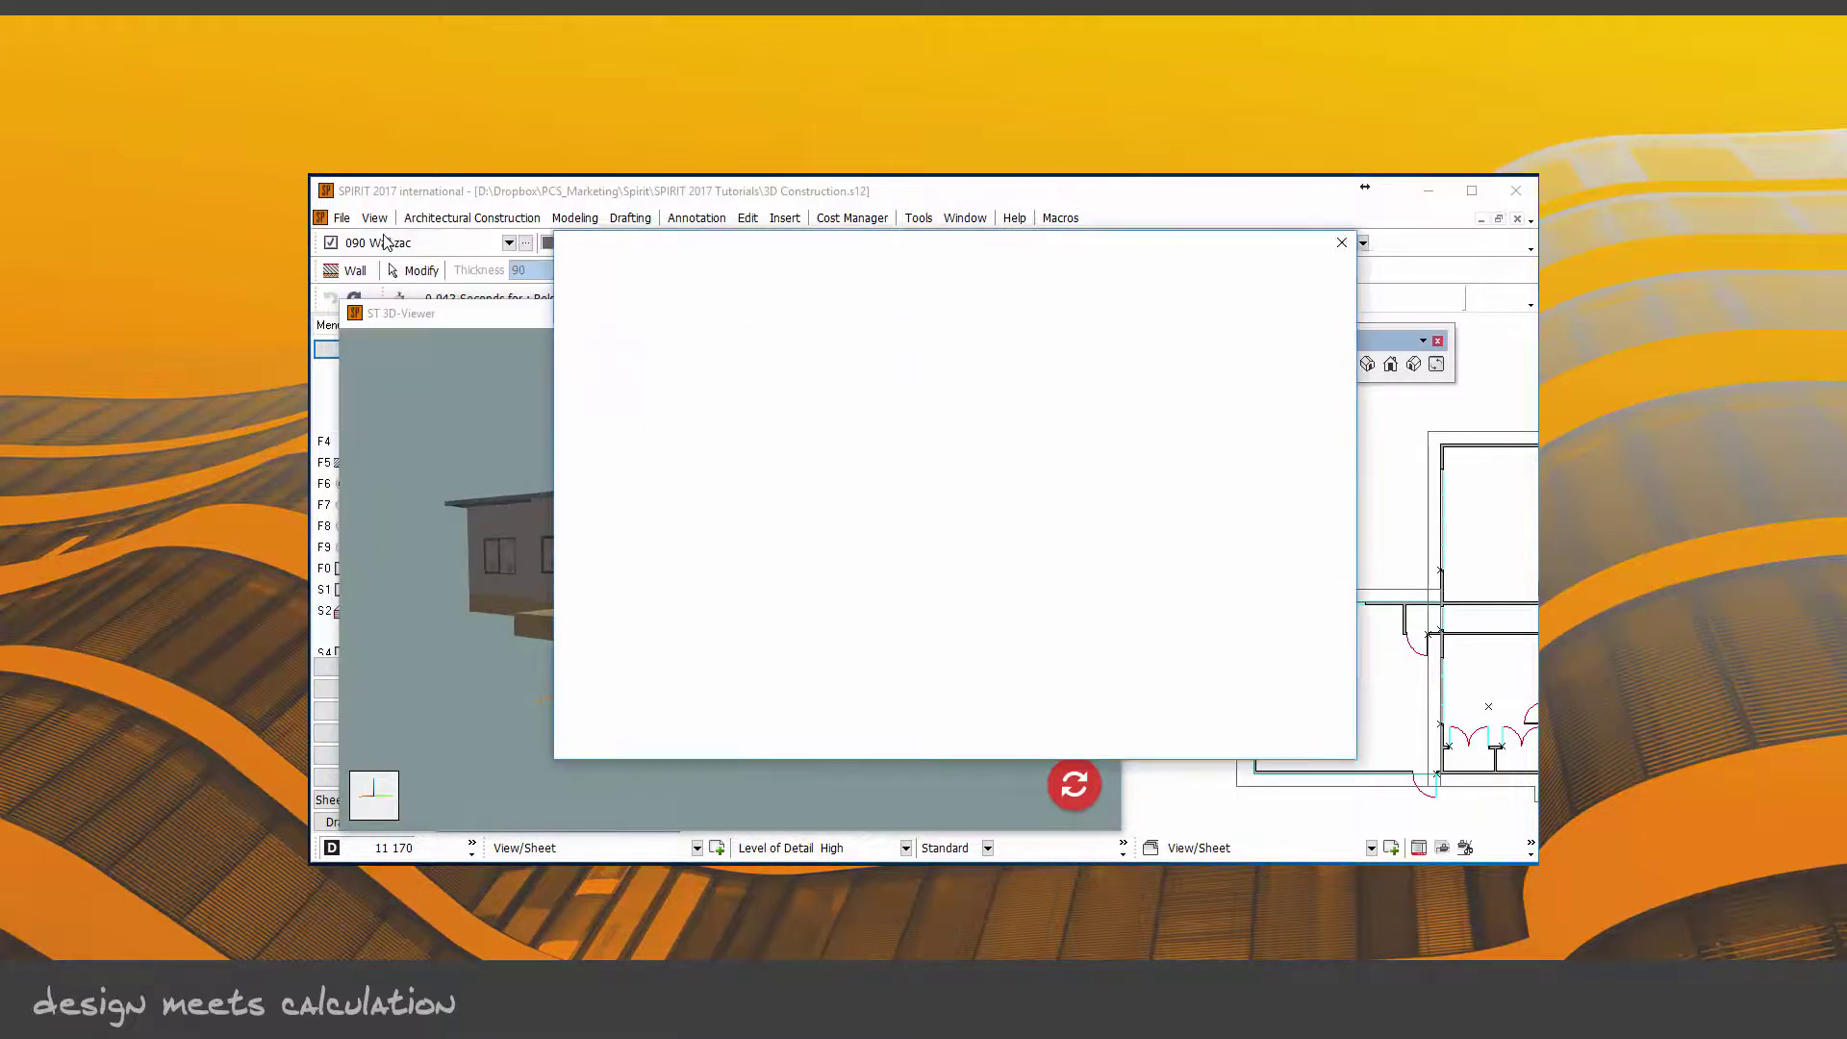
pyautogui.click(677, 352)
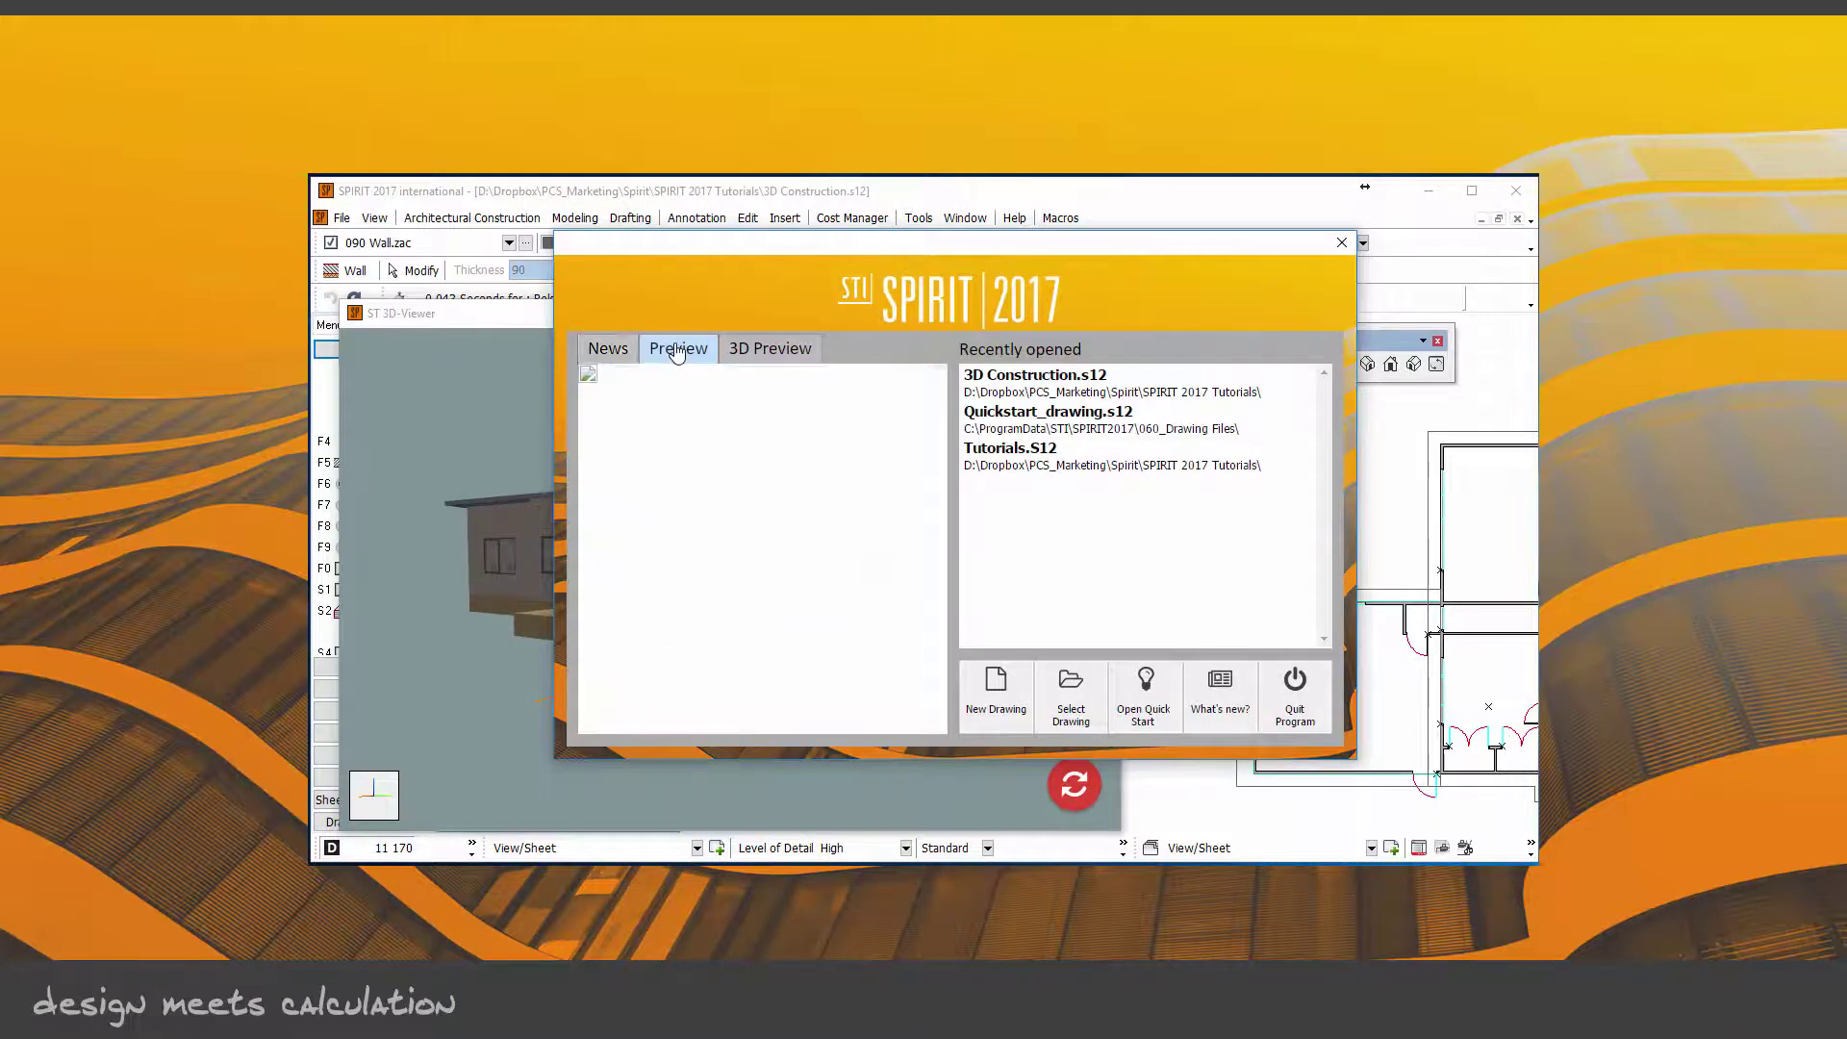
pyautogui.click(752, 351)
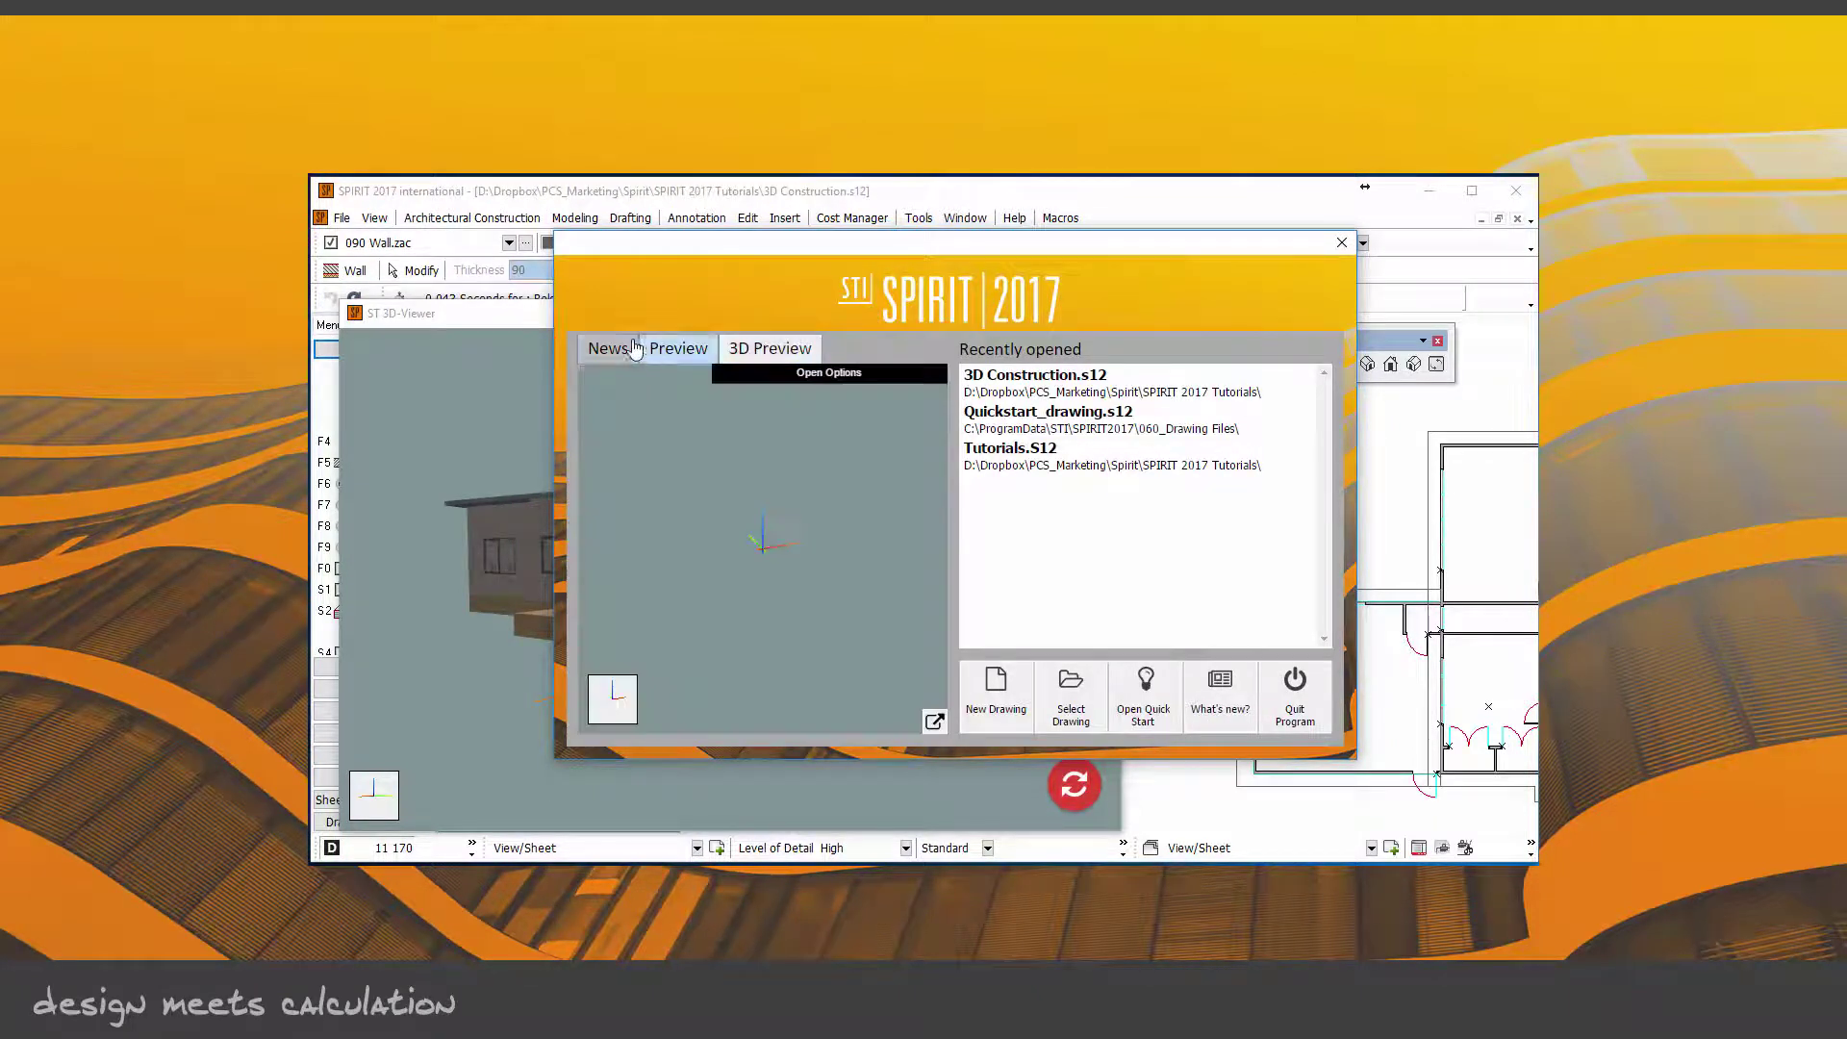
pyautogui.click(606, 349)
pyautogui.click(770, 348)
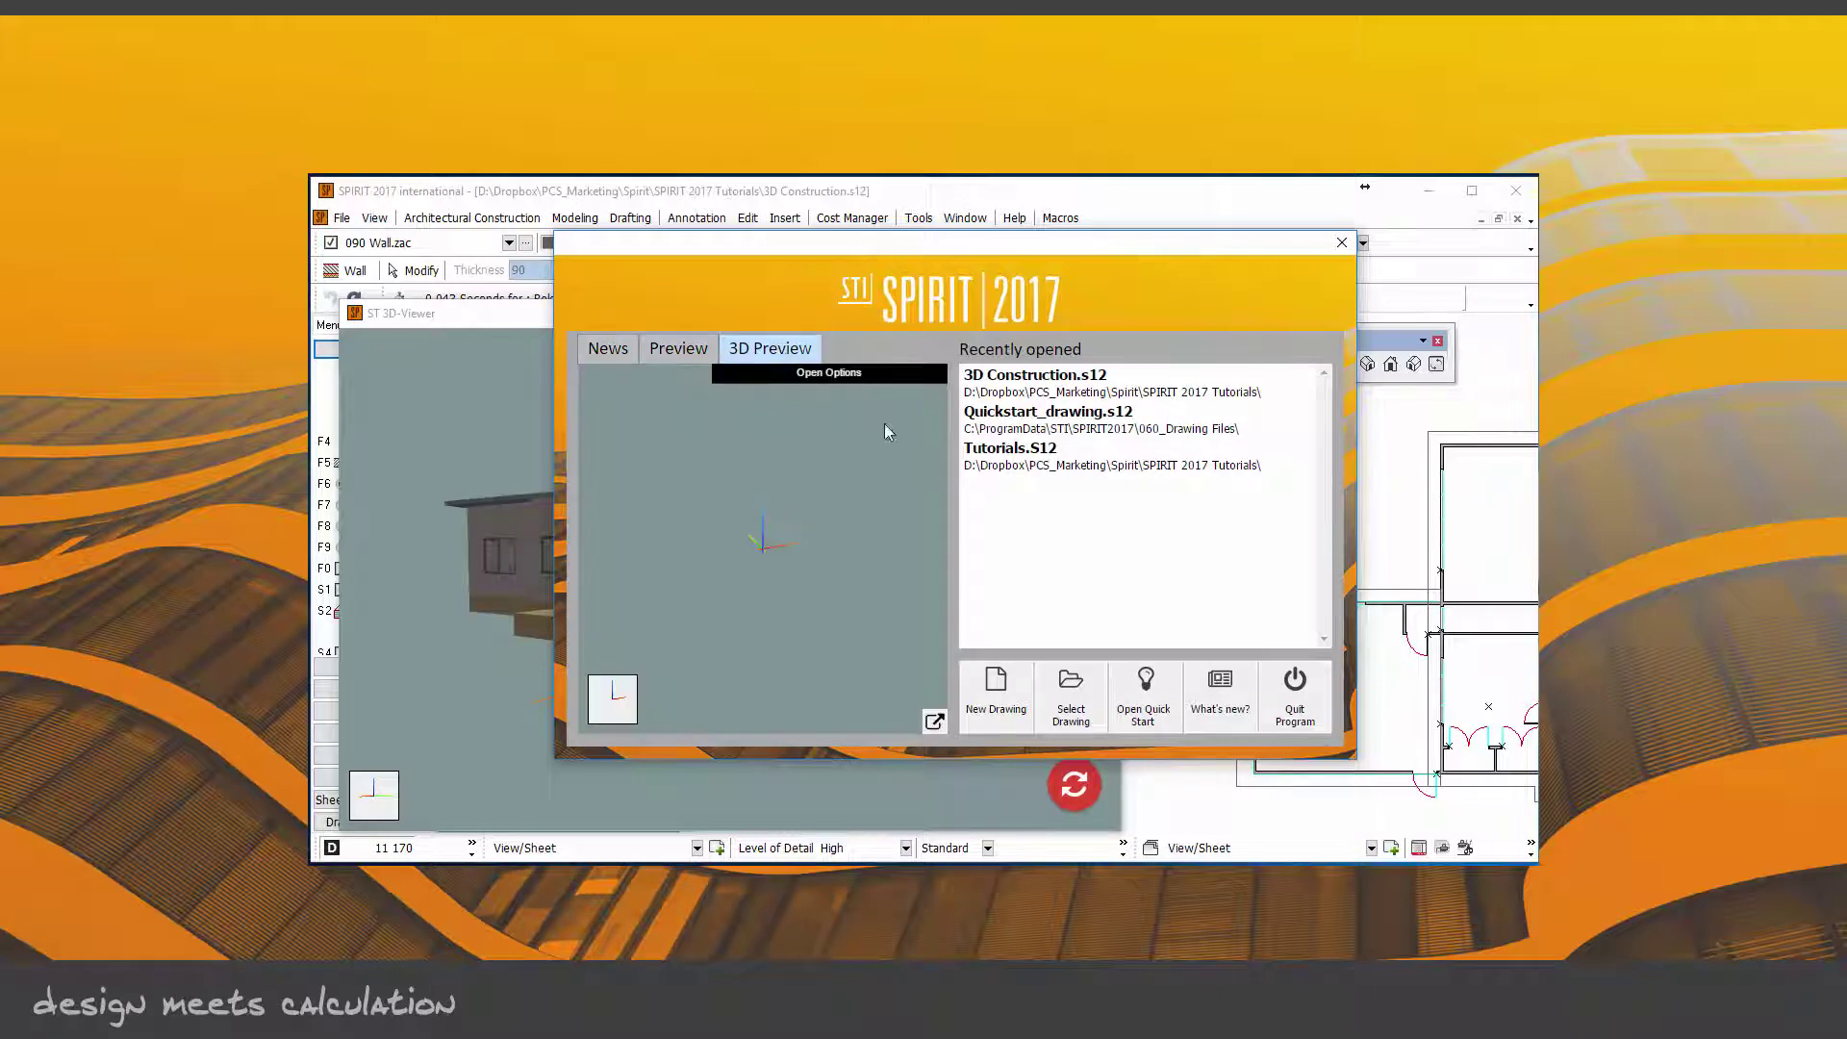
pyautogui.click(694, 352)
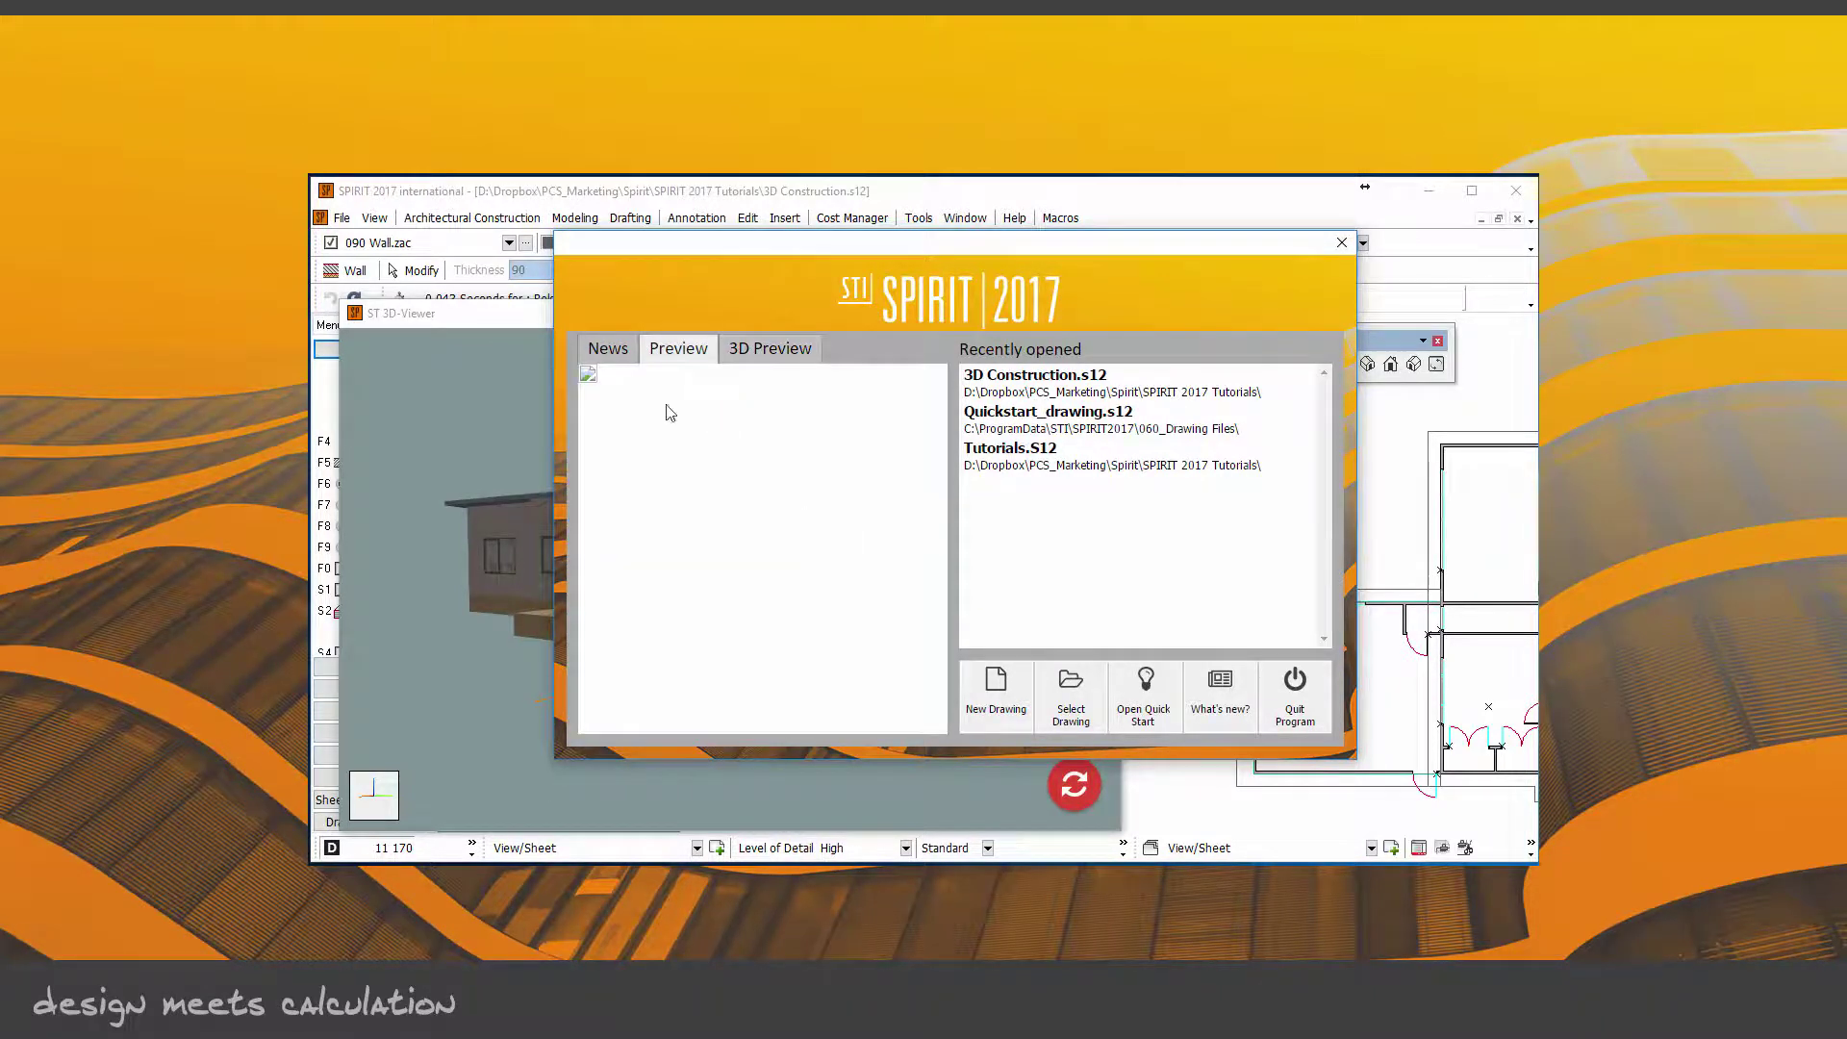
pyautogui.click(1342, 242)
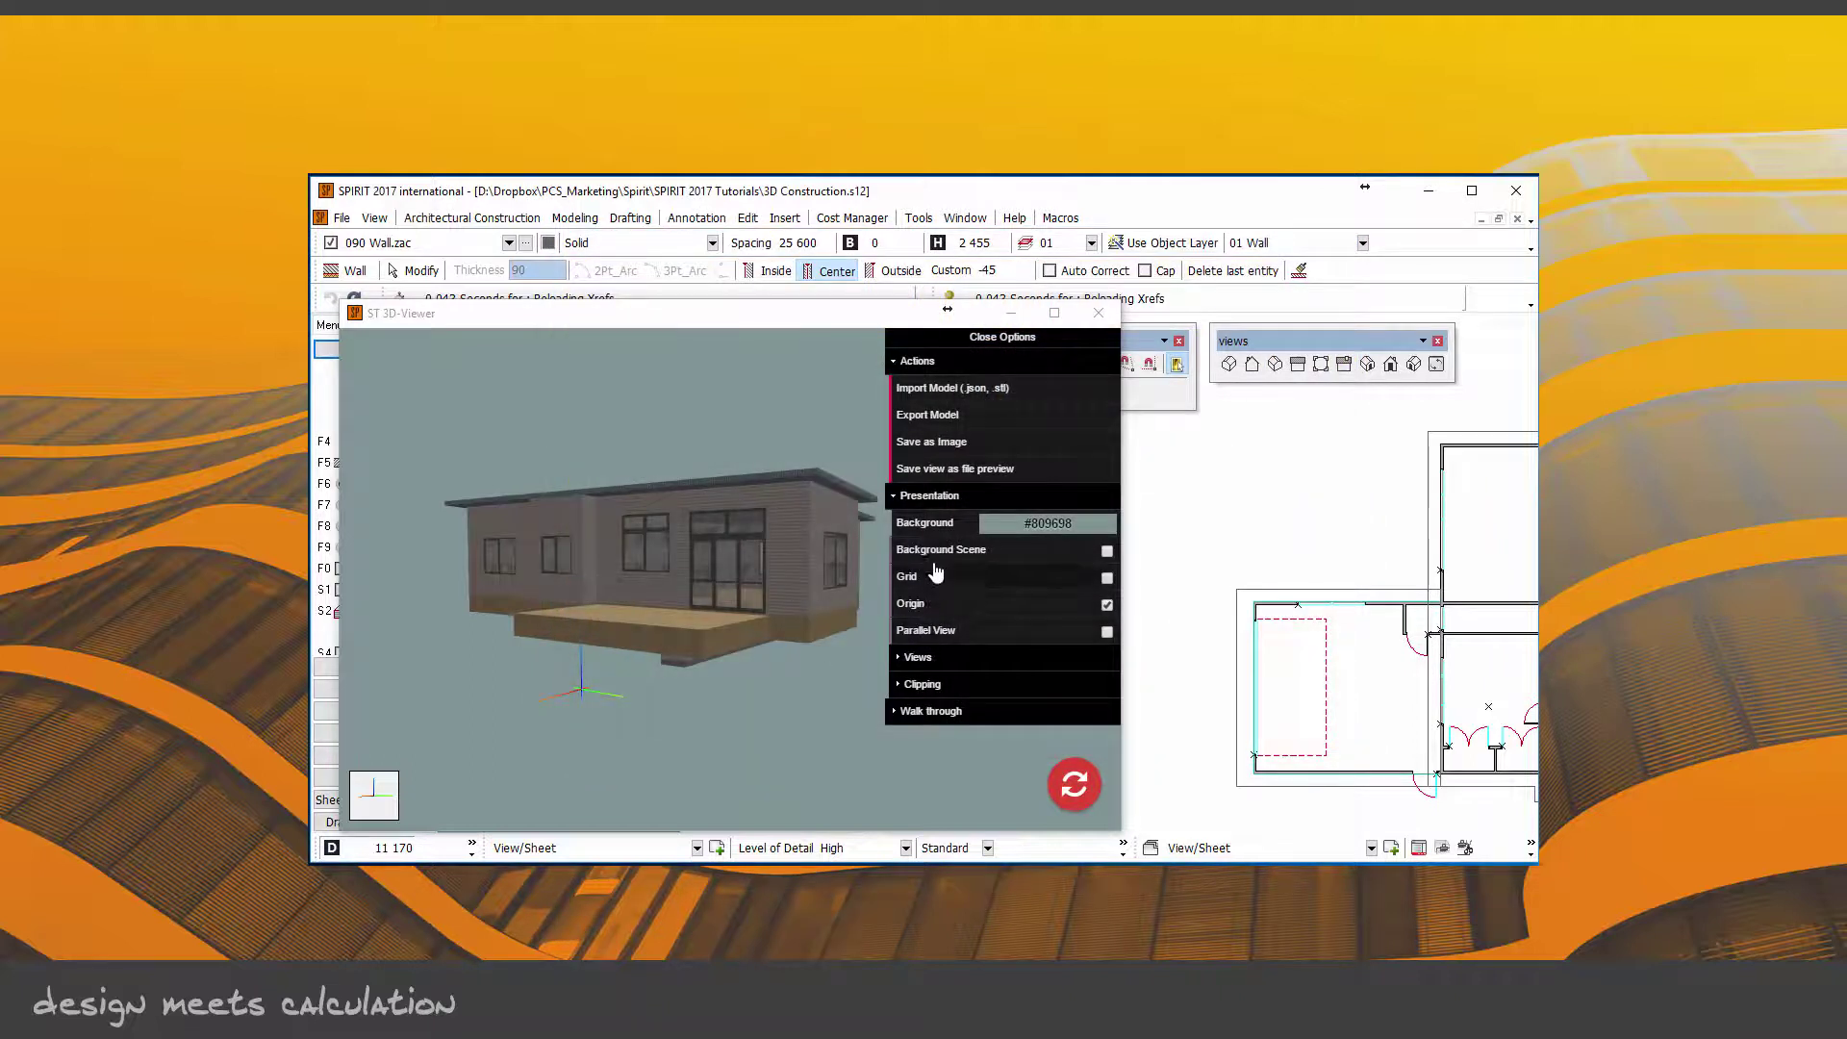
# Step: Try the sky and grass background scene, then return to the plain grey-blue background
pyautogui.click(896, 362)
pyautogui.click(895, 392)
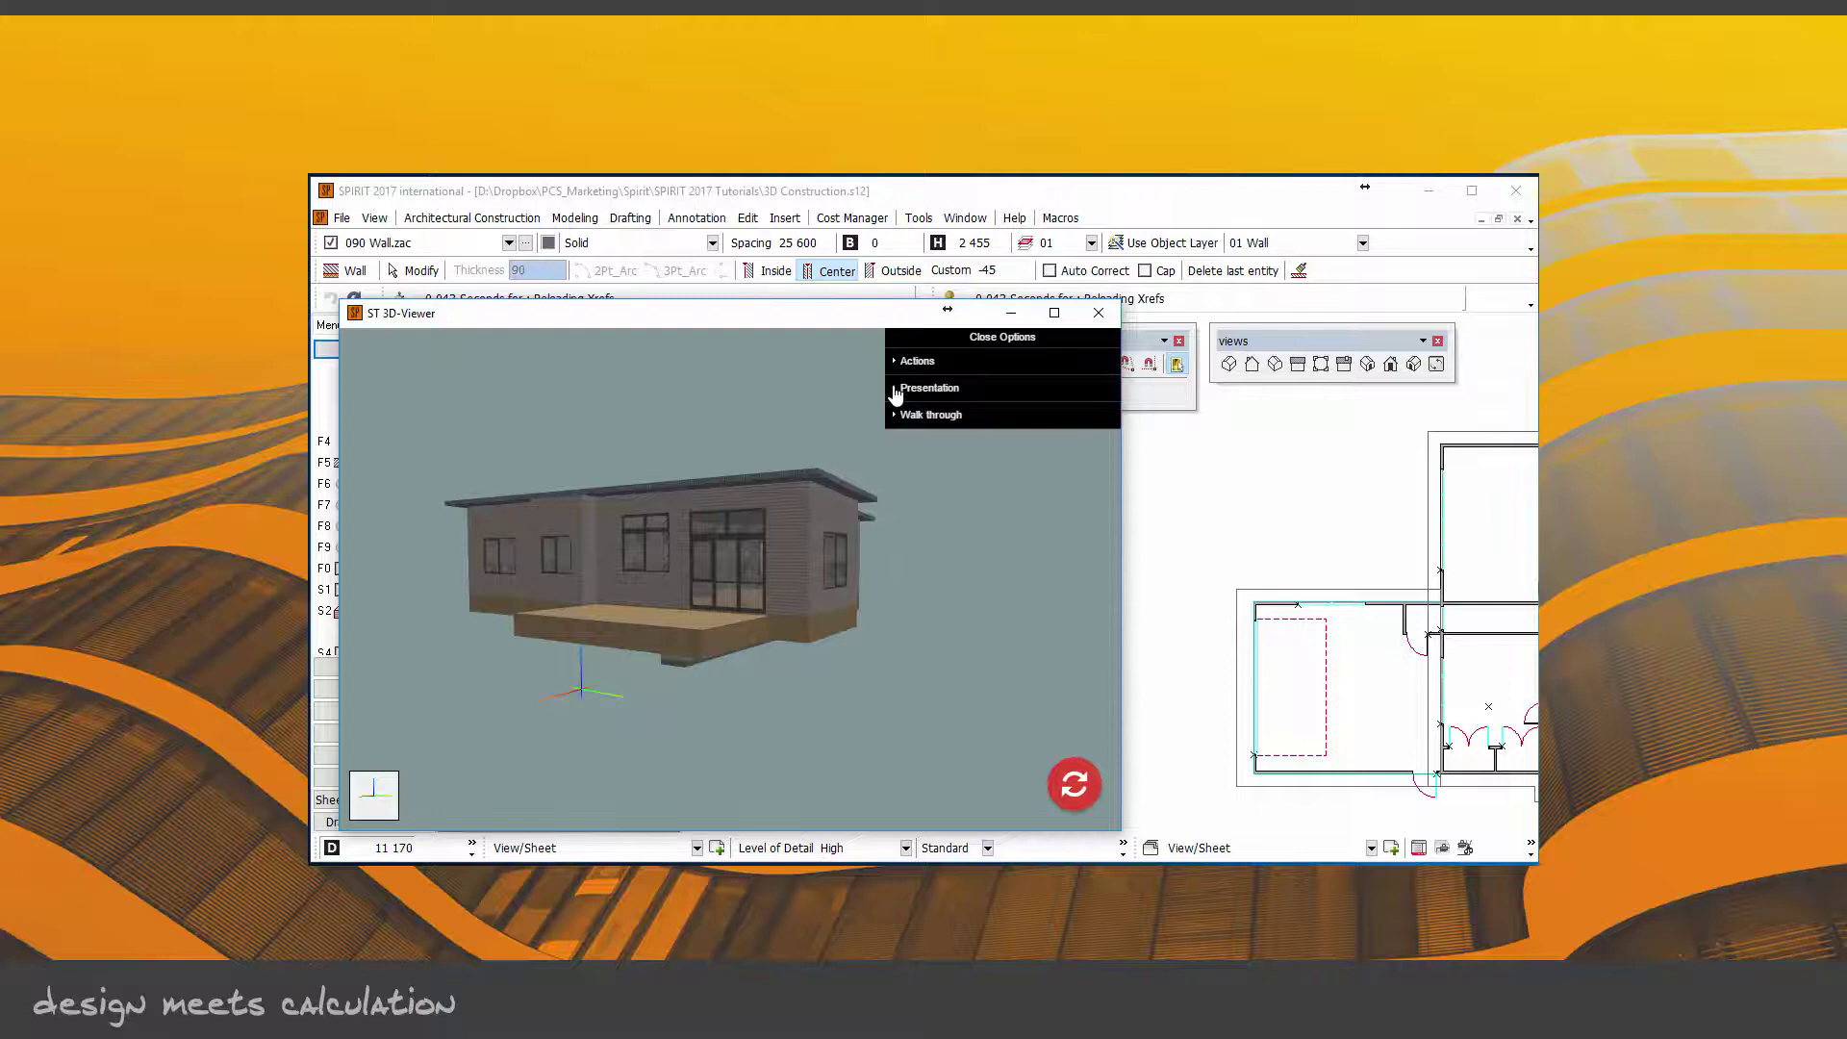
pyautogui.click(896, 391)
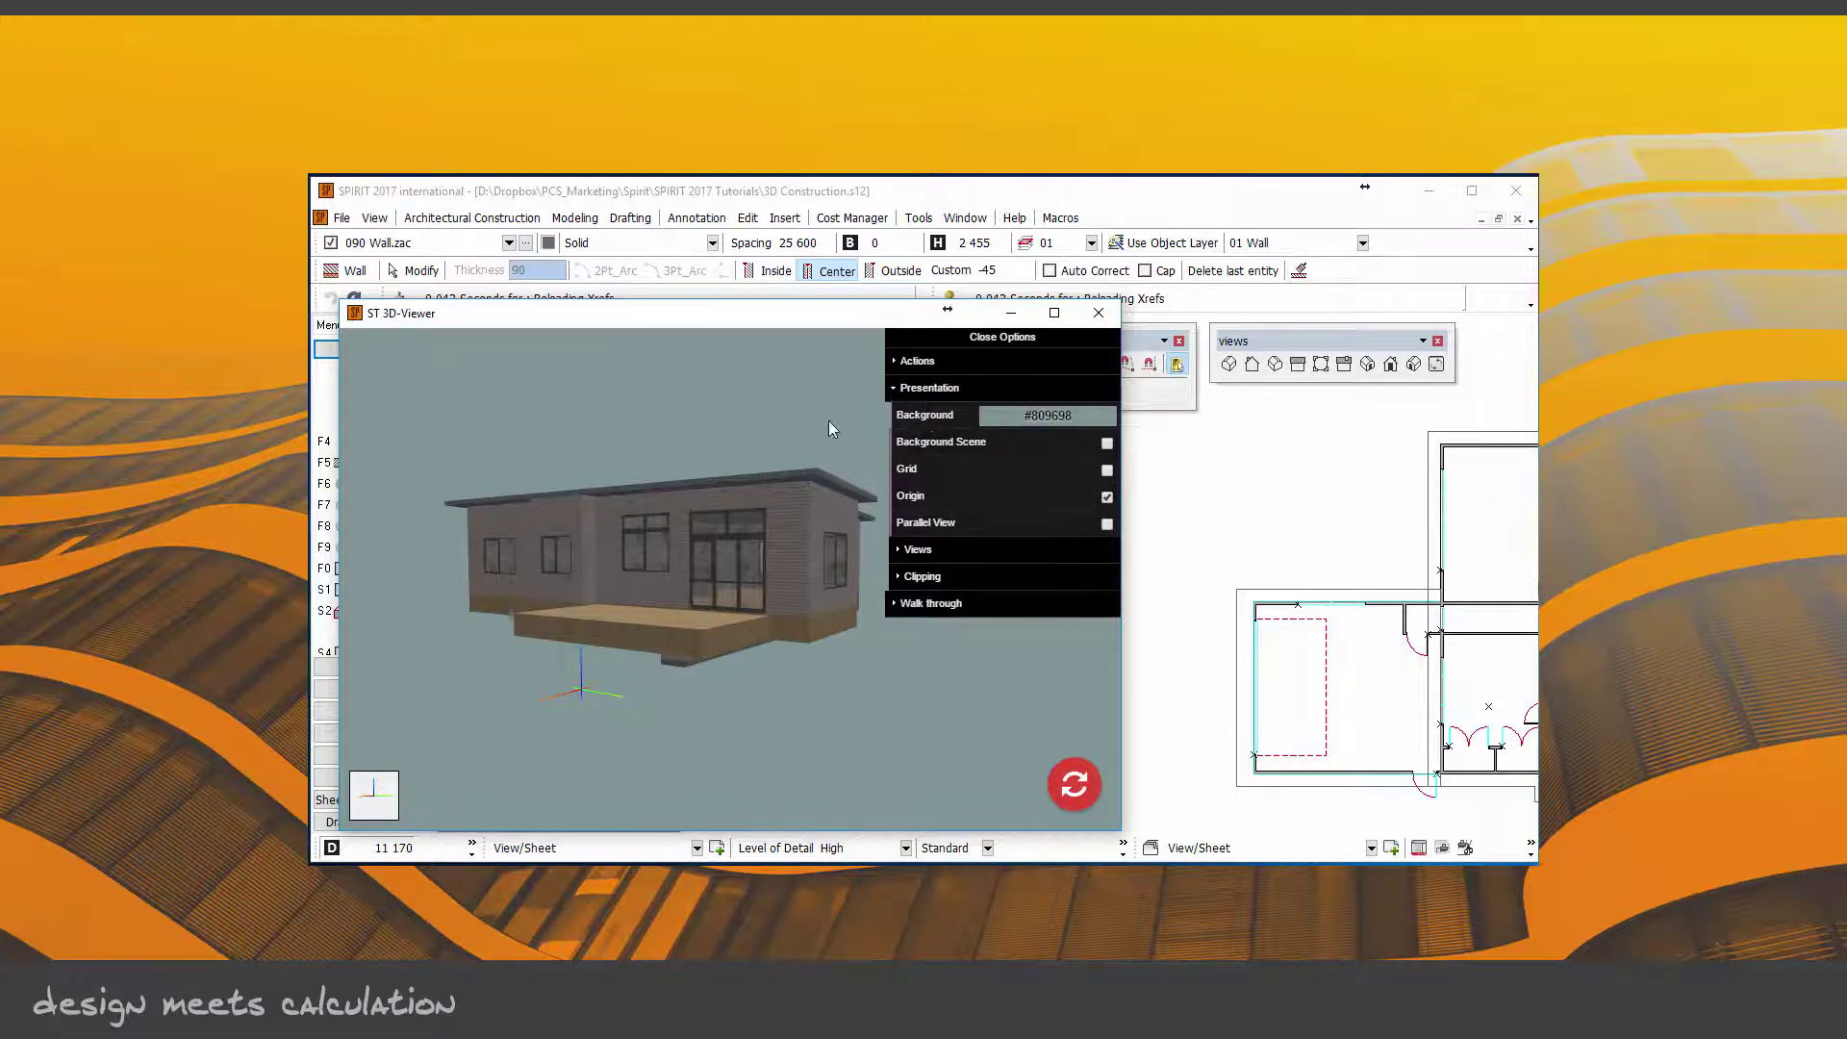
pyautogui.moveTo(1015, 411)
pyautogui.click(1107, 445)
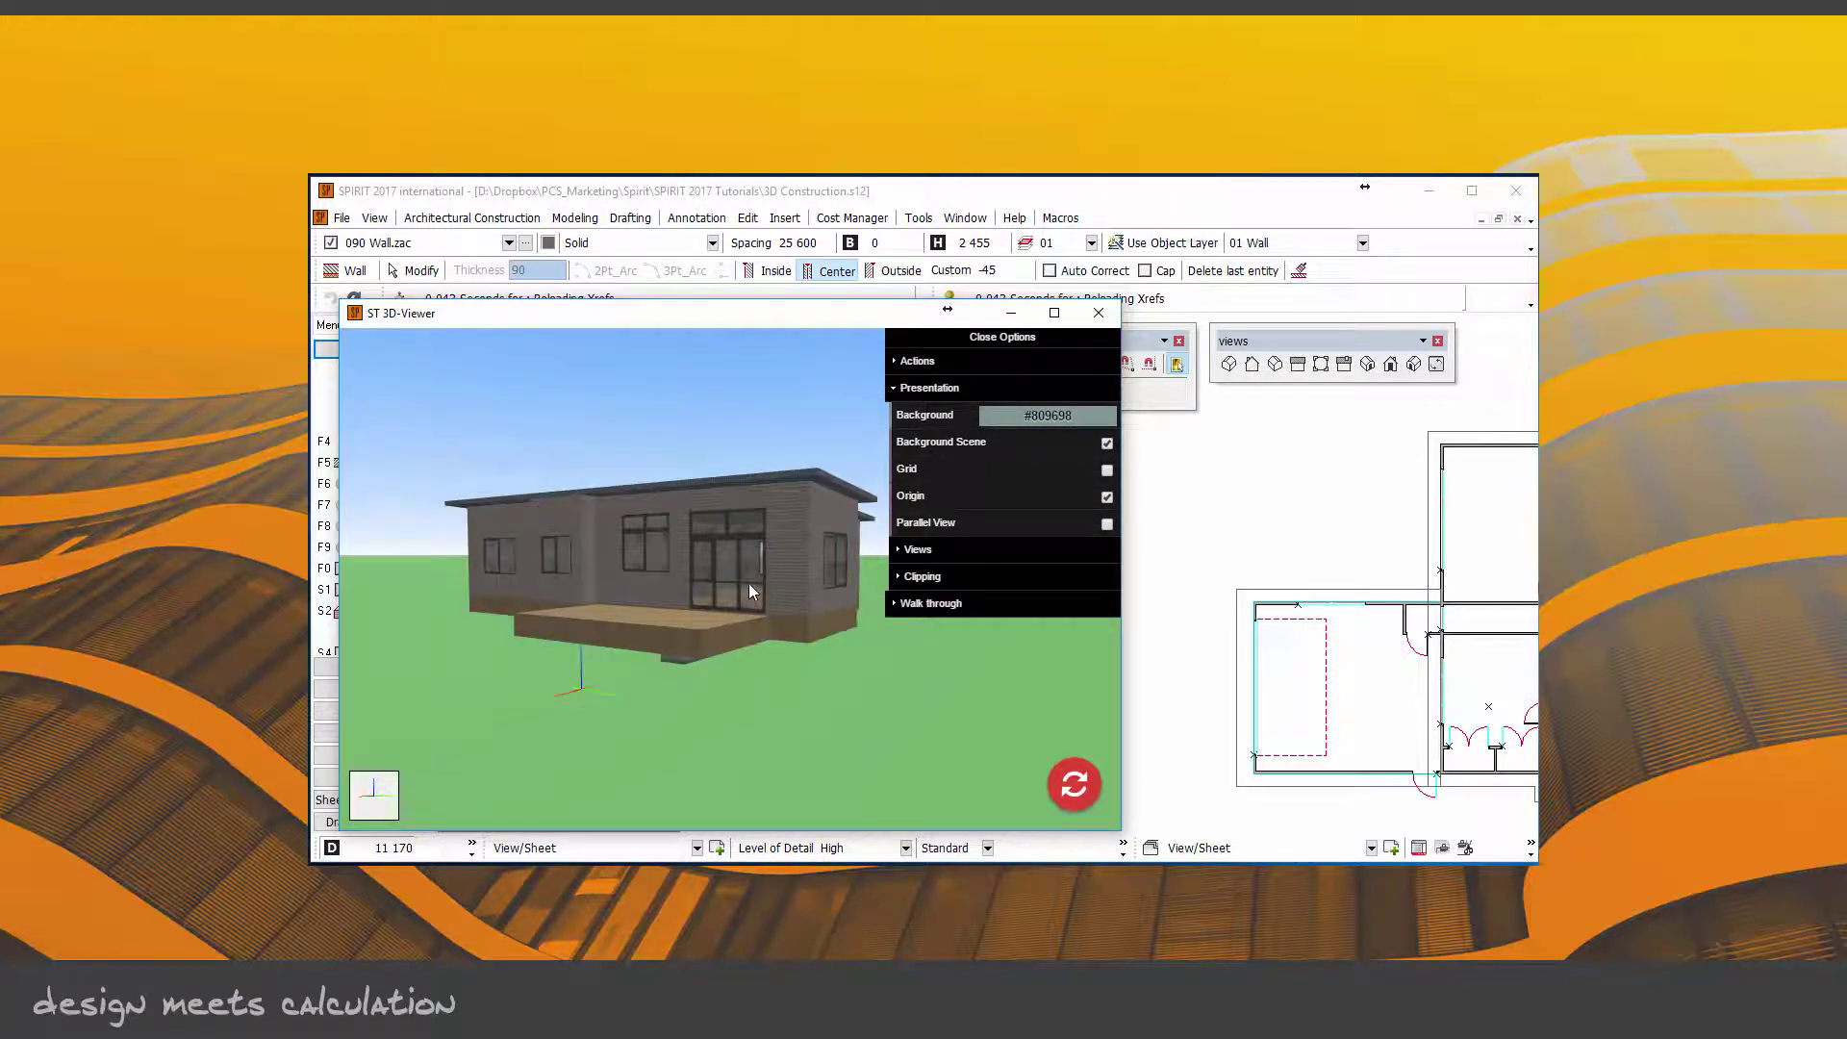
pyautogui.click(1107, 445)
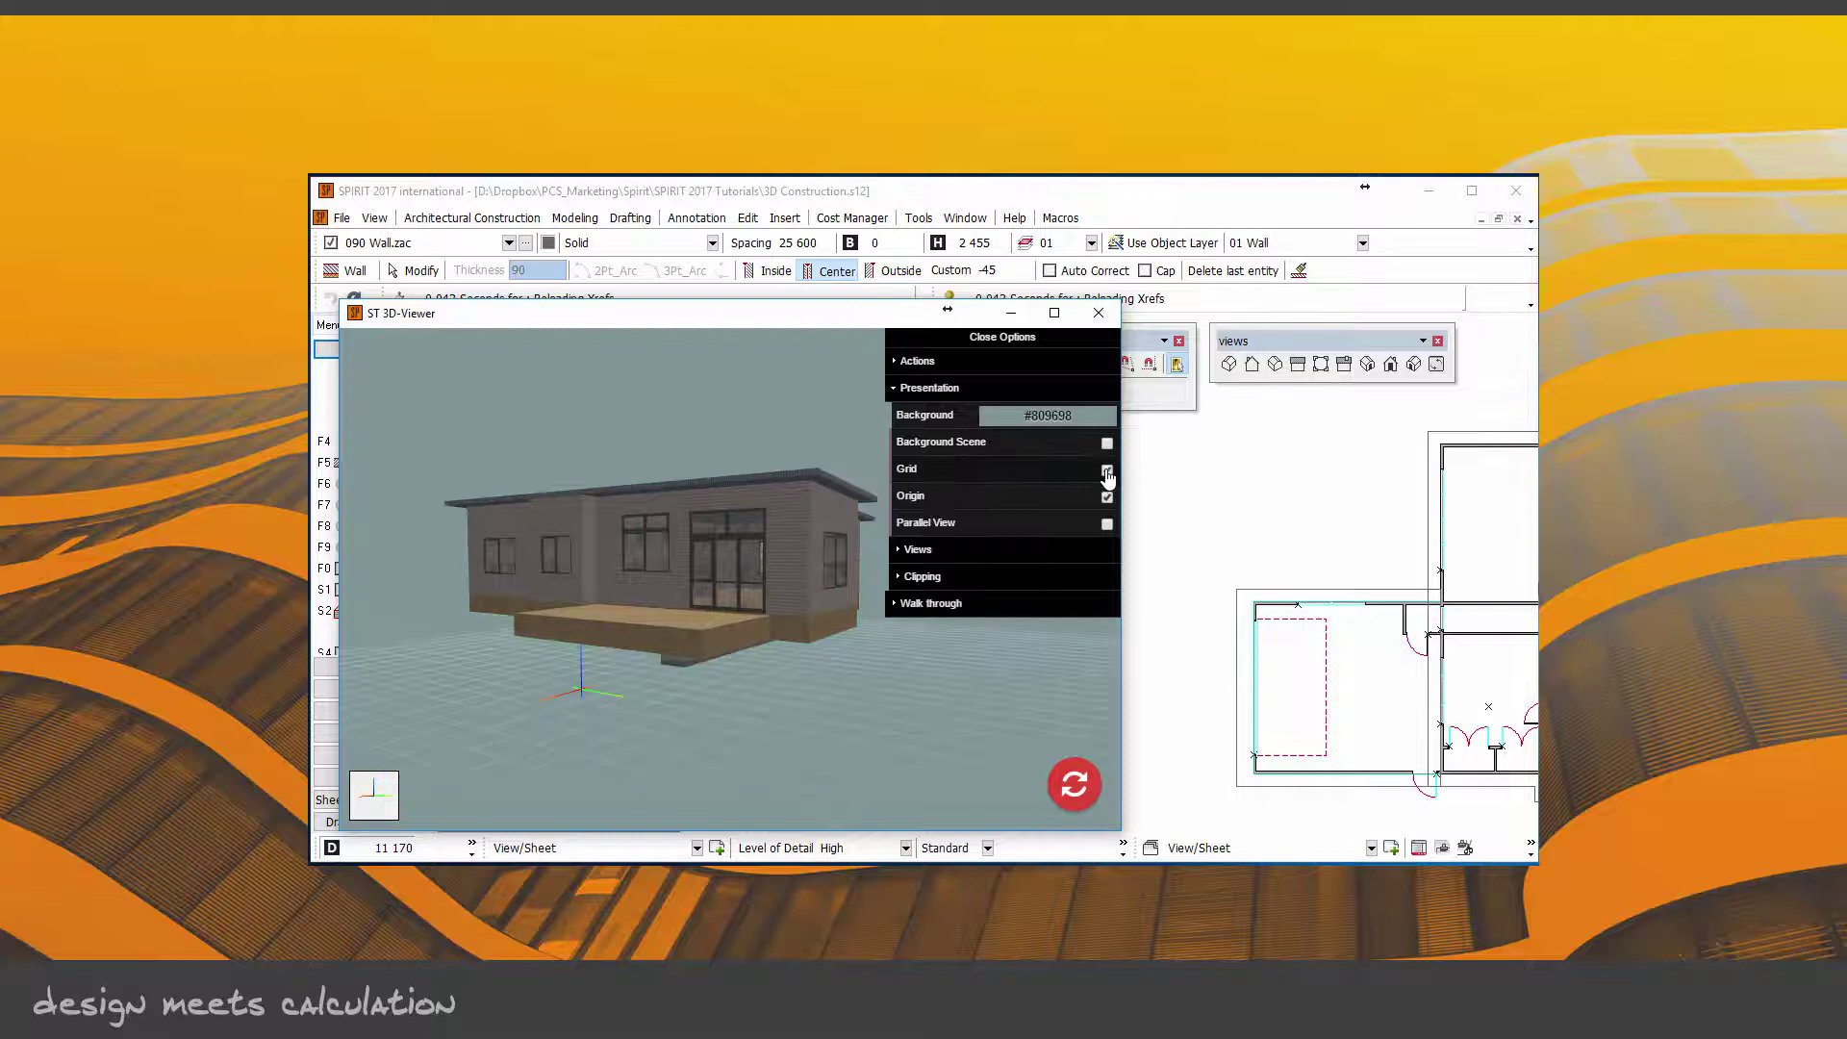
# Step: Hide the ground grid, orbit to a higher viewpoint, and switch to parallel projection
pyautogui.moveTo(835, 685)
pyautogui.mouseDown()
pyautogui.moveTo(741, 714)
pyautogui.moveTo(812, 672)
pyautogui.mouseUp()
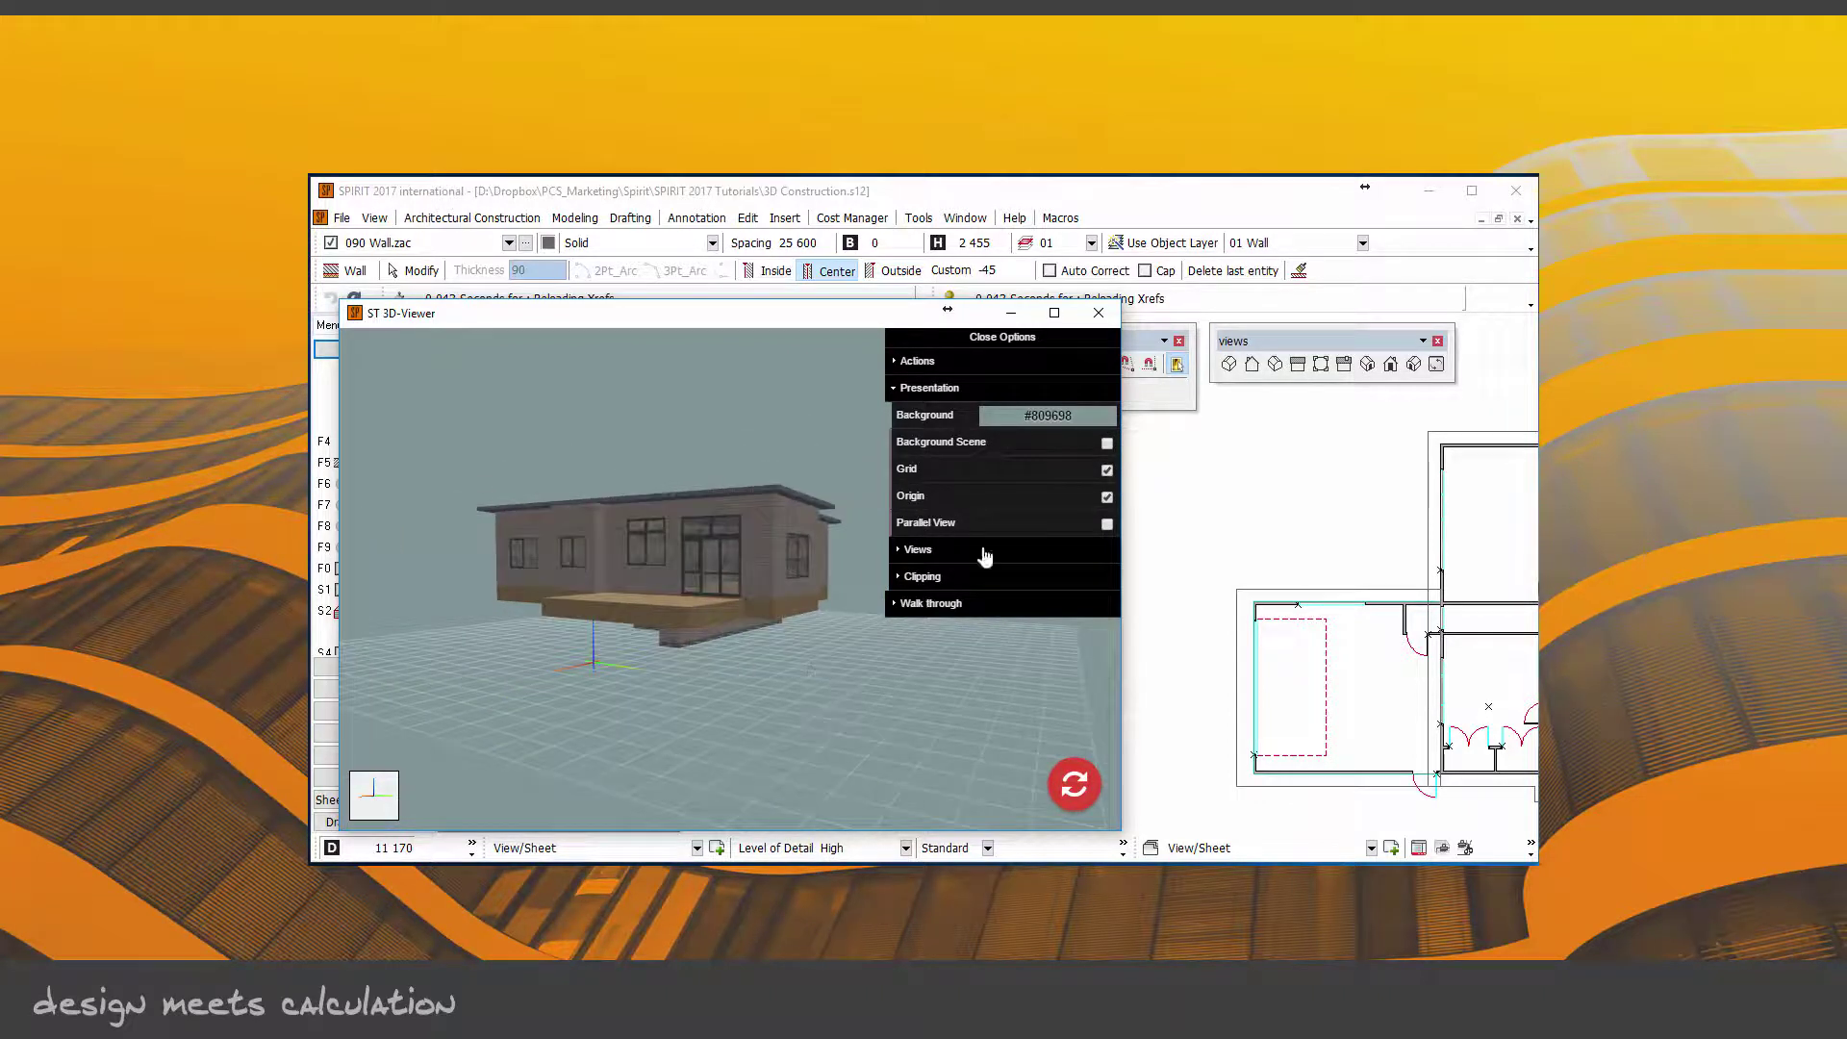
pyautogui.click(1107, 470)
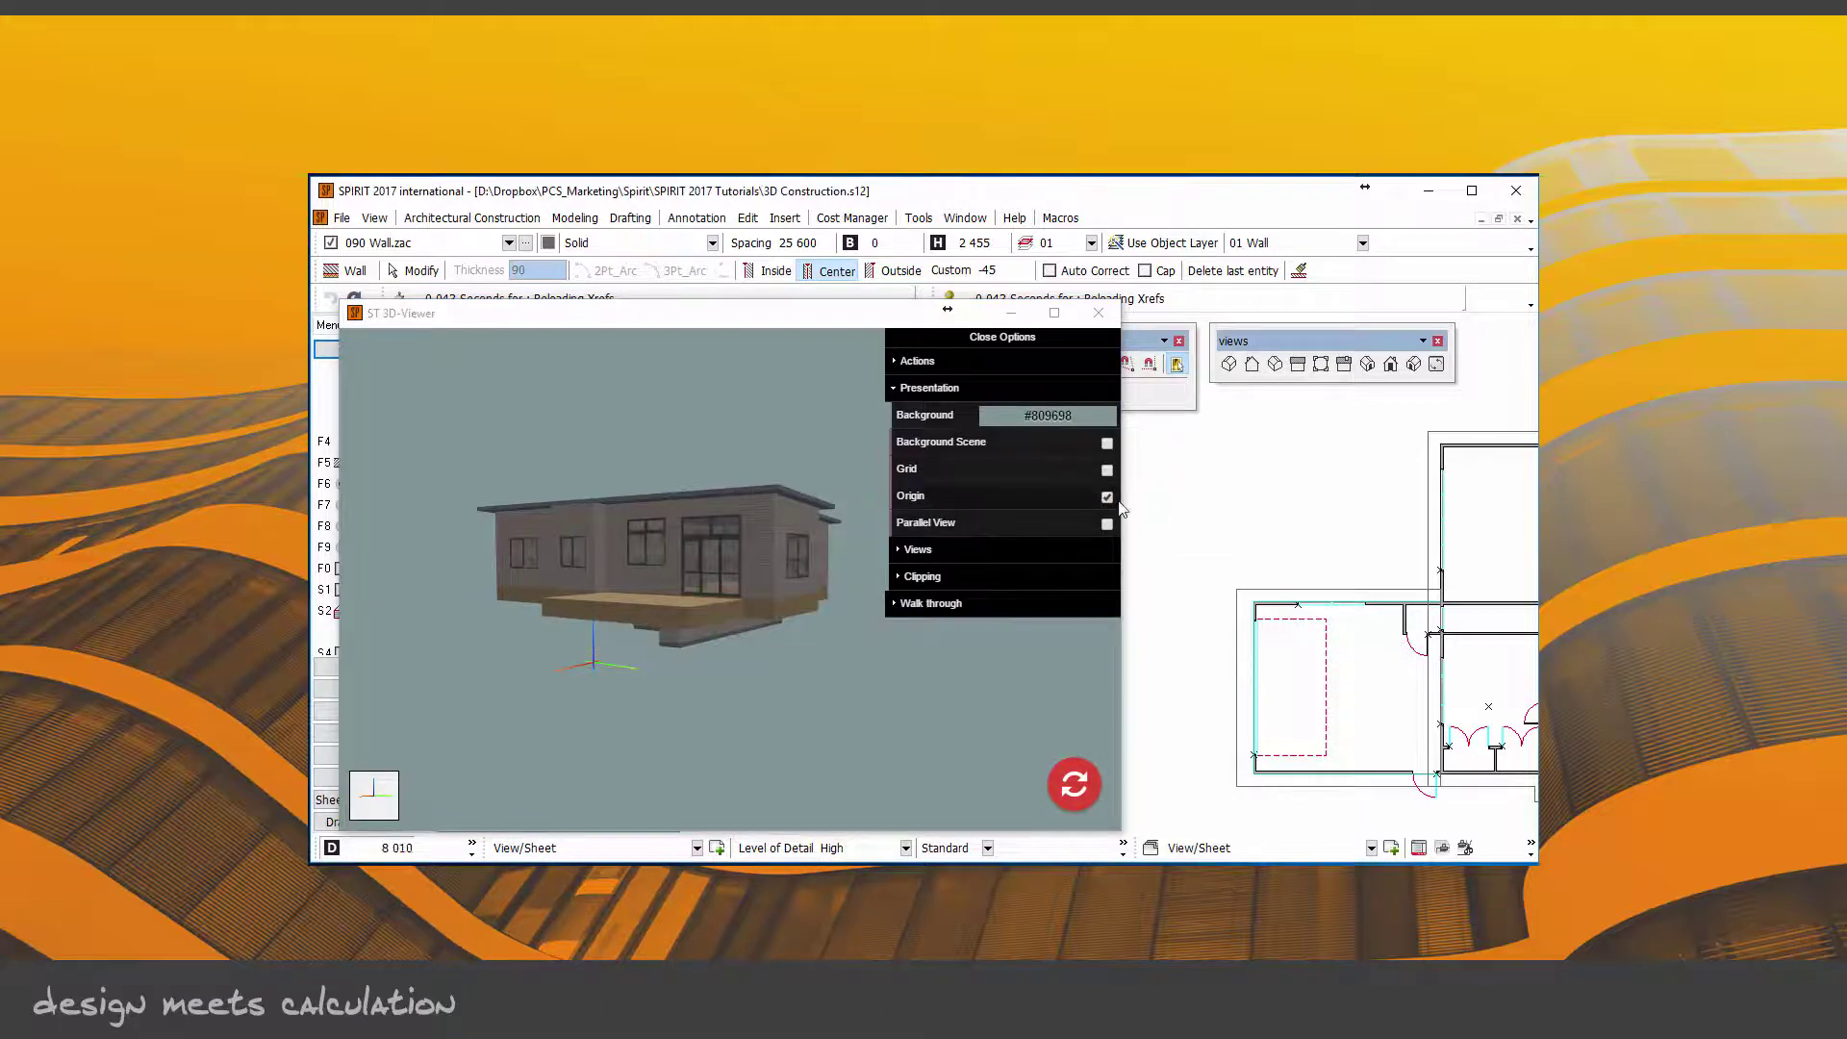
pyautogui.click(1119, 507)
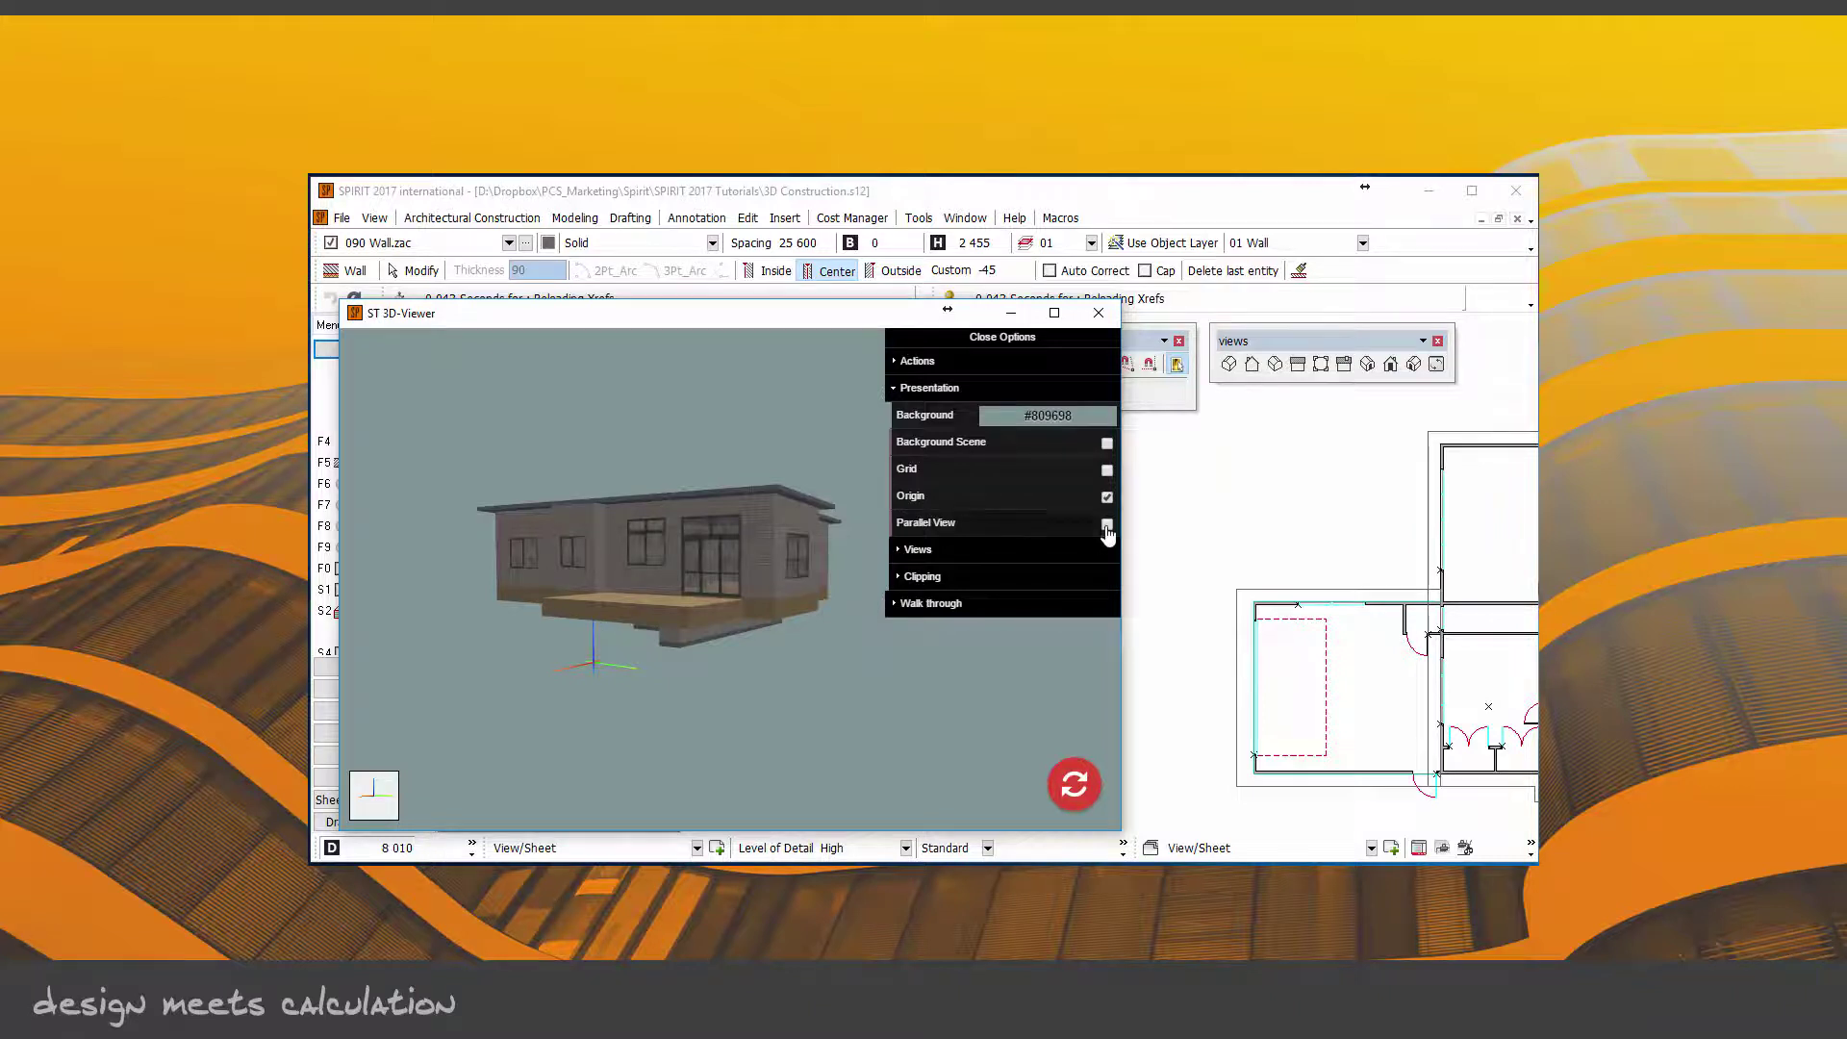
pyautogui.moveTo(594, 602)
pyautogui.mouseDown()
pyautogui.moveTo(609, 605)
pyautogui.moveTo(563, 617)
pyautogui.mouseUp()
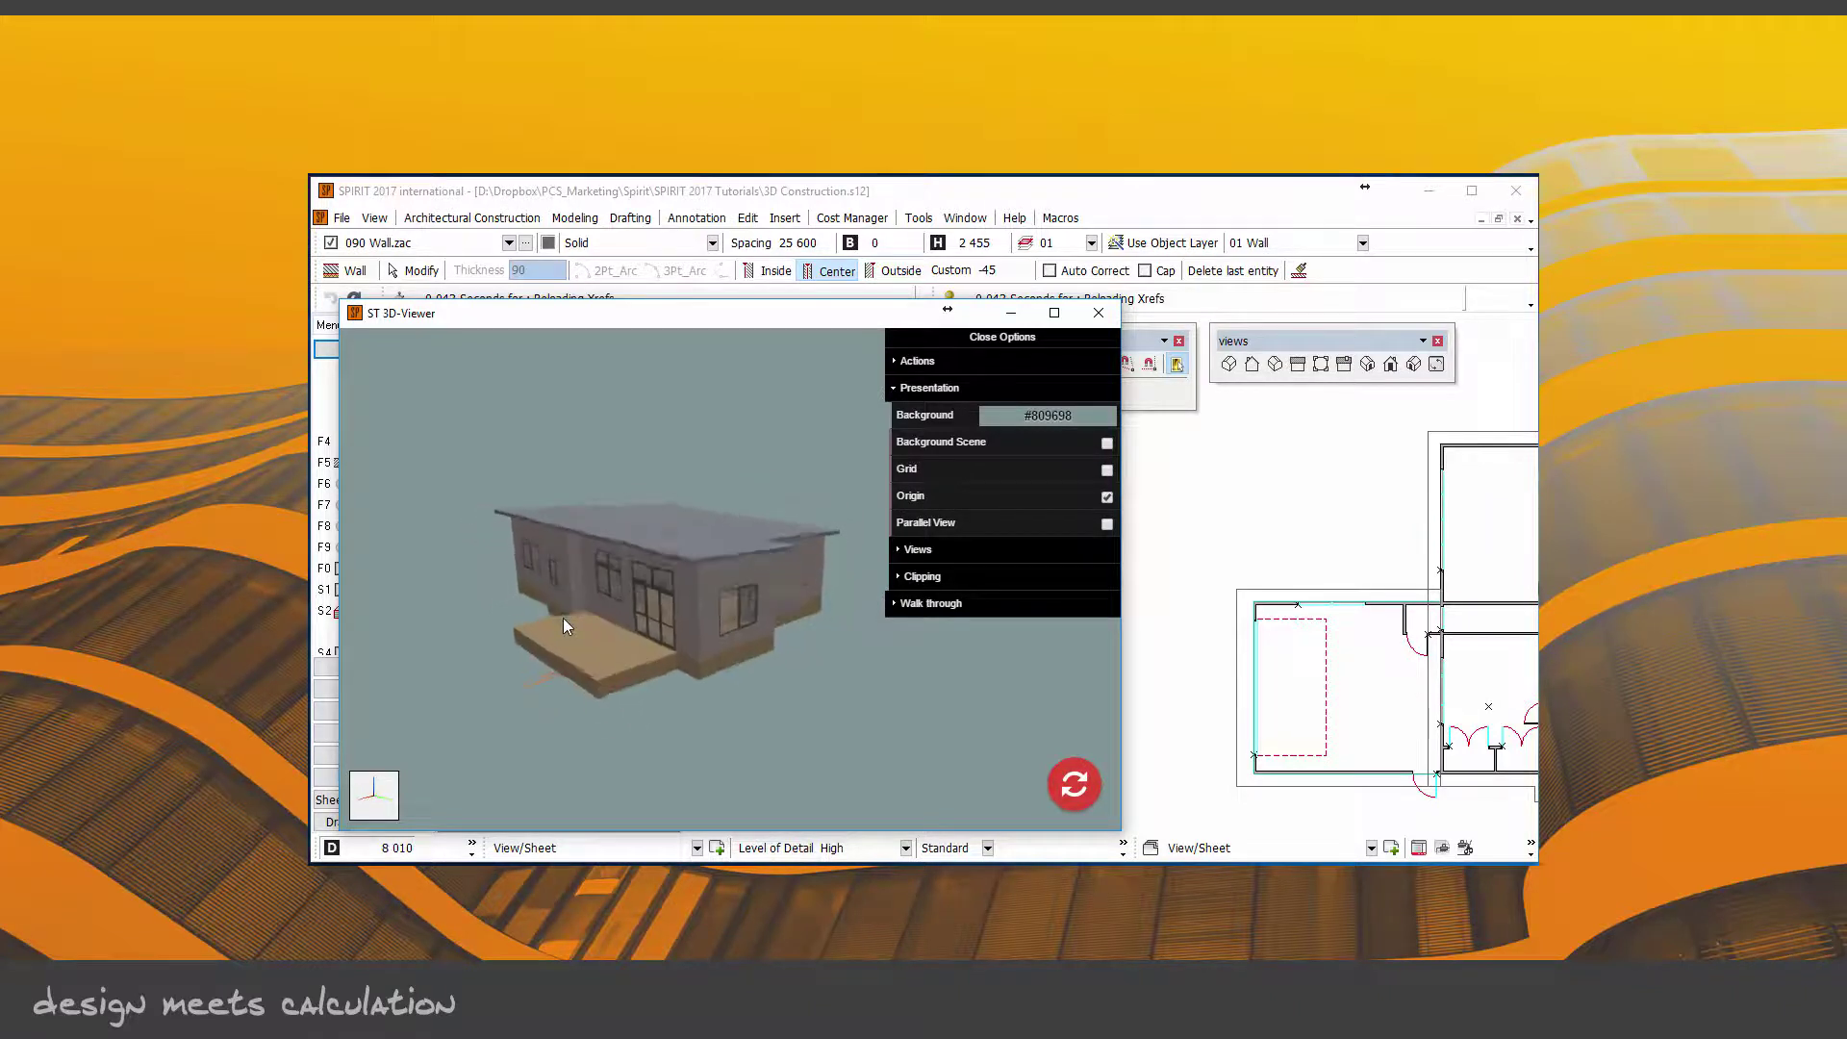
pyautogui.click(1108, 524)
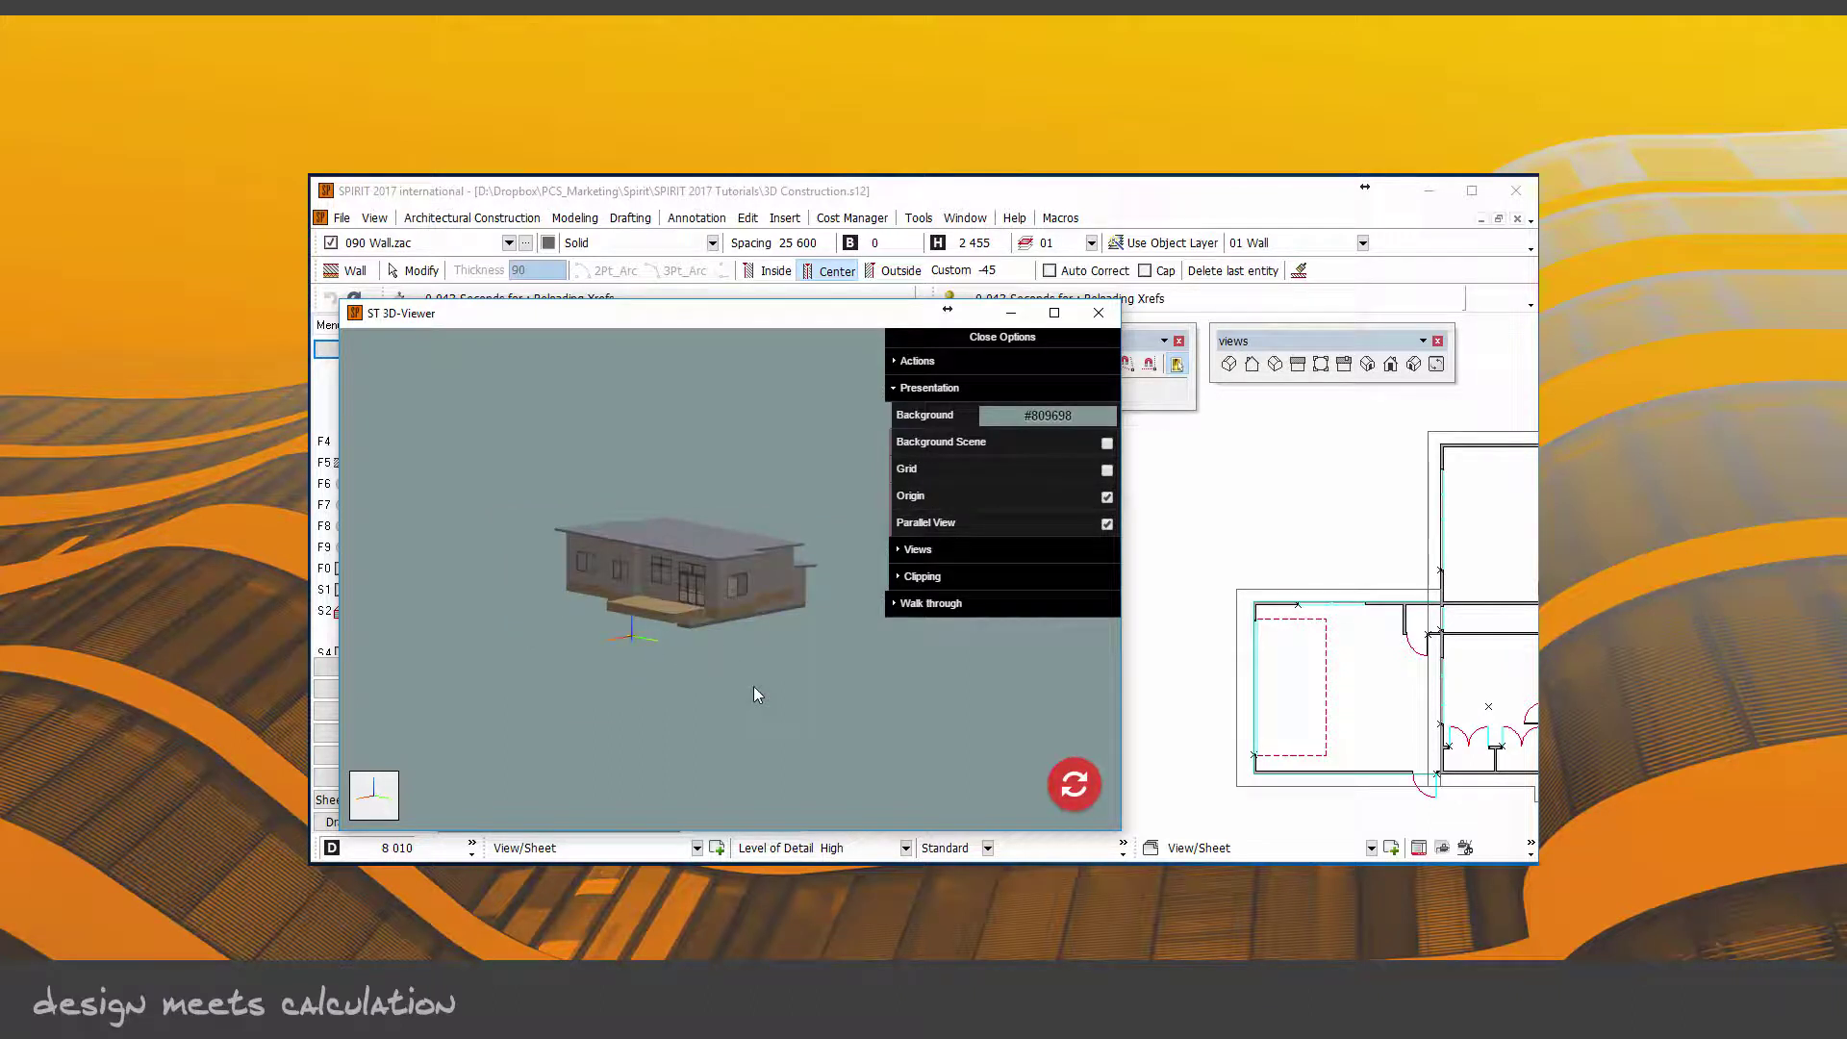
# Step: Step through the front, rear, left, right and top standard views of the house
pyautogui.click(904, 549)
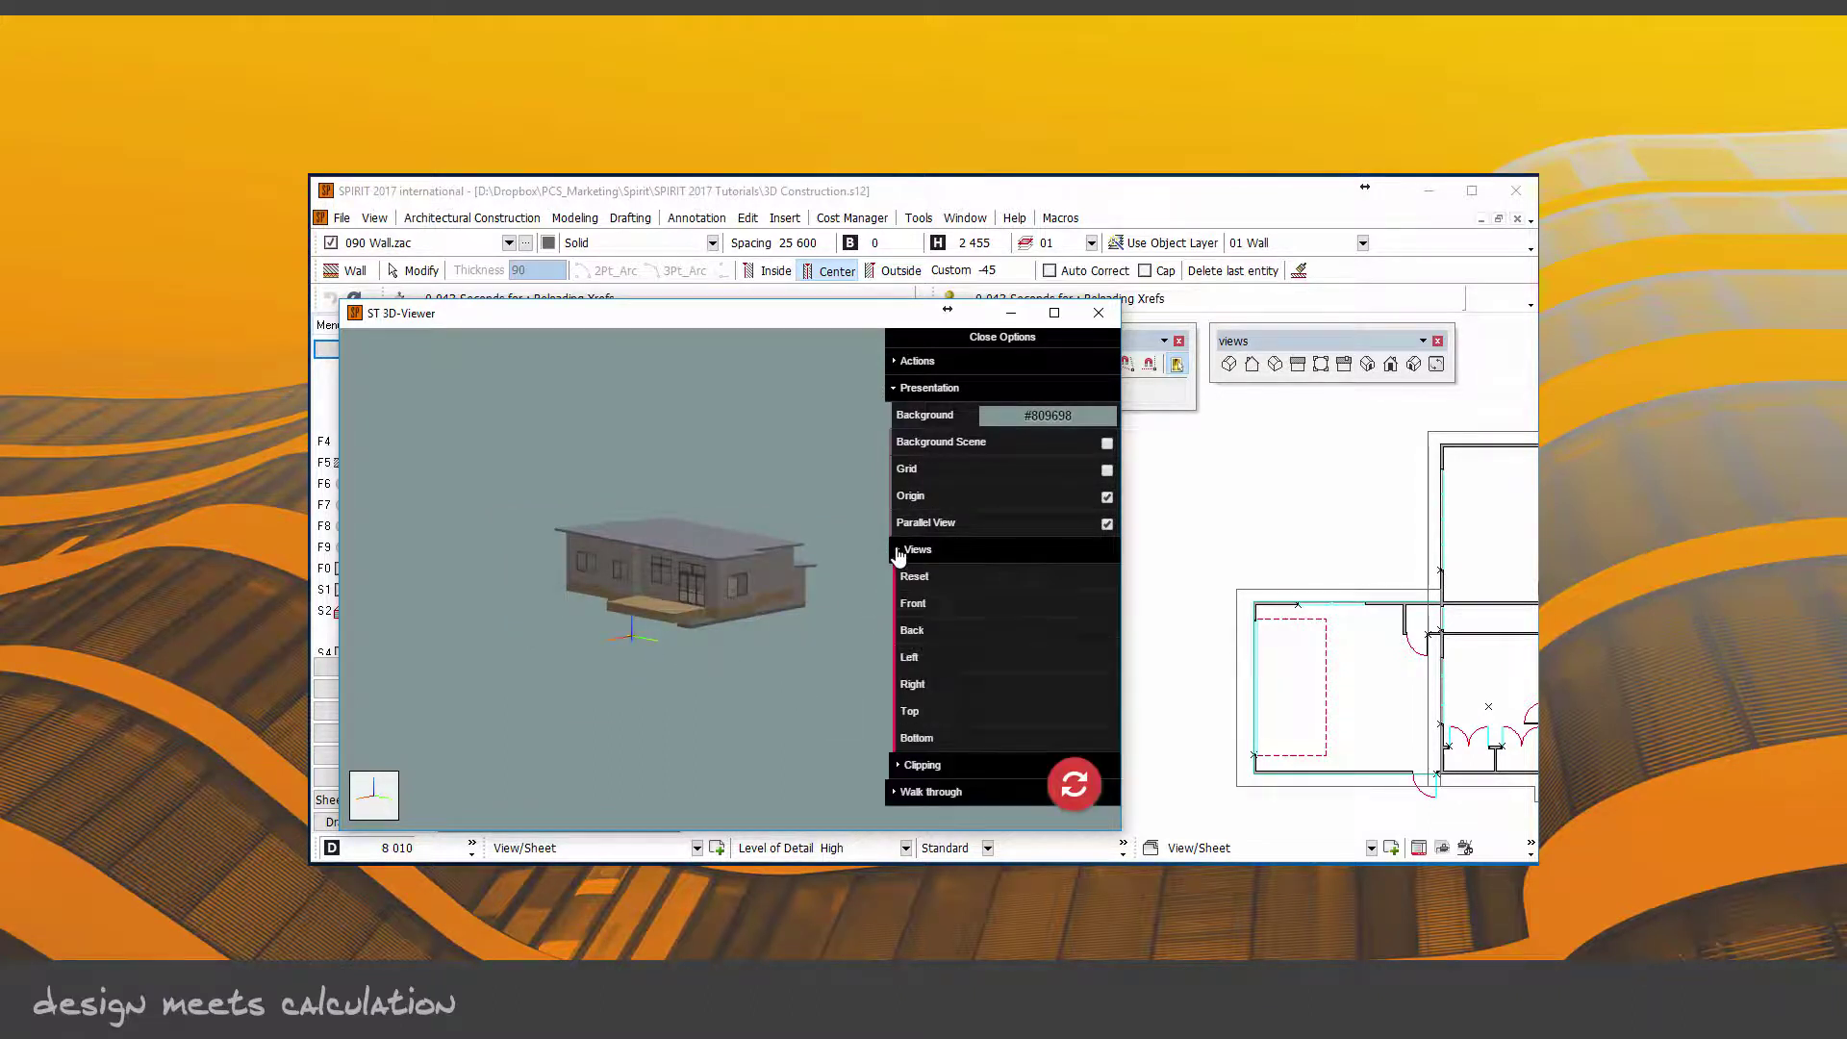
pyautogui.click(928, 610)
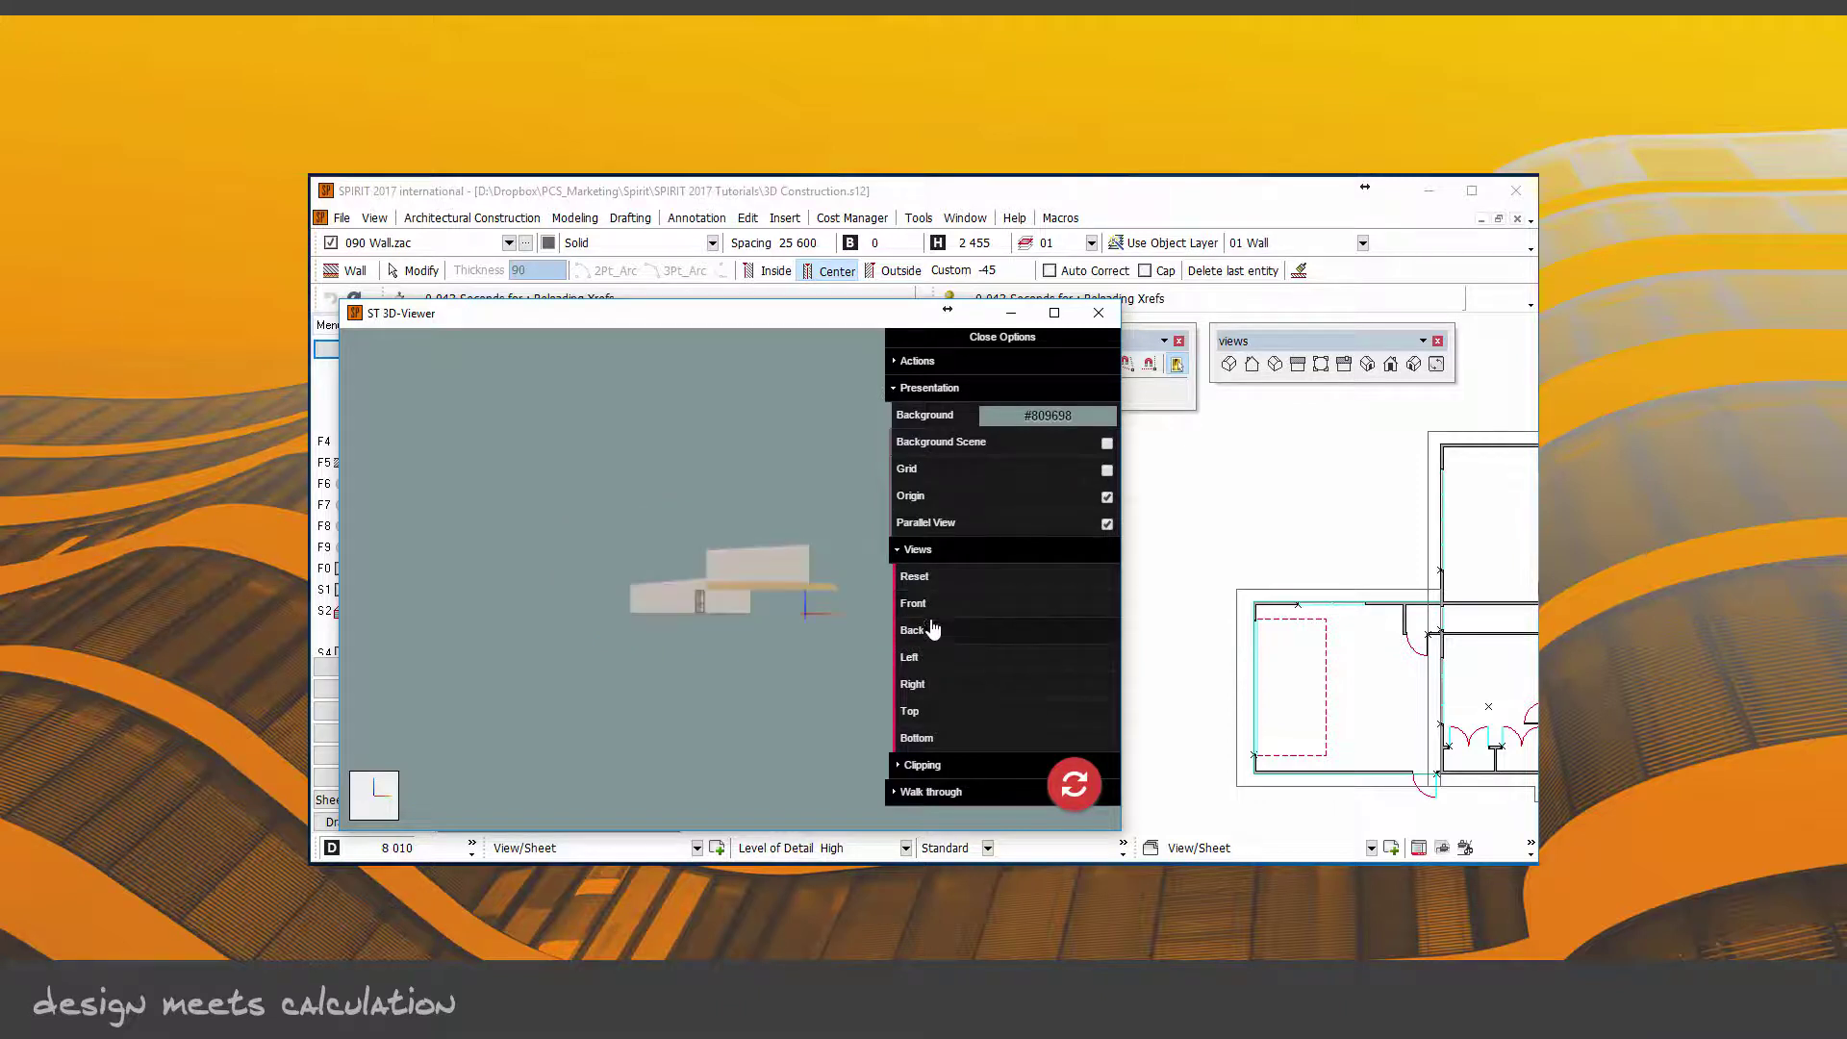
pyautogui.click(930, 631)
pyautogui.click(929, 659)
pyautogui.click(929, 685)
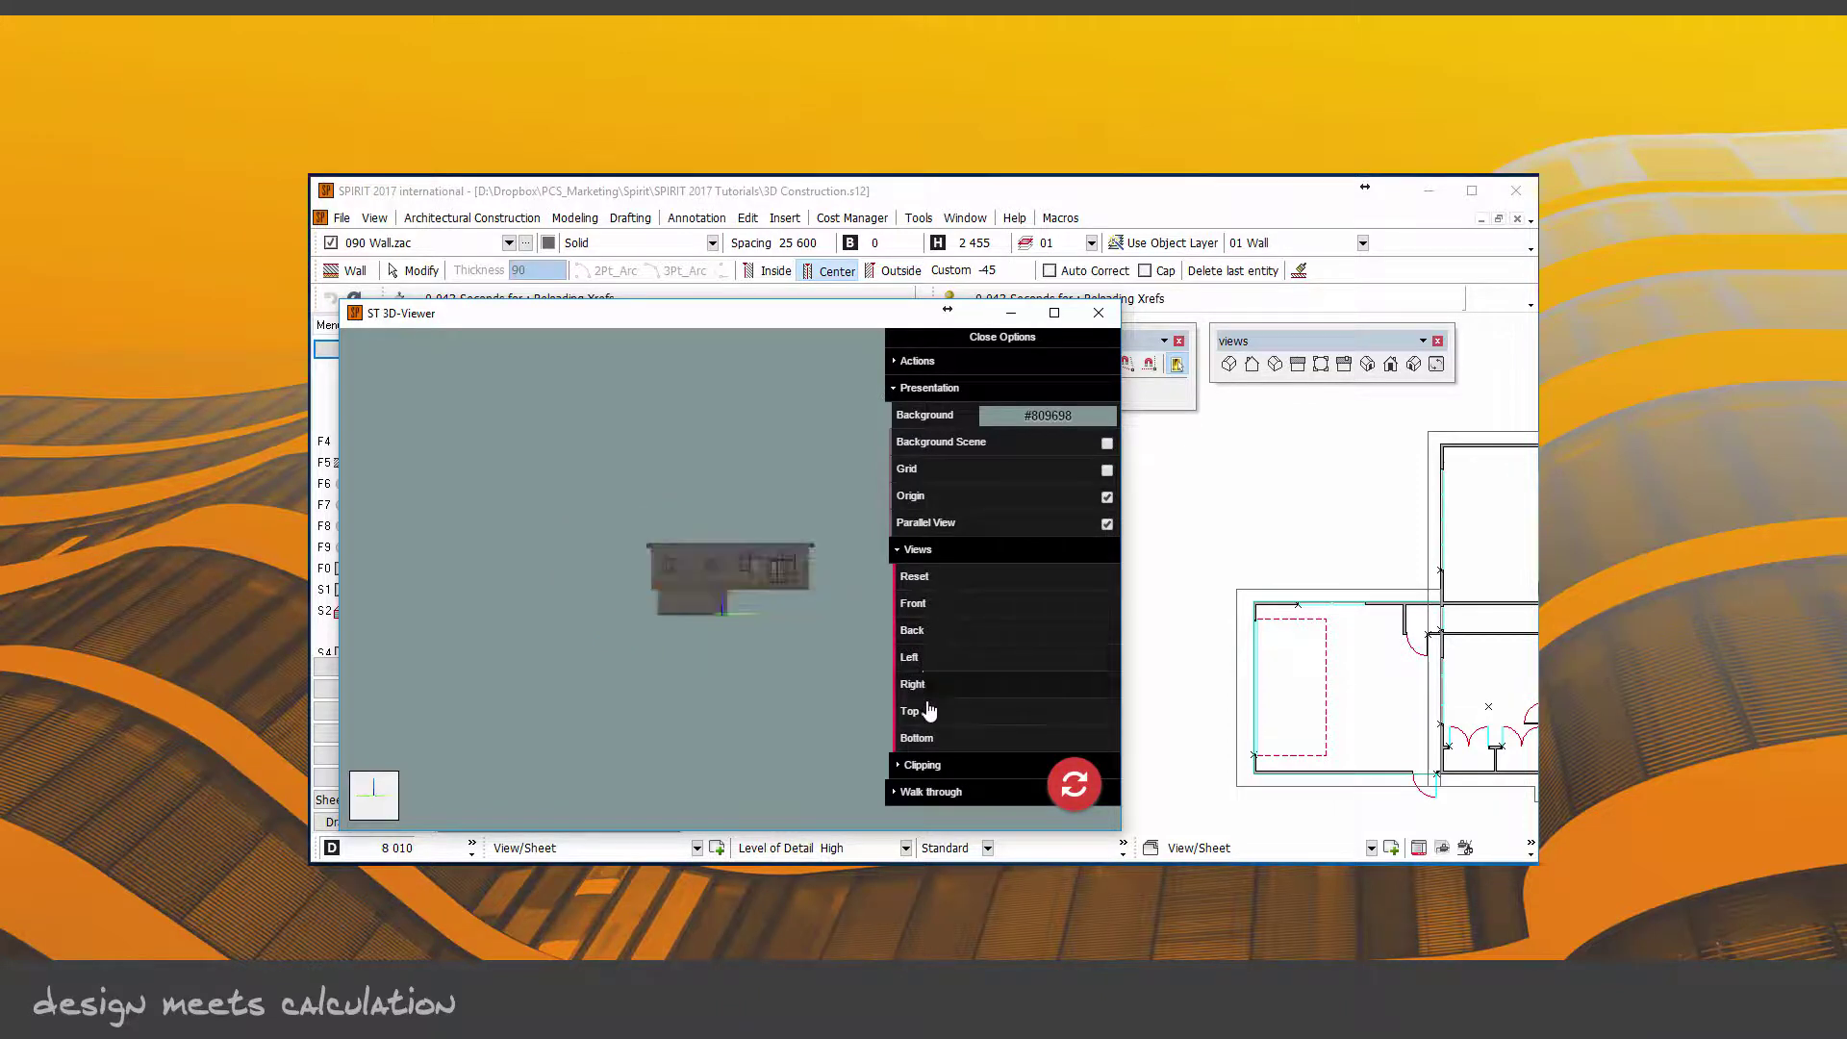
pyautogui.click(928, 712)
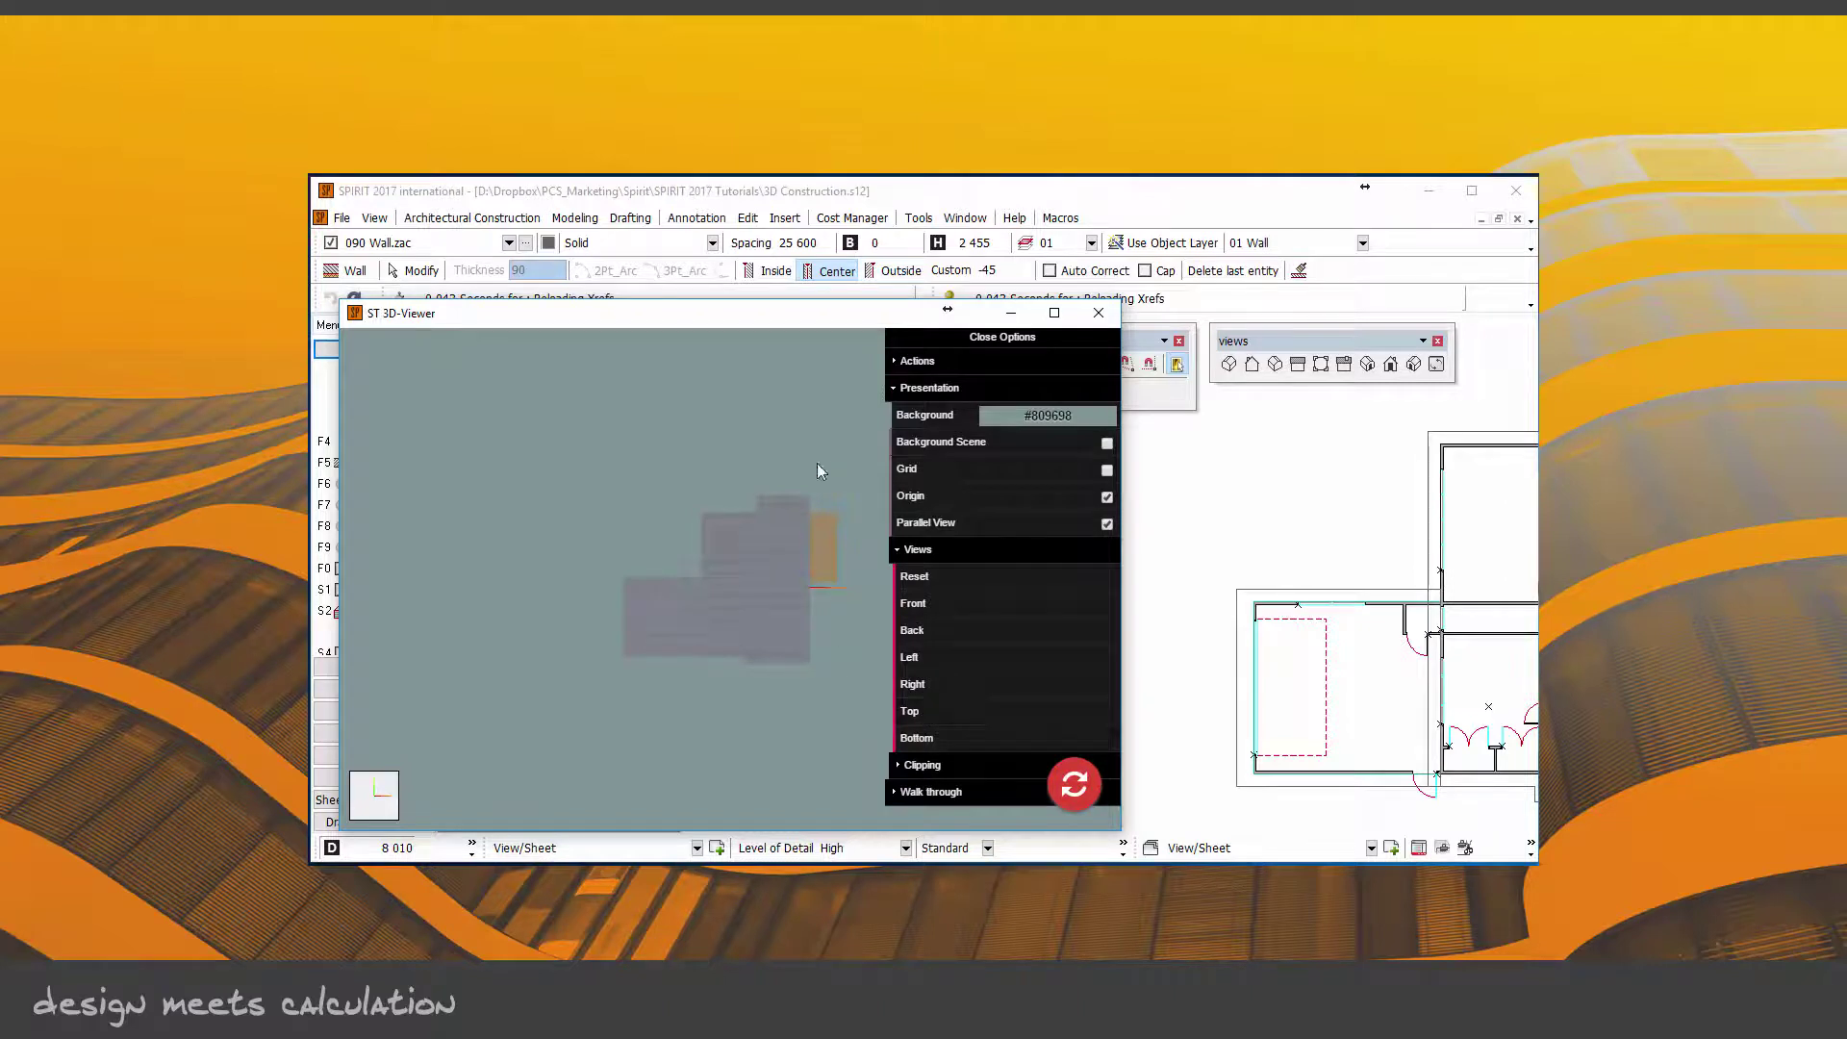
# Step: Turn off parallel view and orbit from the top view into an oblique perspective
pyautogui.click(1107, 527)
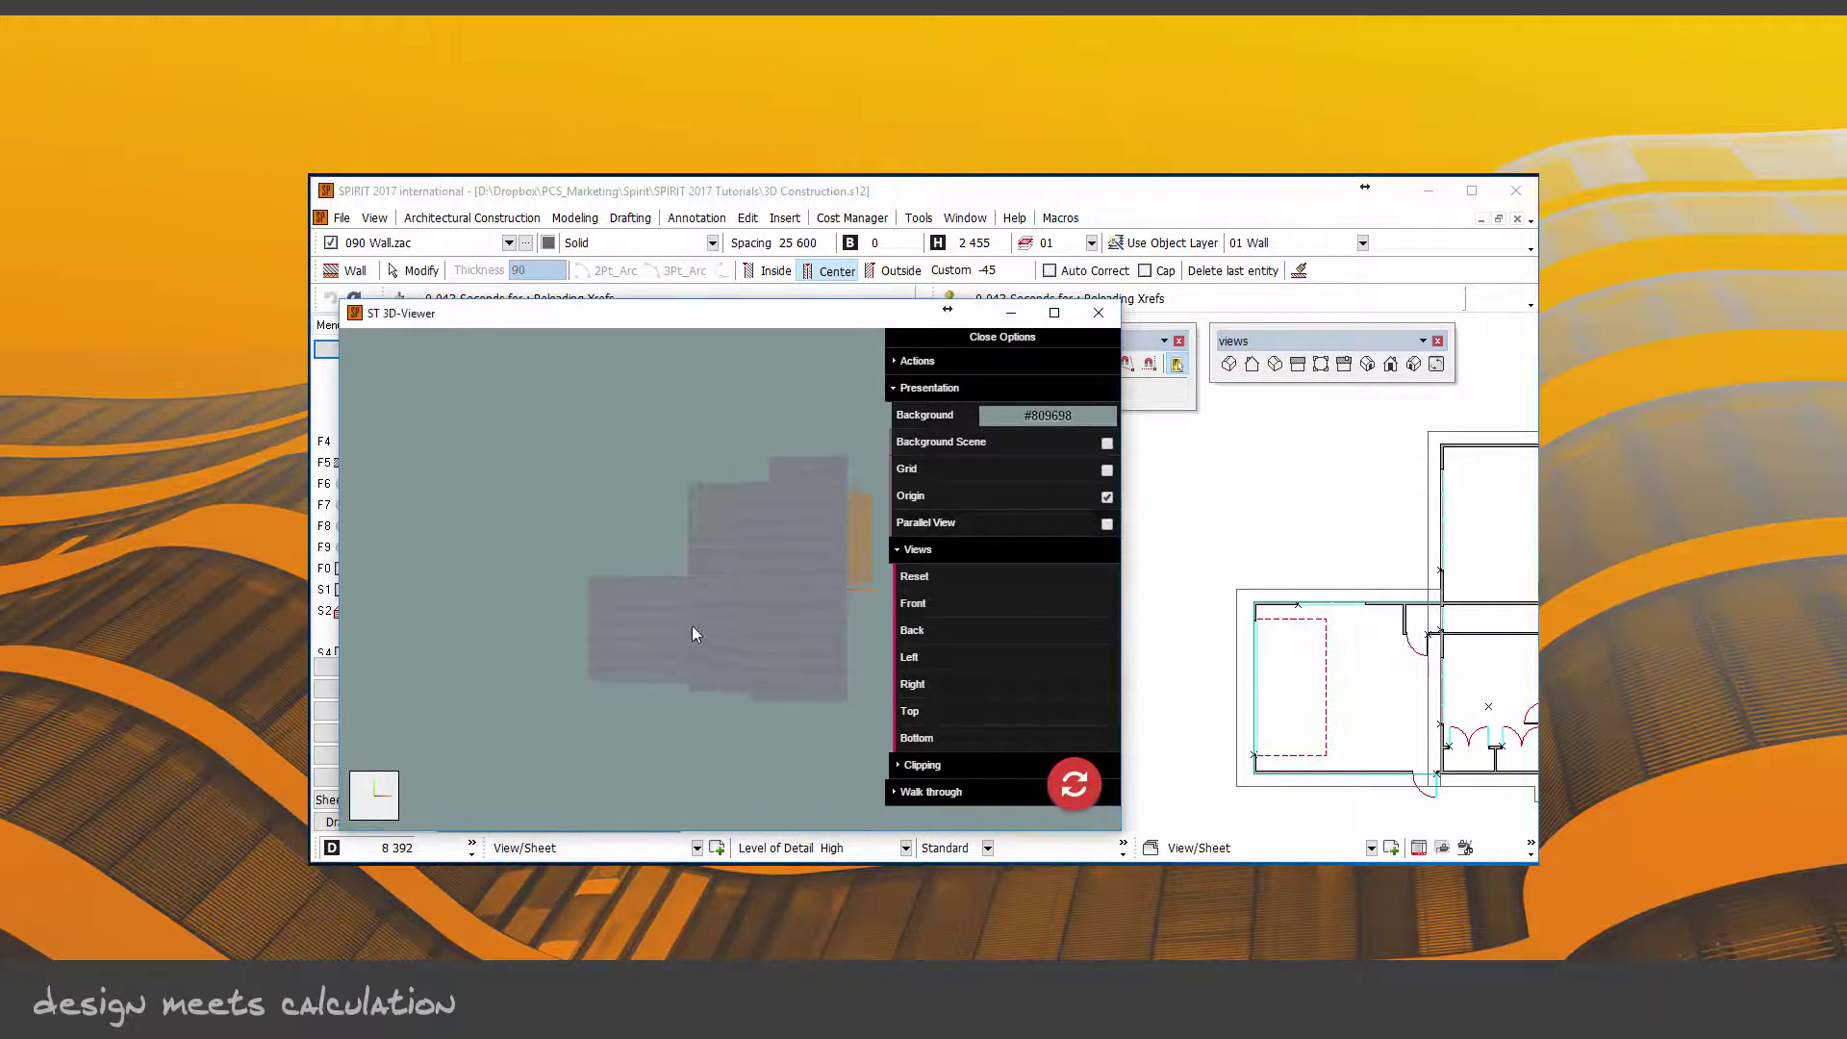
pyautogui.moveTo(690, 628); pyautogui.dragTo(785, 521)
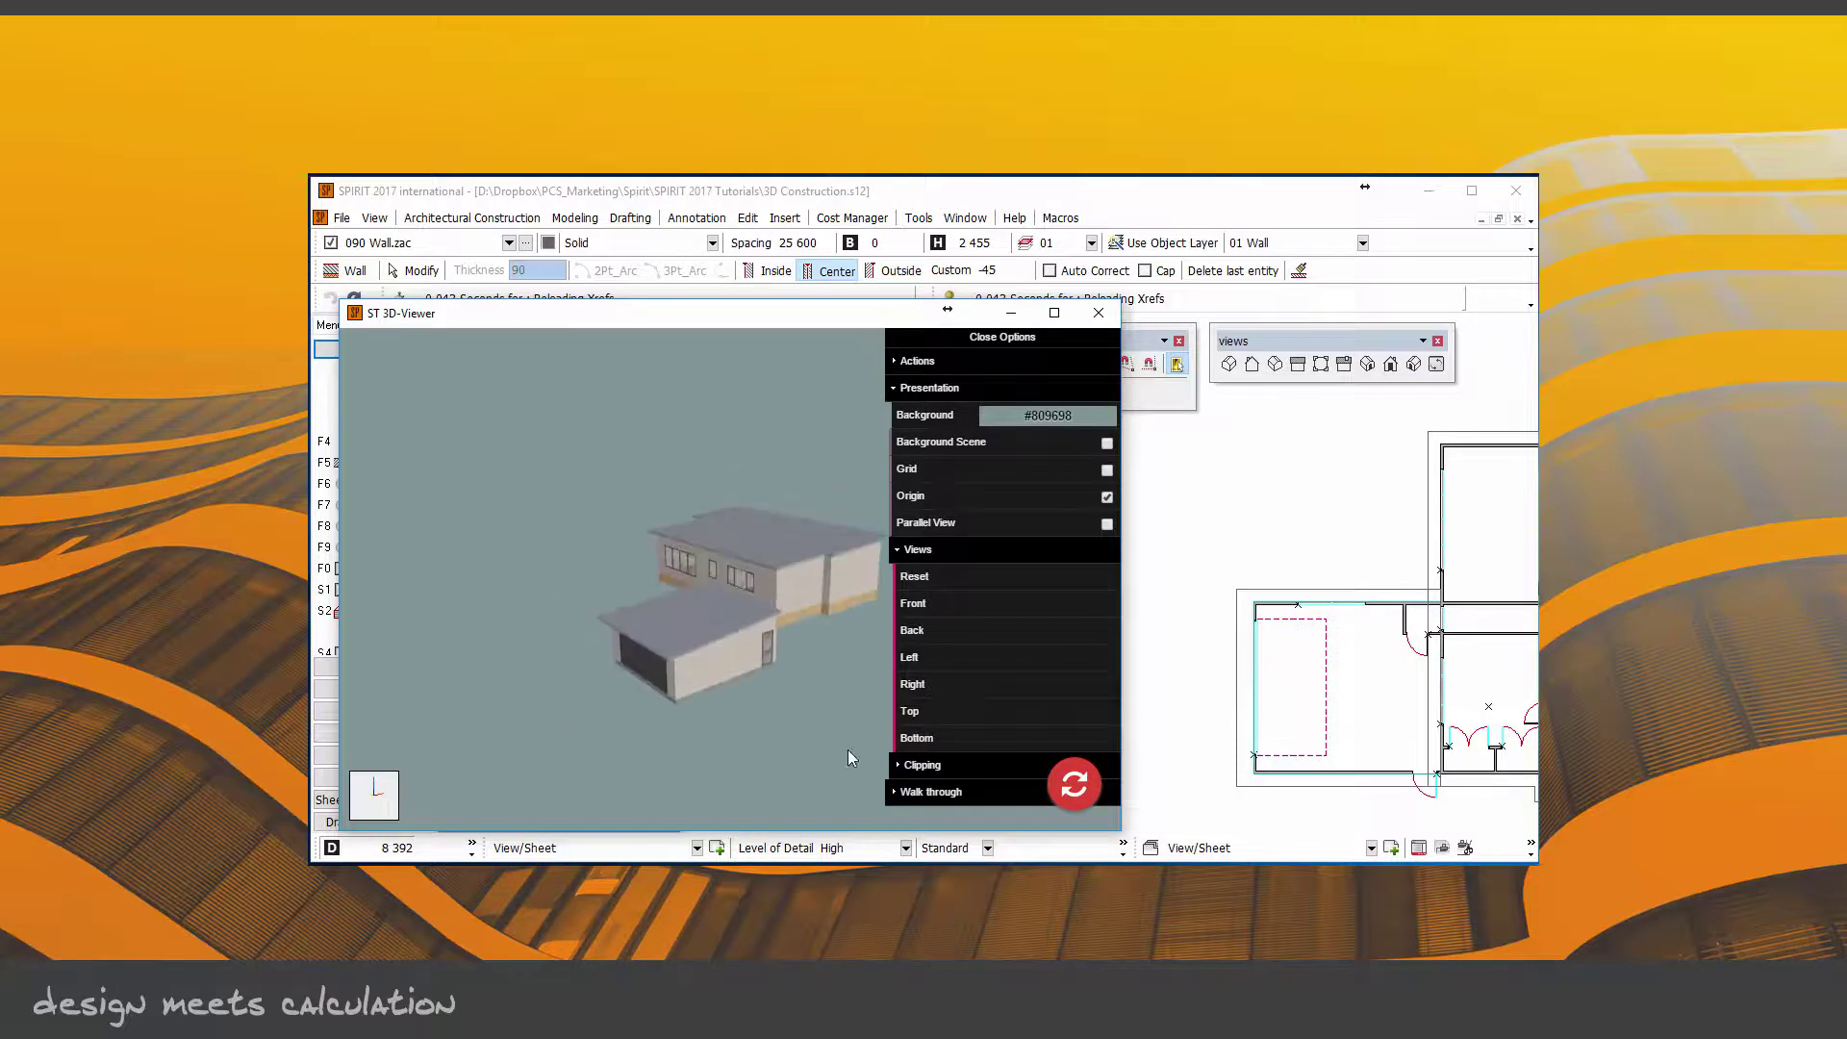
pyautogui.click(912, 766)
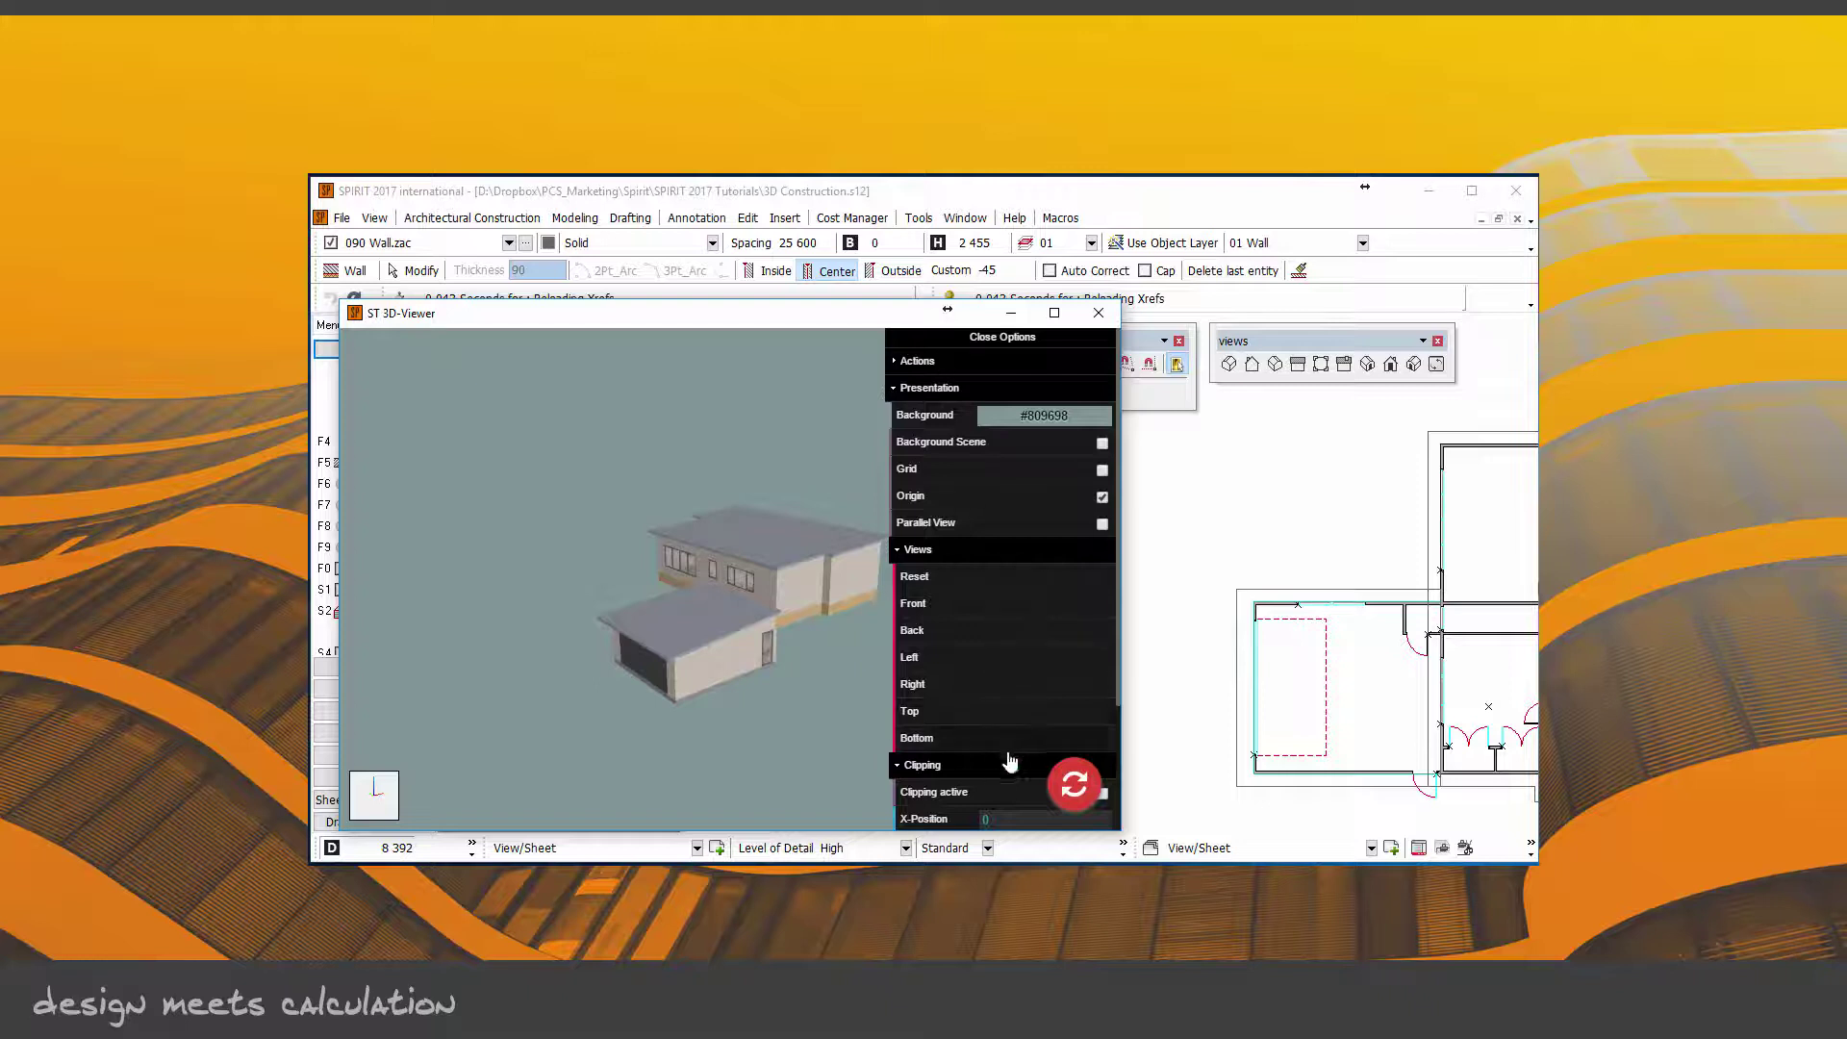
# Step: Activate clipping to cut the house open, then move and enlarge the viewer window
pyautogui.click(1102, 794)
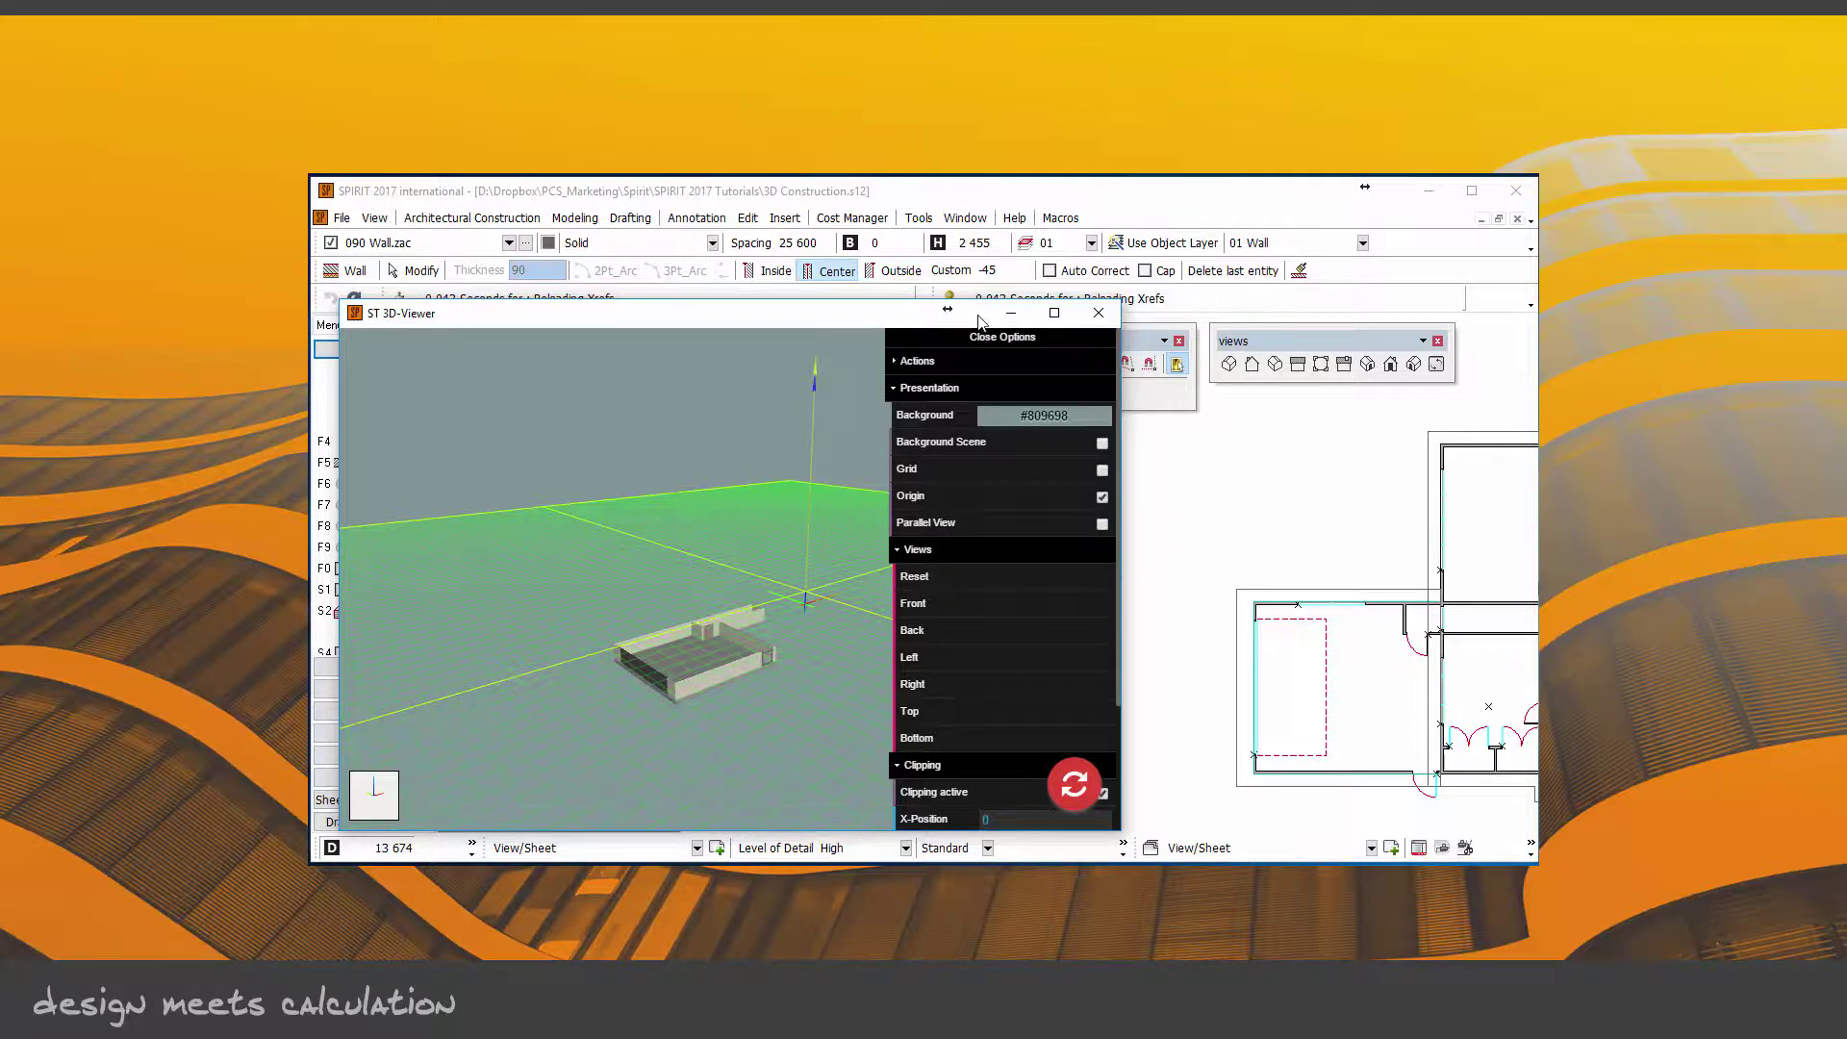
pyautogui.moveTo(985, 314); pyautogui.dragTo(980, 194)
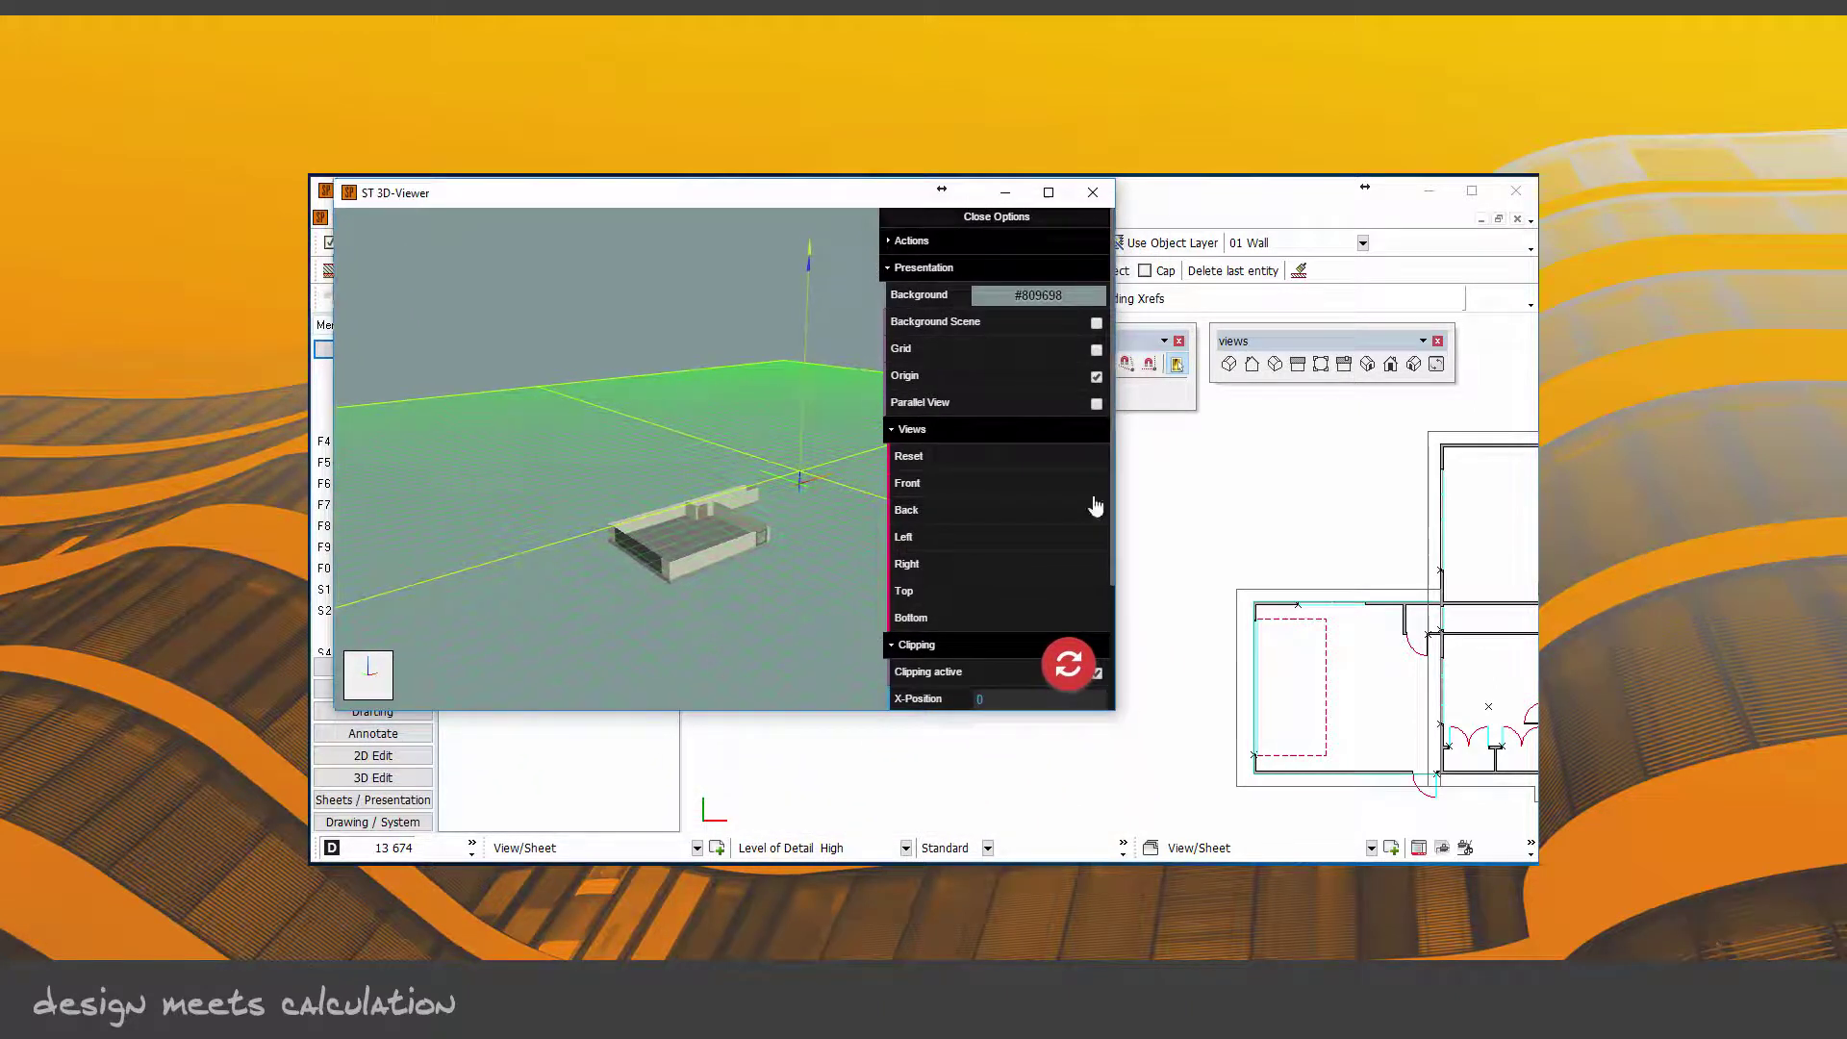
pyautogui.click(1111, 712)
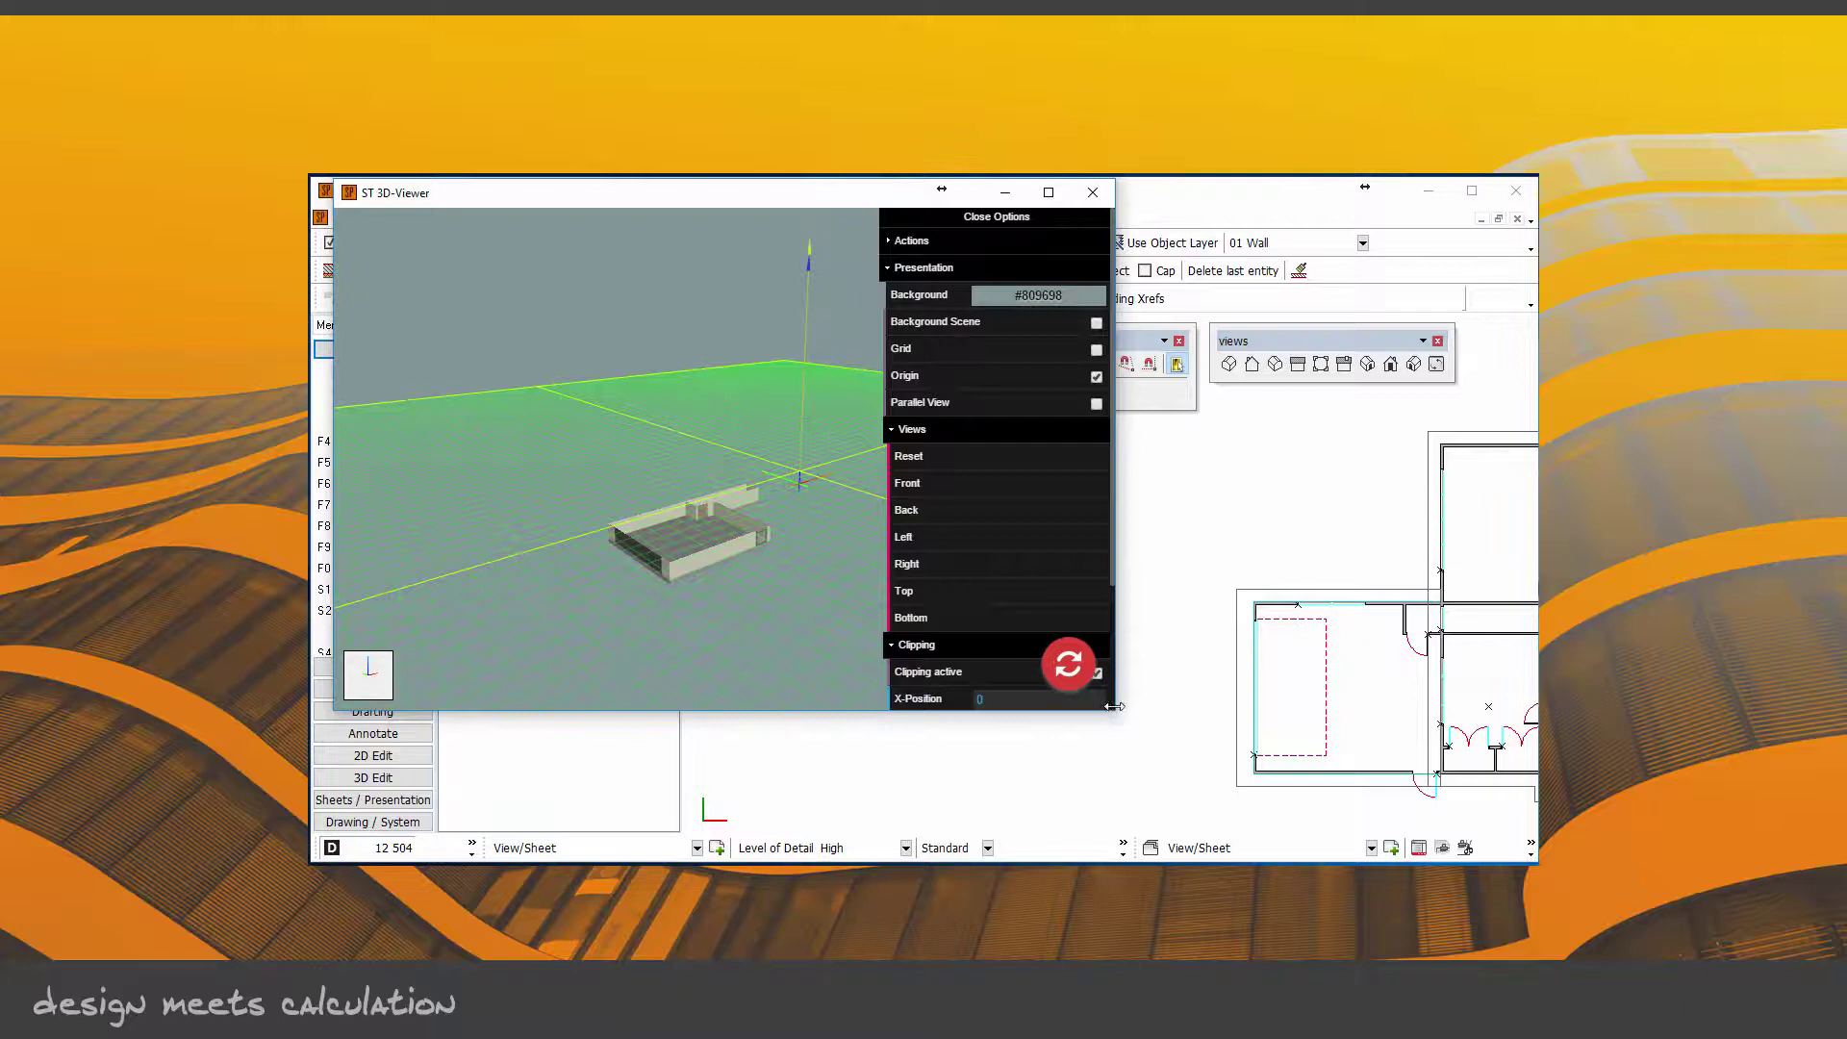
pyautogui.moveTo(1116, 706); pyautogui.dragTo(1274, 710)
pyautogui.click(1032, 712)
pyautogui.moveTo(1031, 711); pyautogui.dragTo(1062, 823)
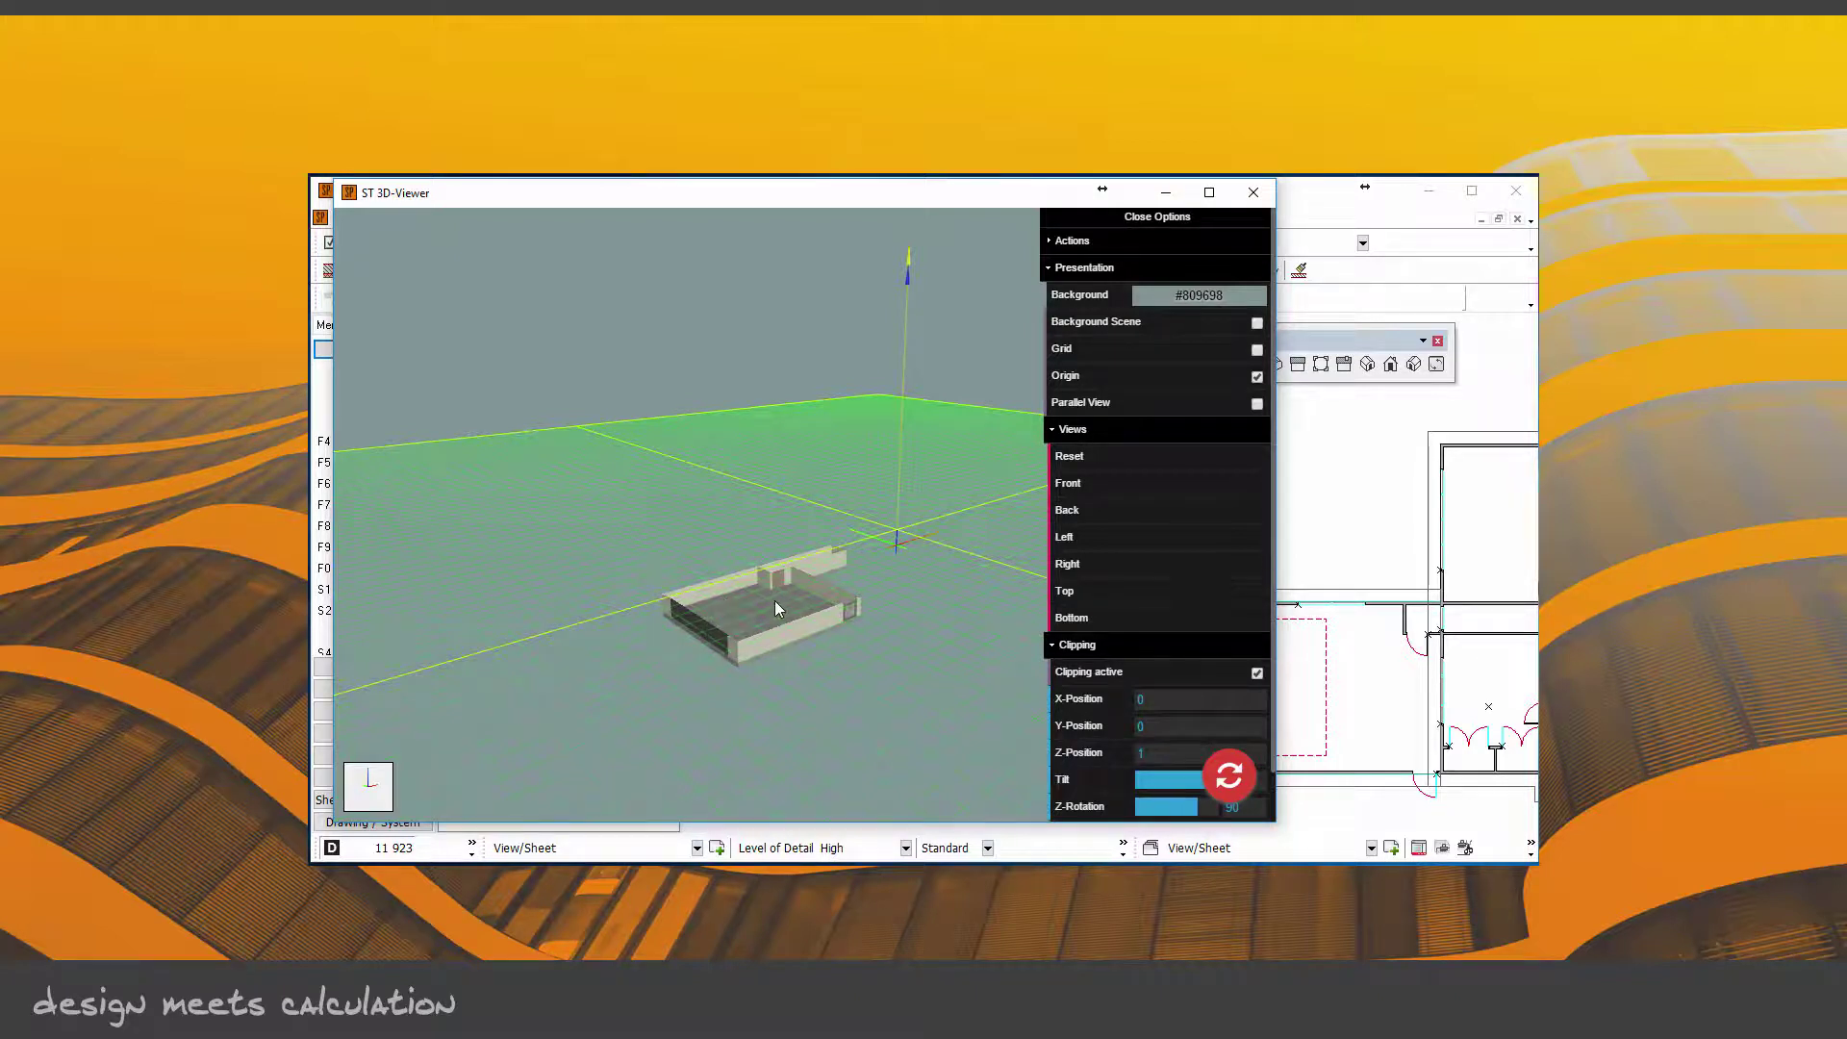
# Step: Try clipping Z-Positions 0.93 and then 3, redrawing the section cut
pyautogui.click(1149, 753)
pyautogui.moveTo(1148, 754); pyautogui.dragTo(1175, 750)
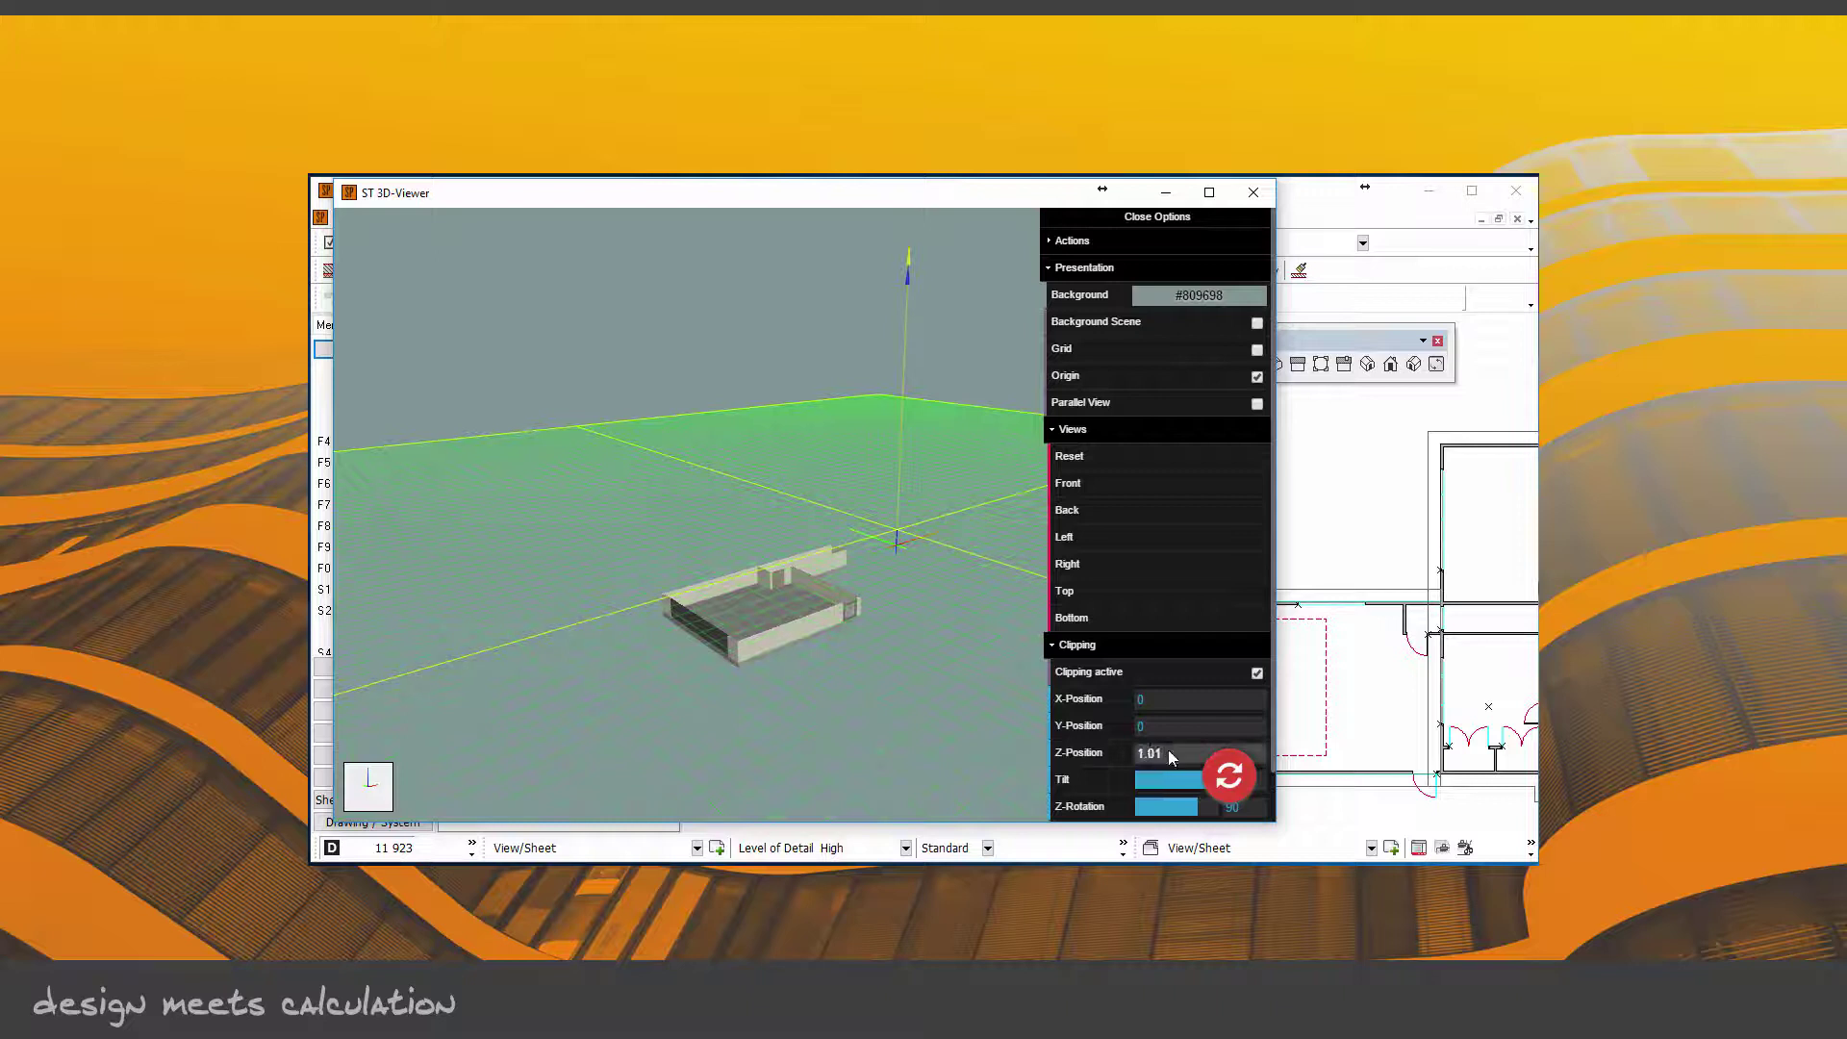
pyautogui.write('0.93')
pyautogui.press('Return')
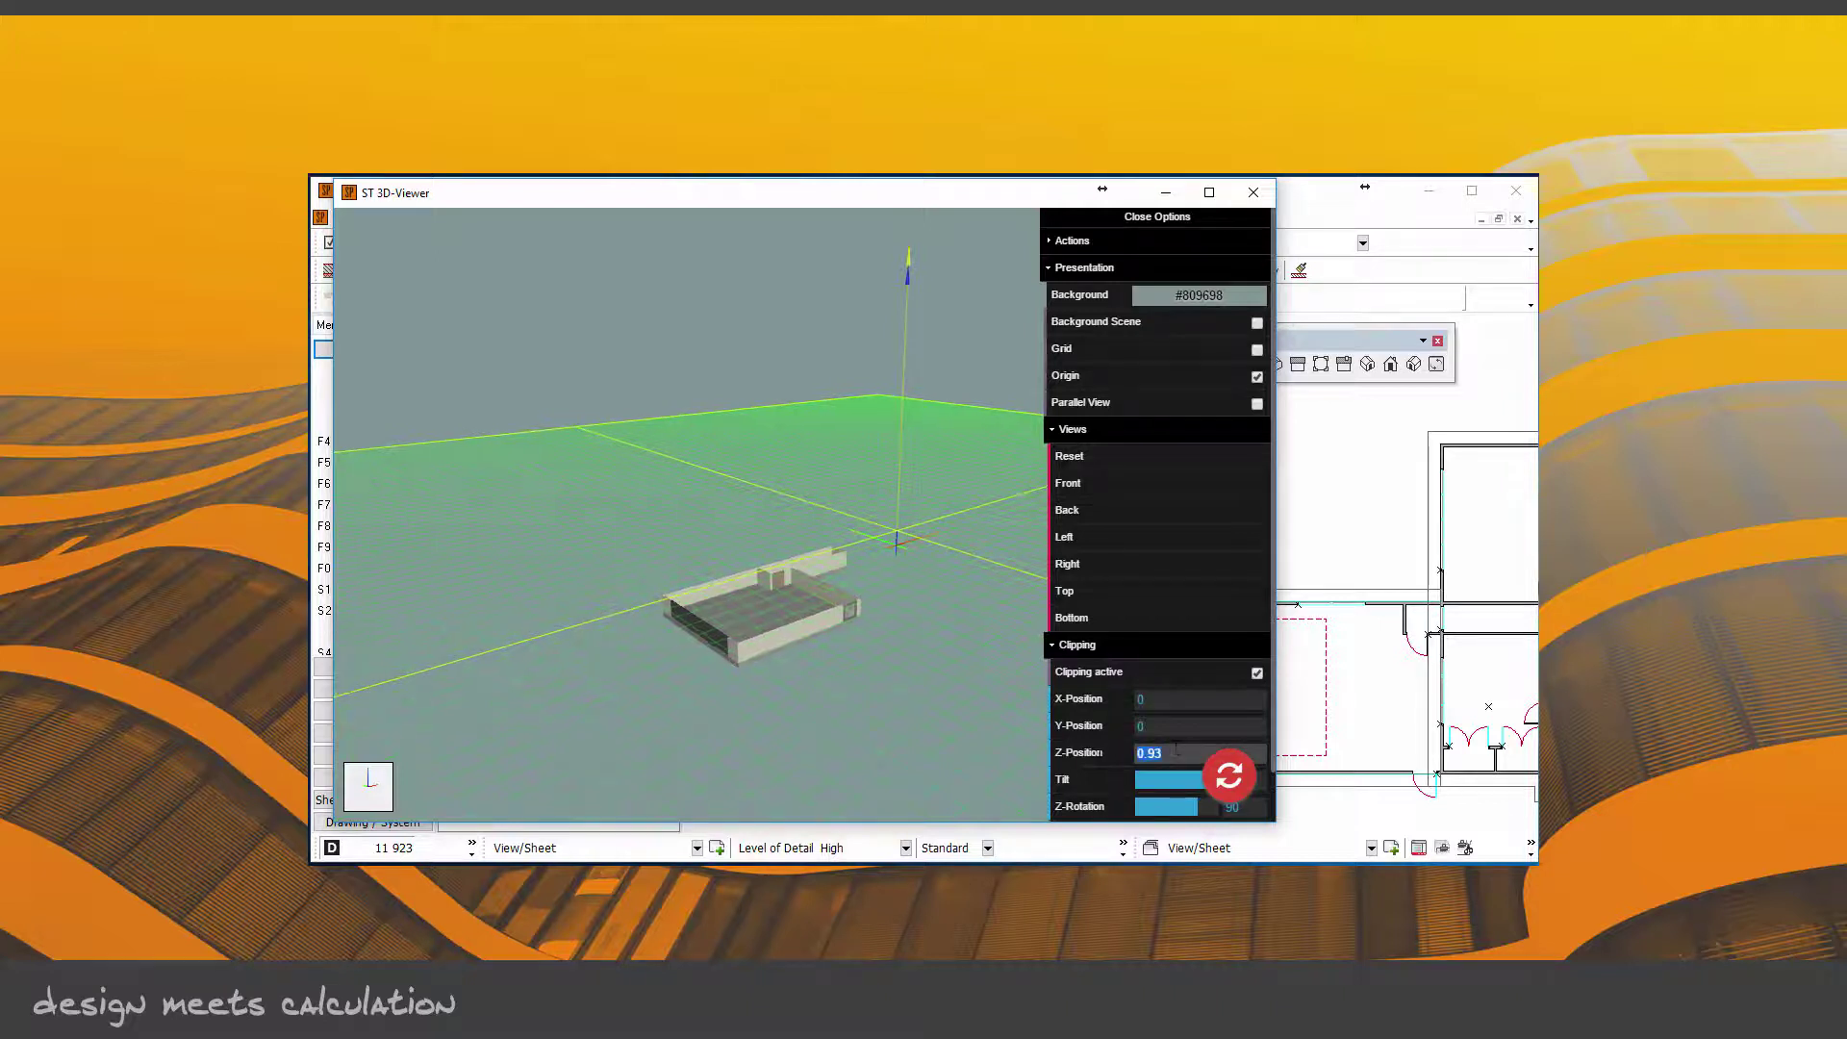
pyautogui.scroll(1, 1176, 750)
pyautogui.click(1231, 780)
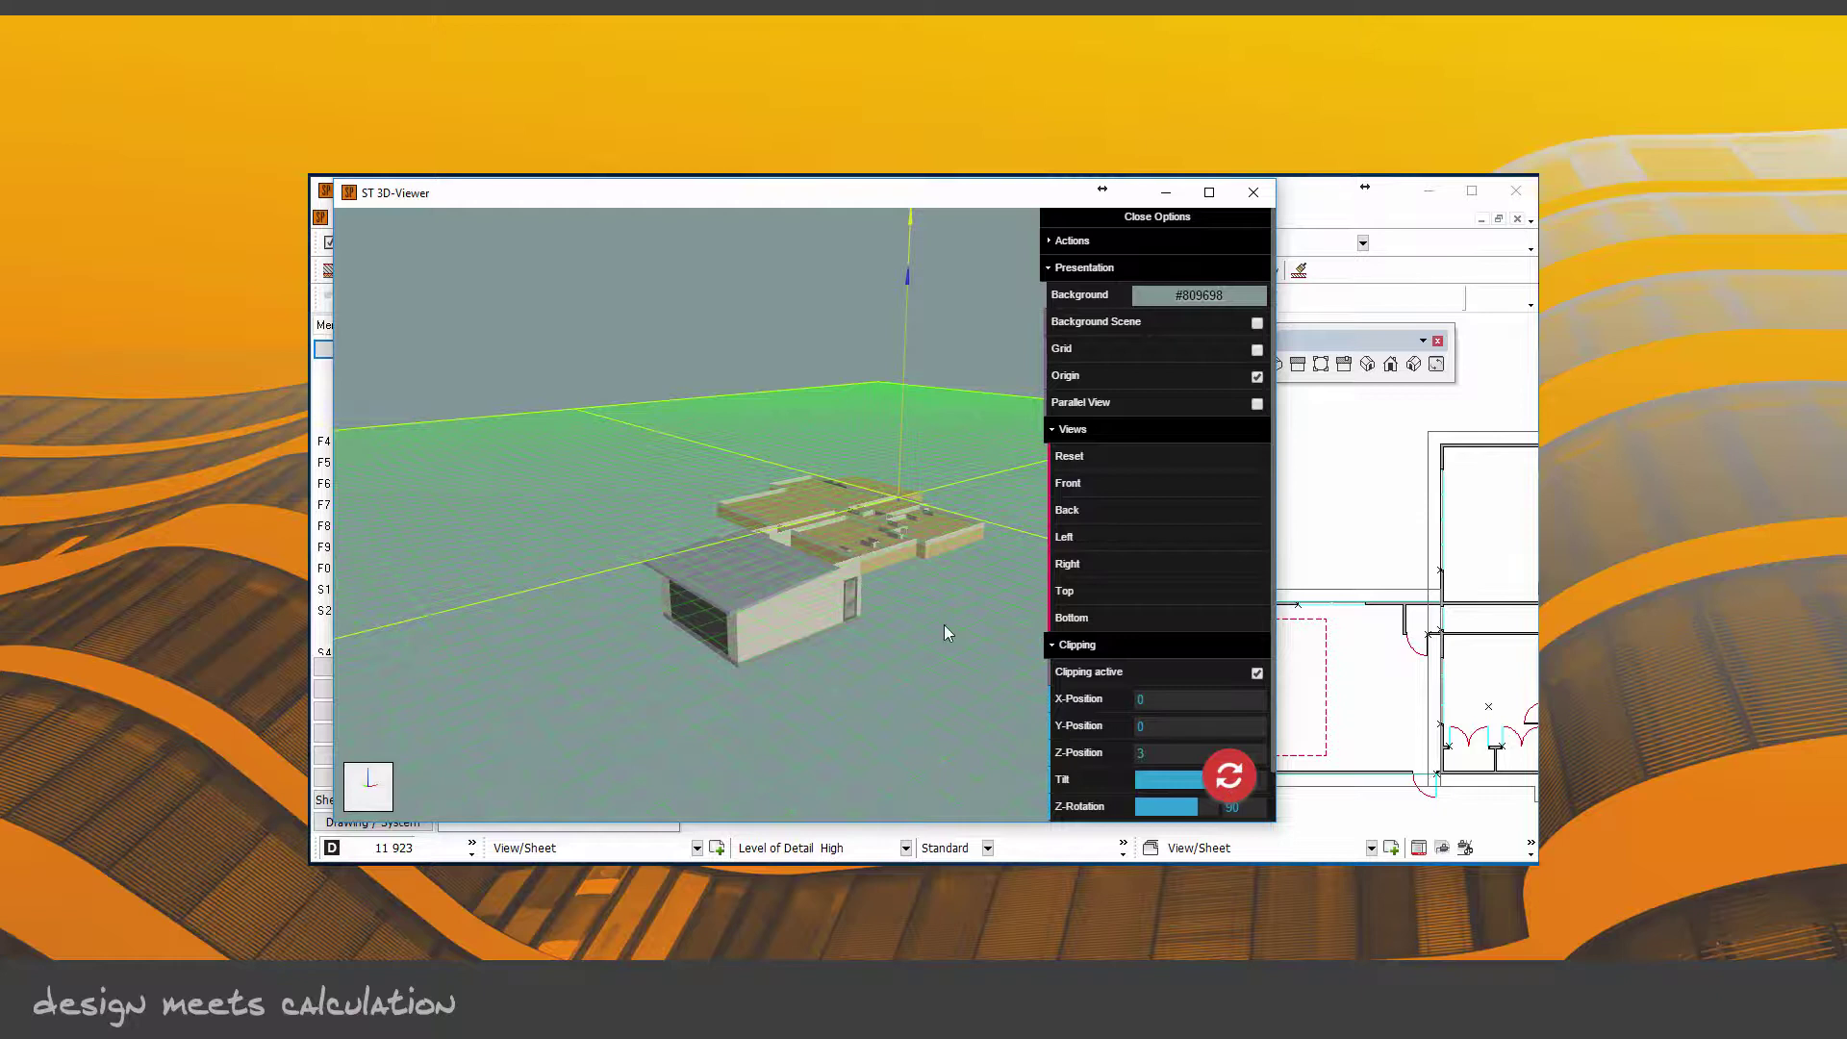
# Step: Set the clipping Z-Position to 4 and refresh the cut
pyautogui.doubleClick(1148, 751)
pyautogui.write('4')
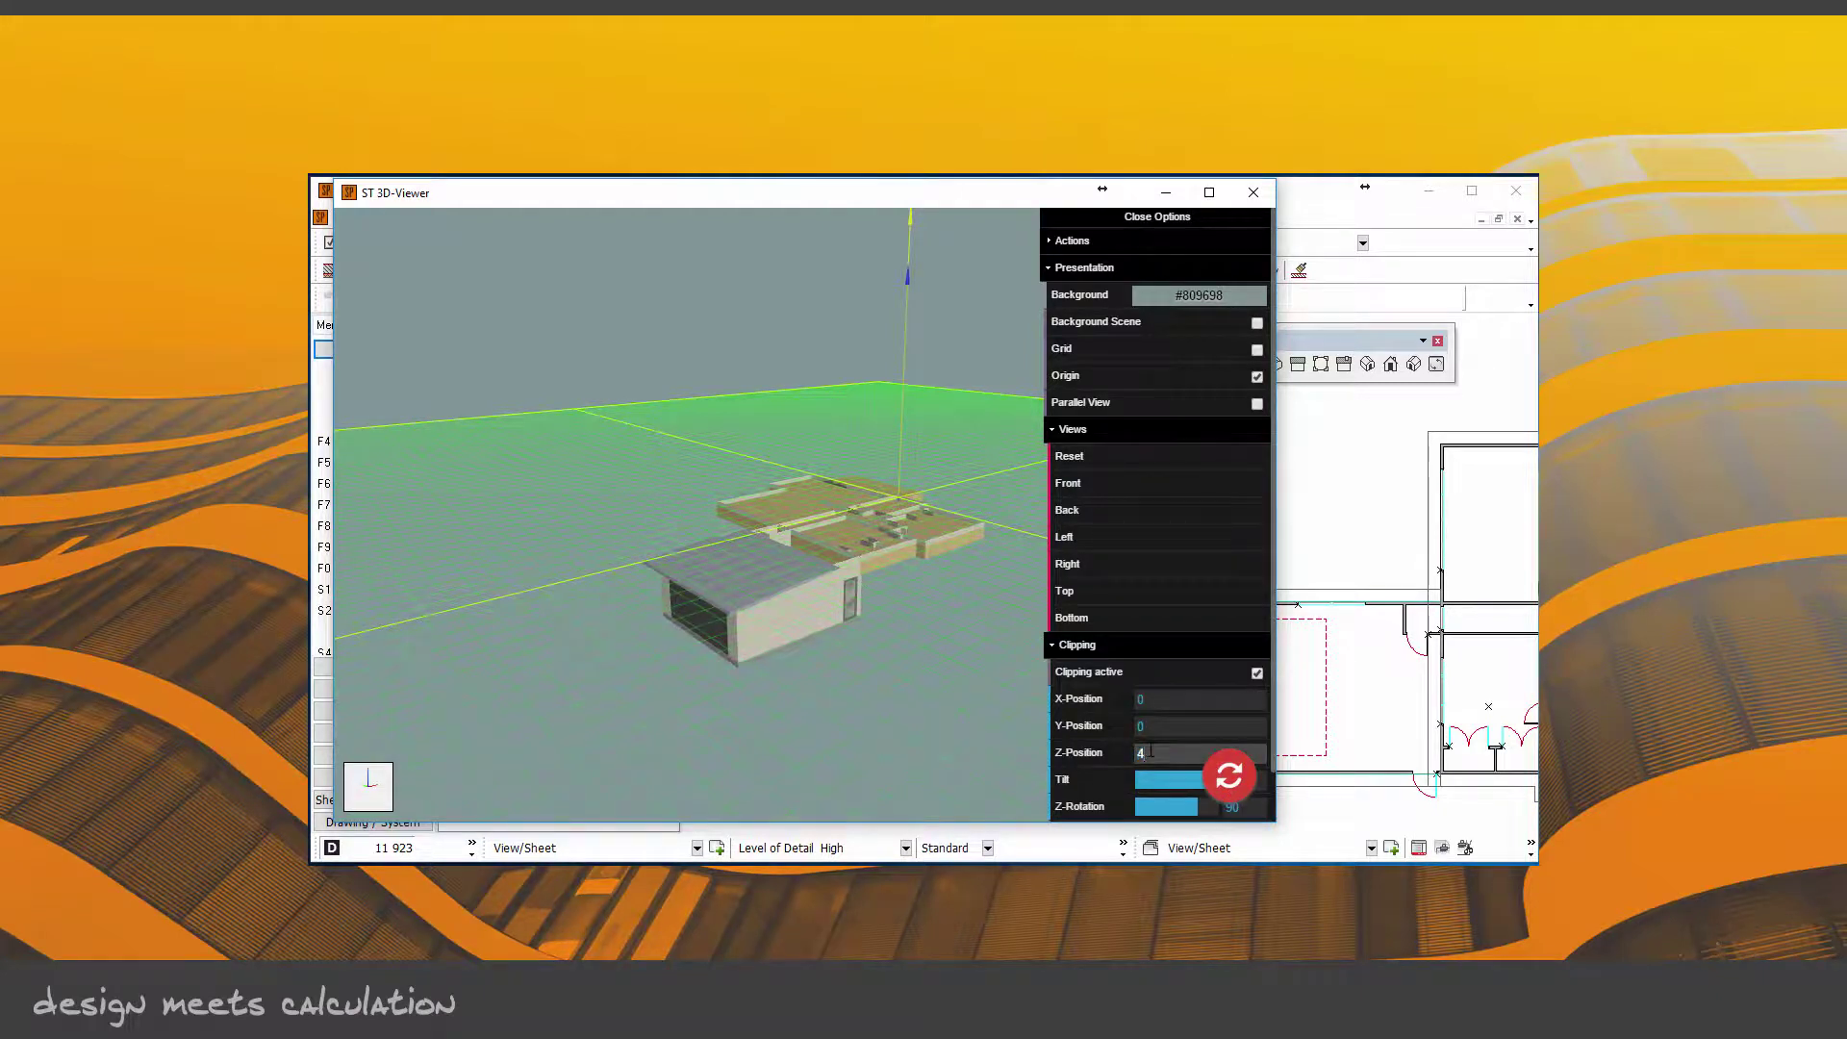
pyautogui.click(1229, 775)
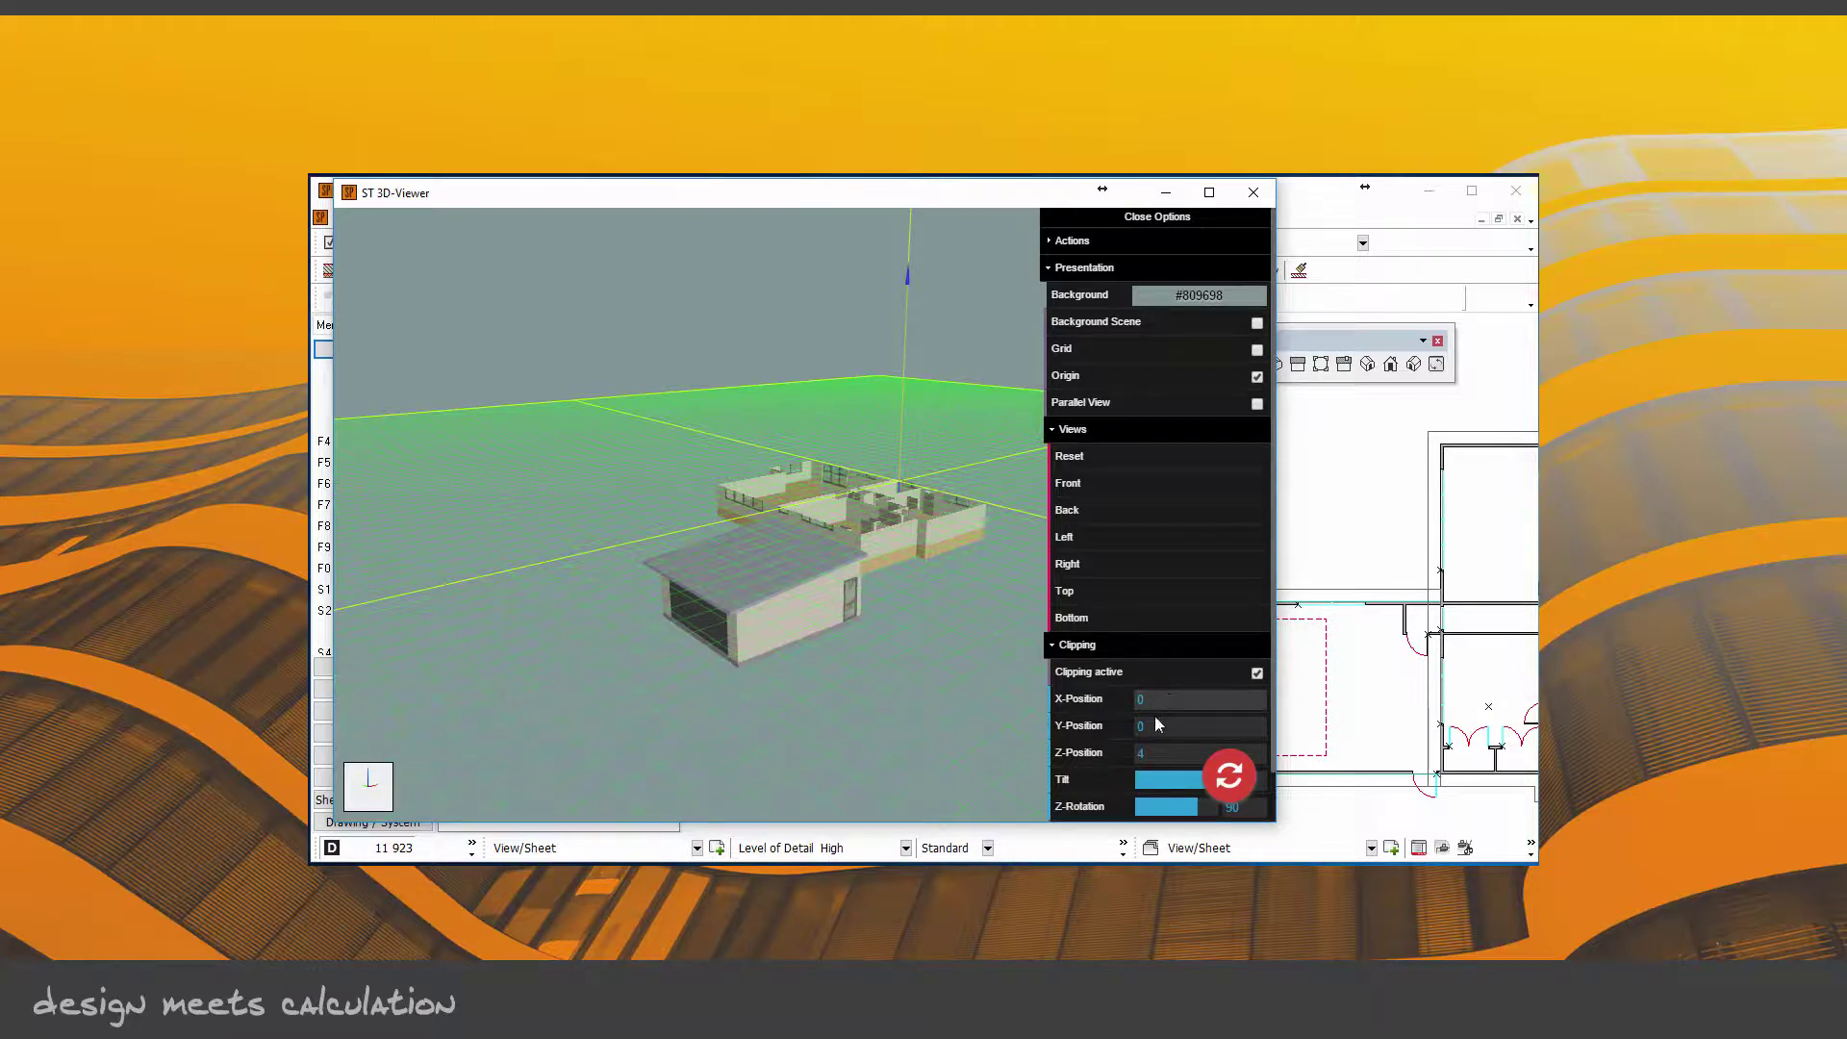
# Step: Hide the green clipping help plane and turn the house to a new angle
pyautogui.scroll(-1, 1125, 737)
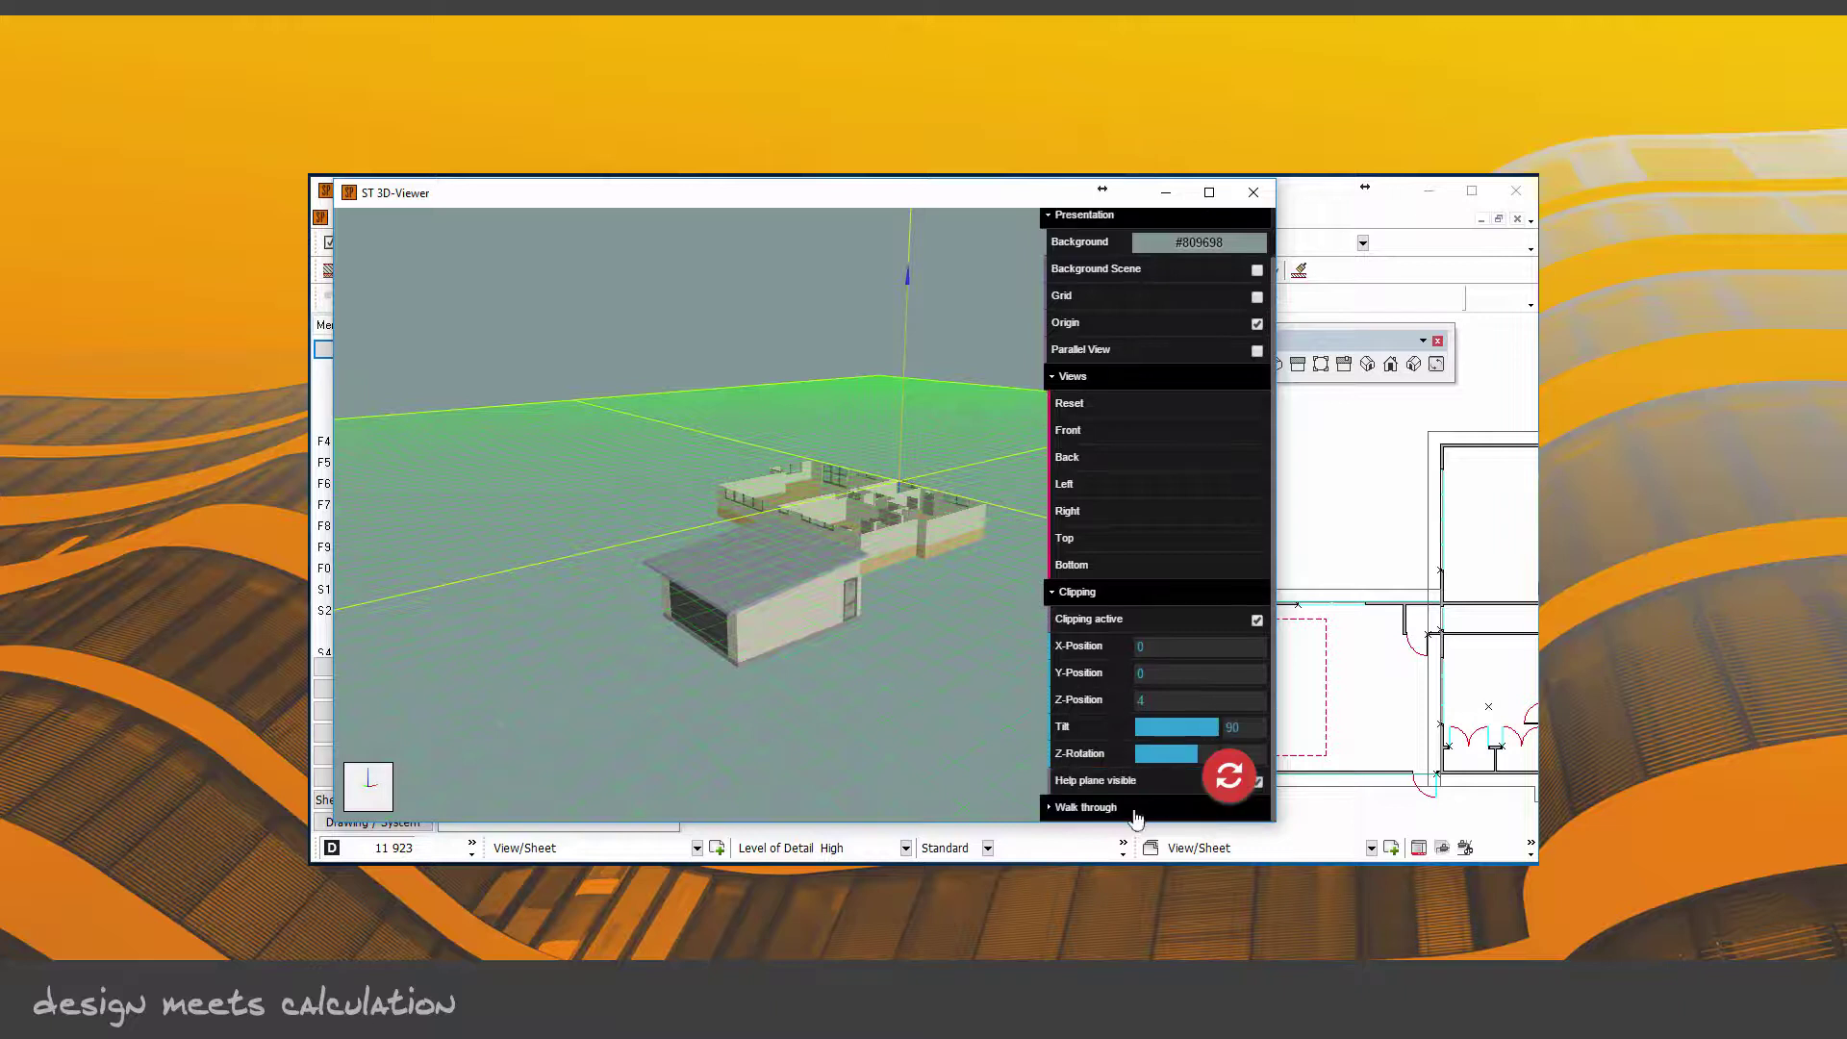
pyautogui.click(1279, 791)
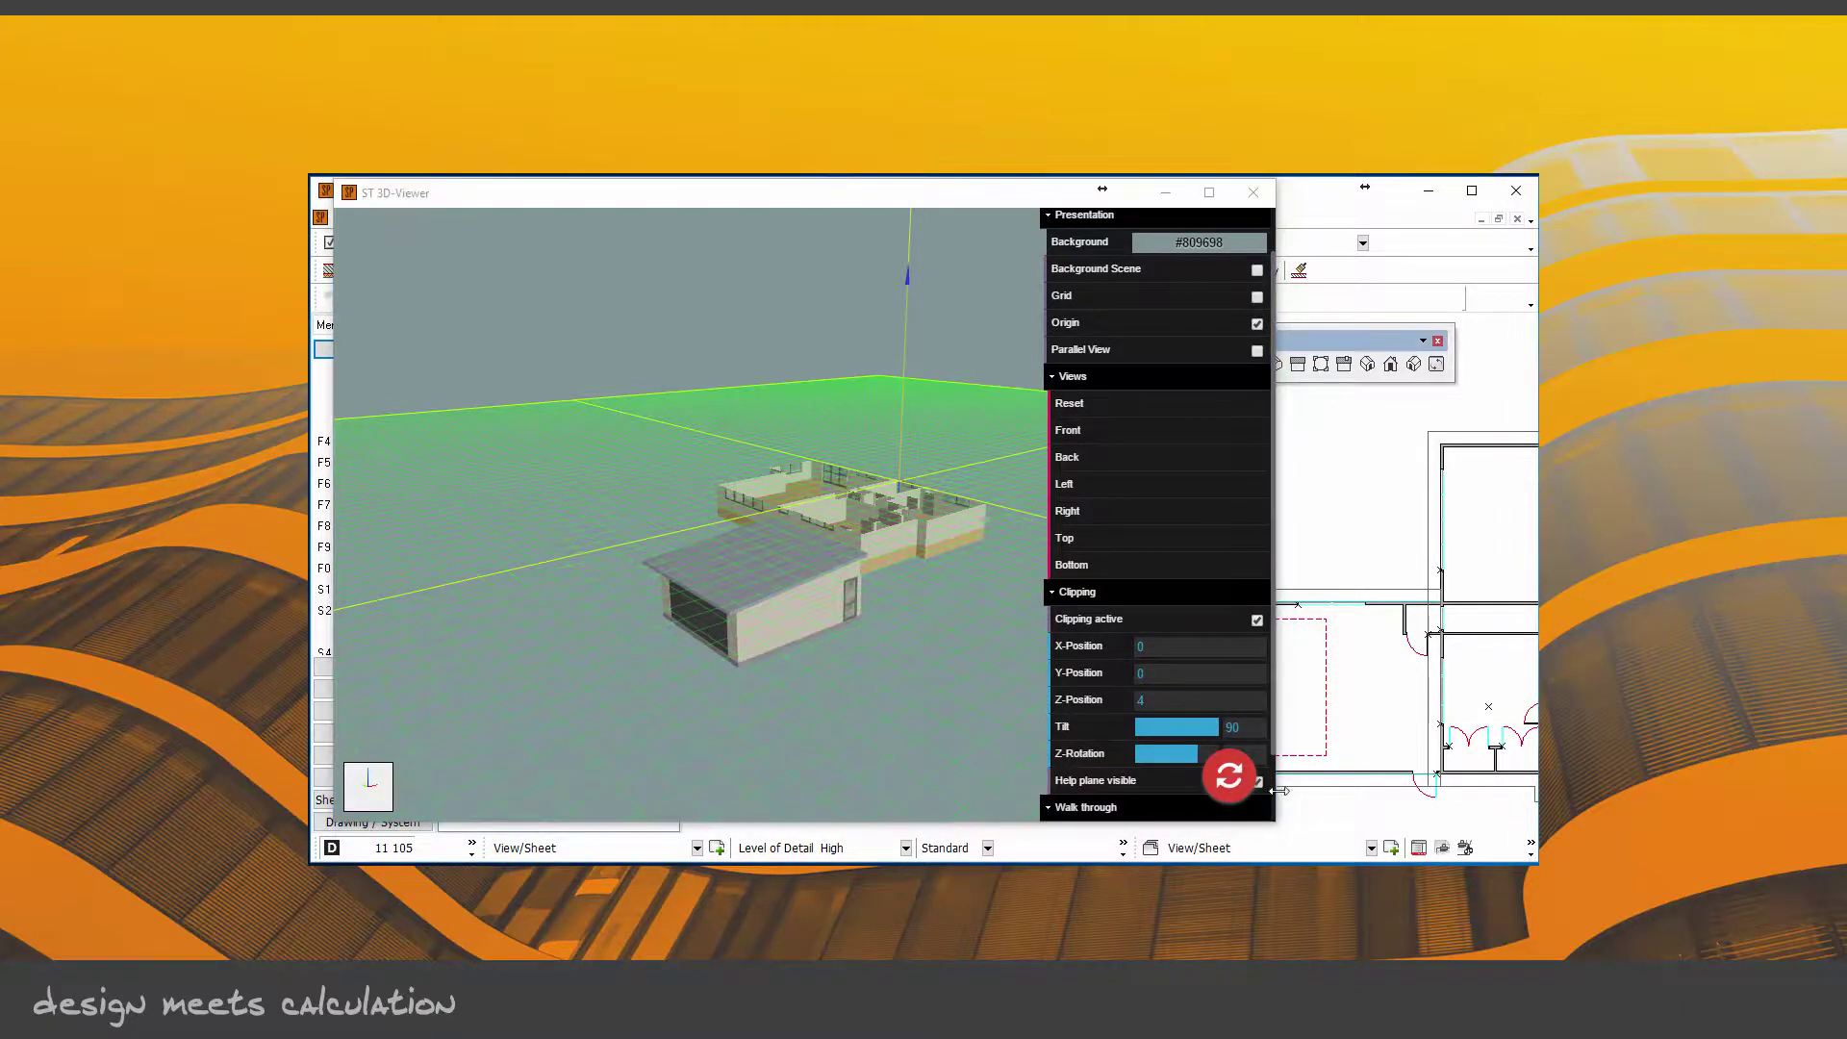
pyautogui.click(1216, 775)
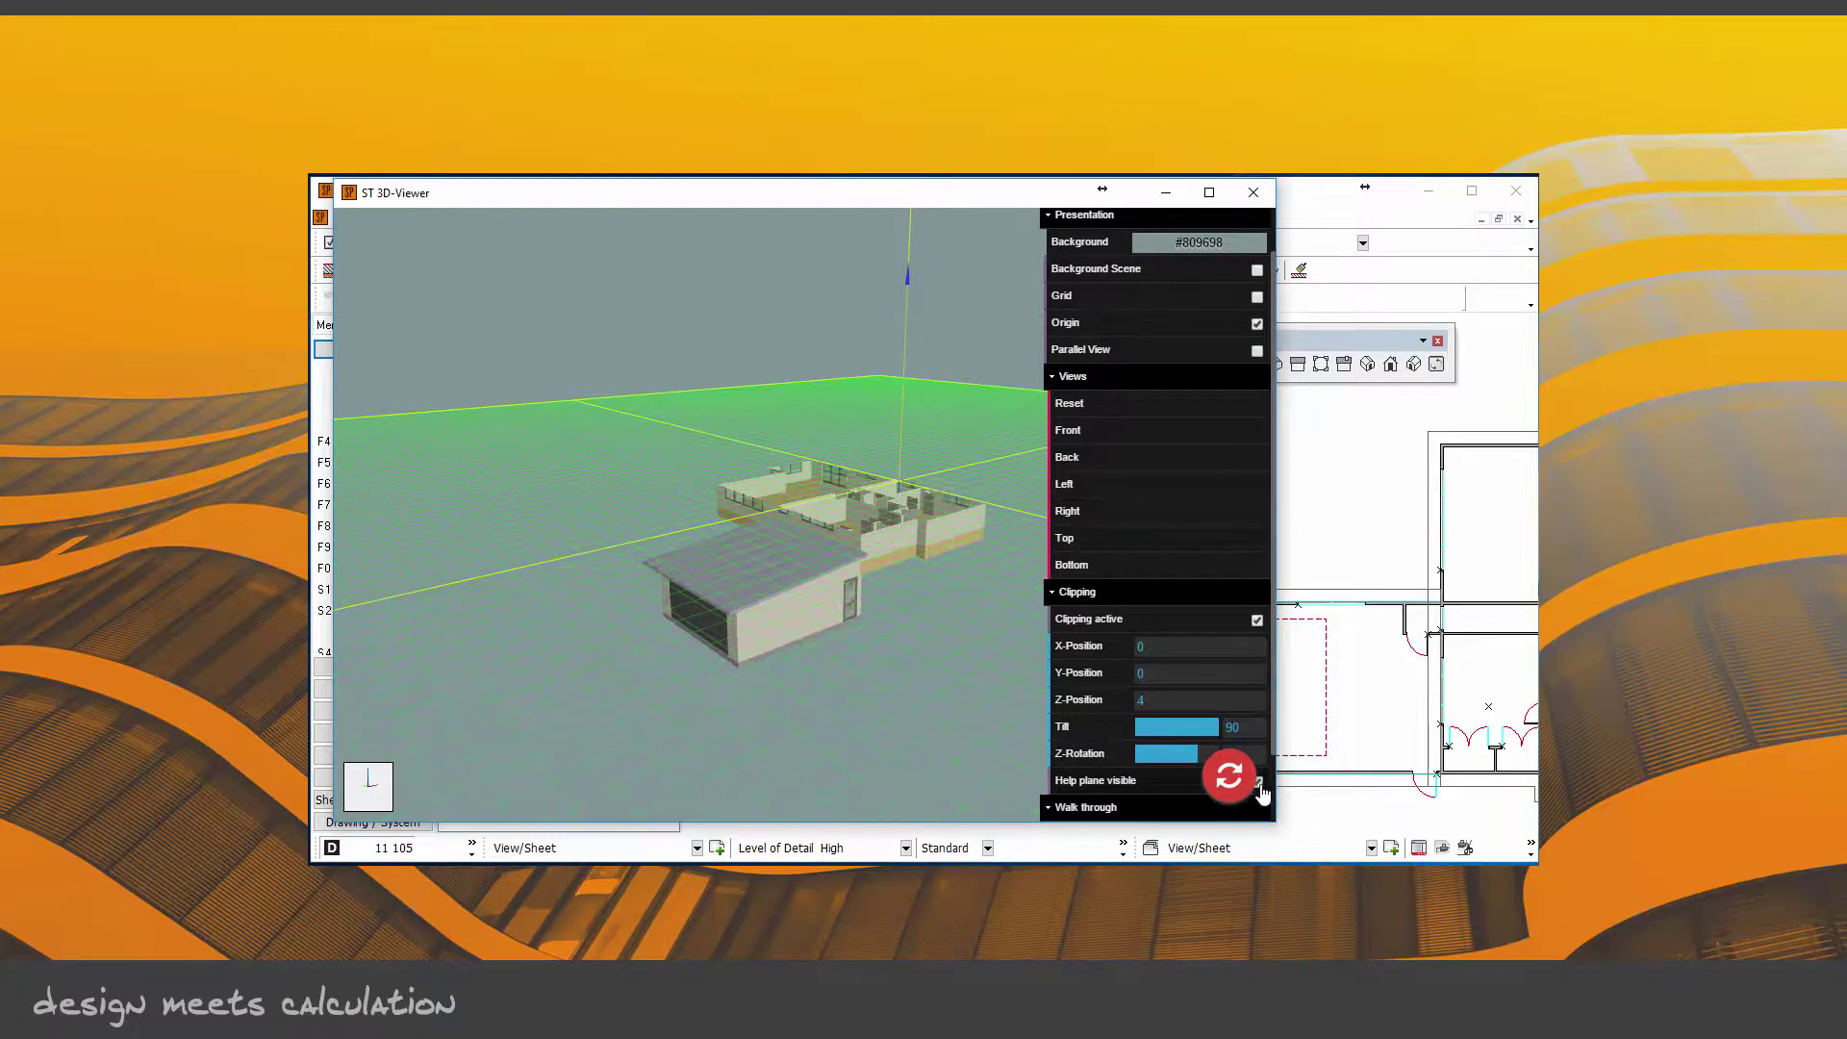
pyautogui.click(1259, 783)
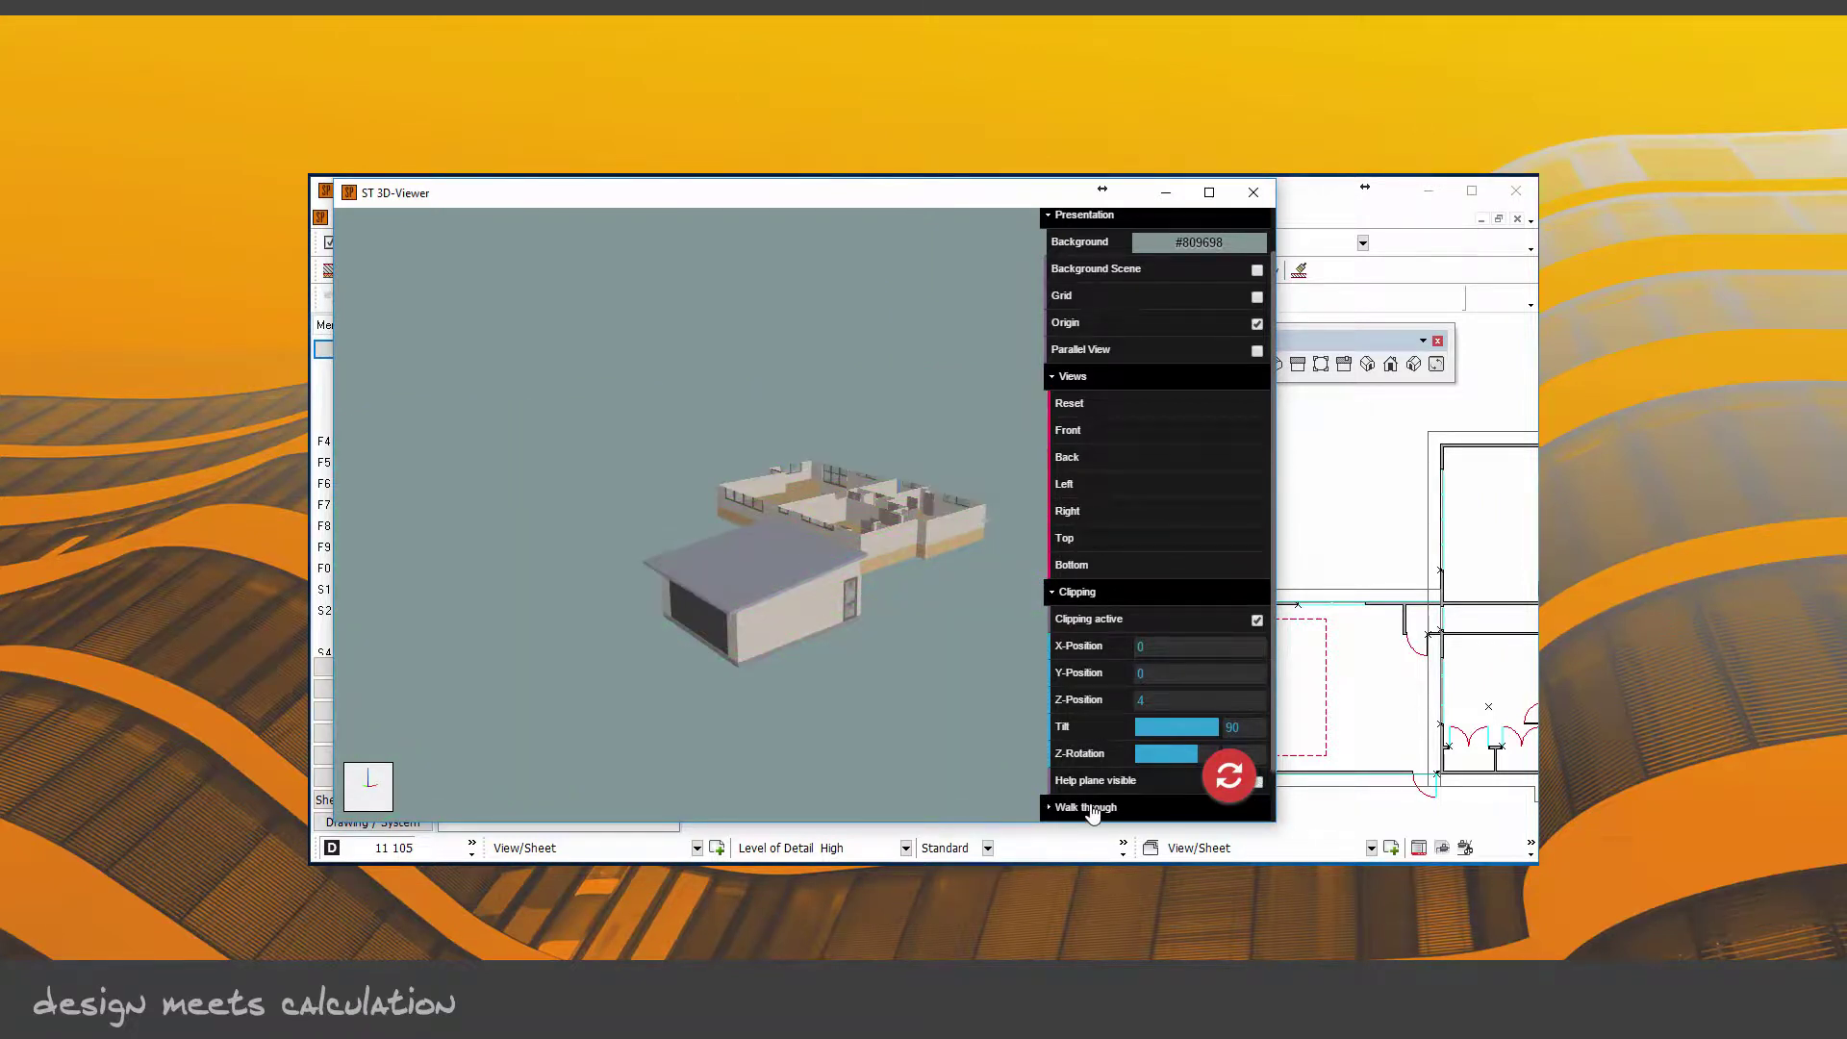
pyautogui.moveTo(966, 721); pyautogui.dragTo(939, 664)
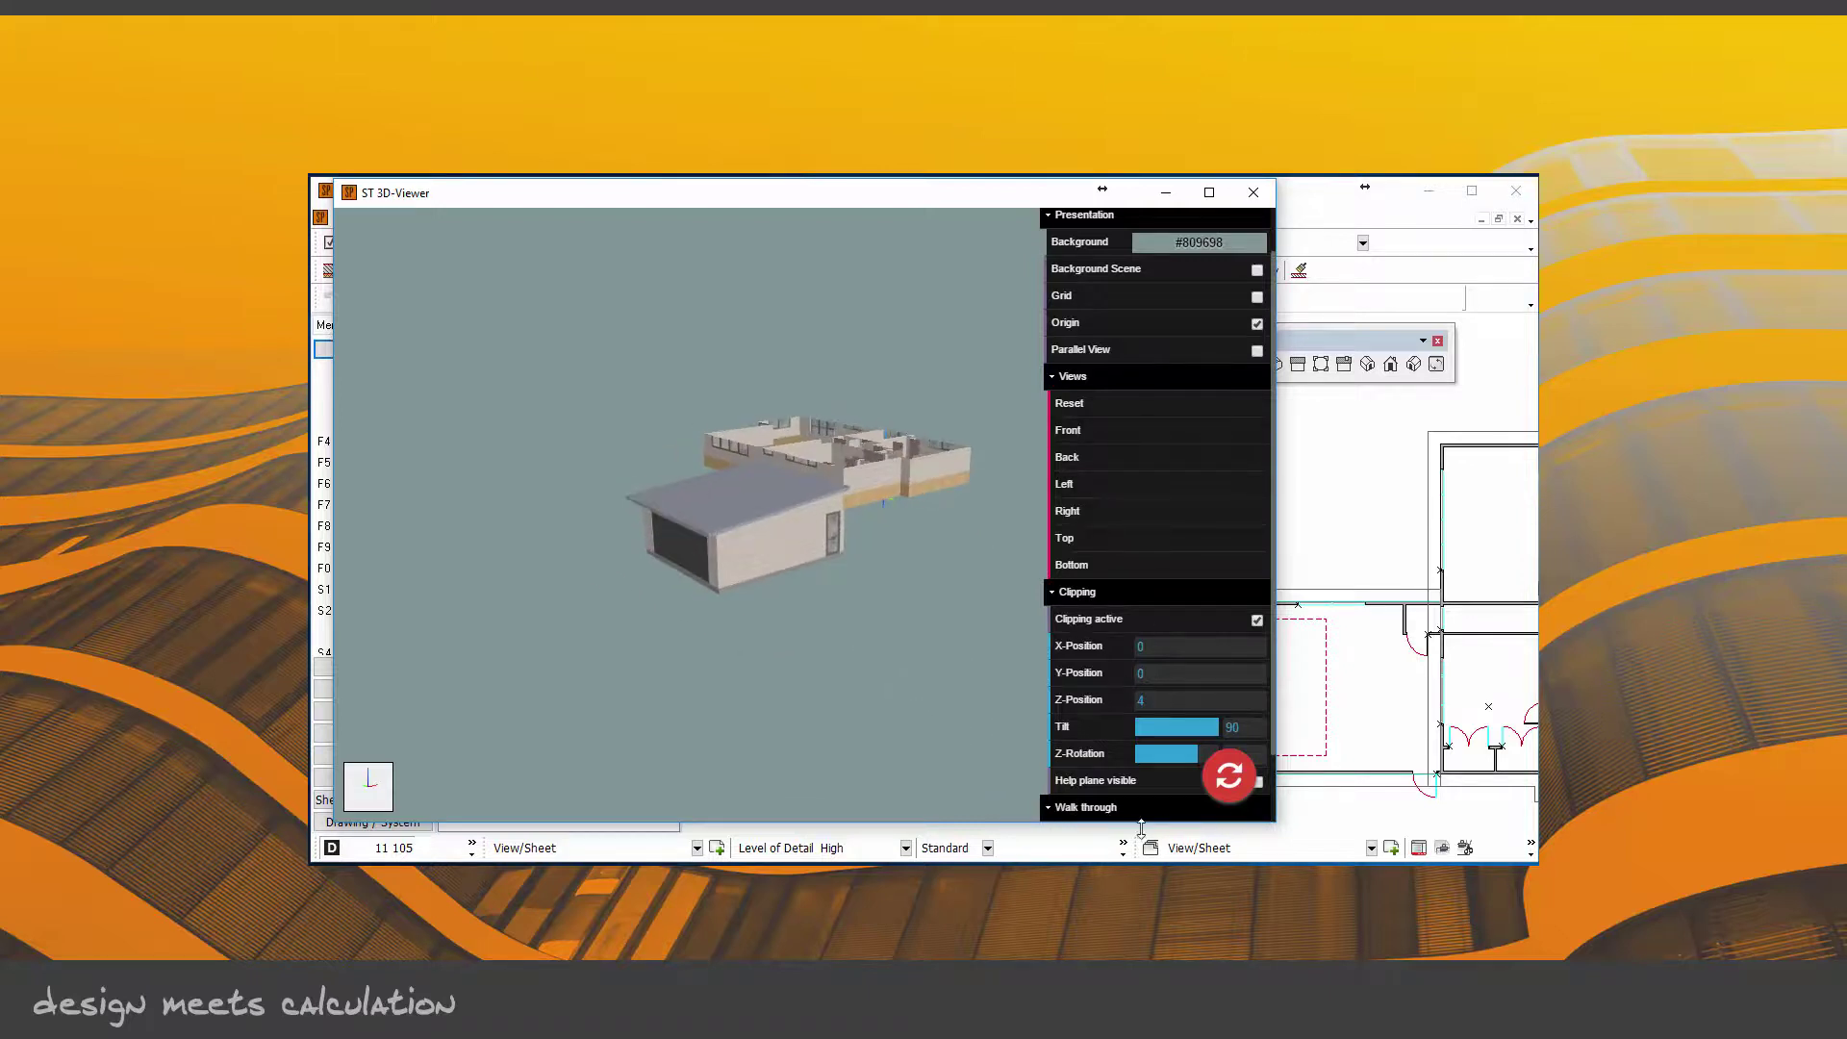
# Step: Maximize the 3D viewer and extend it down over the bottom tabs
pyautogui.moveTo(1143, 822); pyautogui.dragTo(1143, 866)
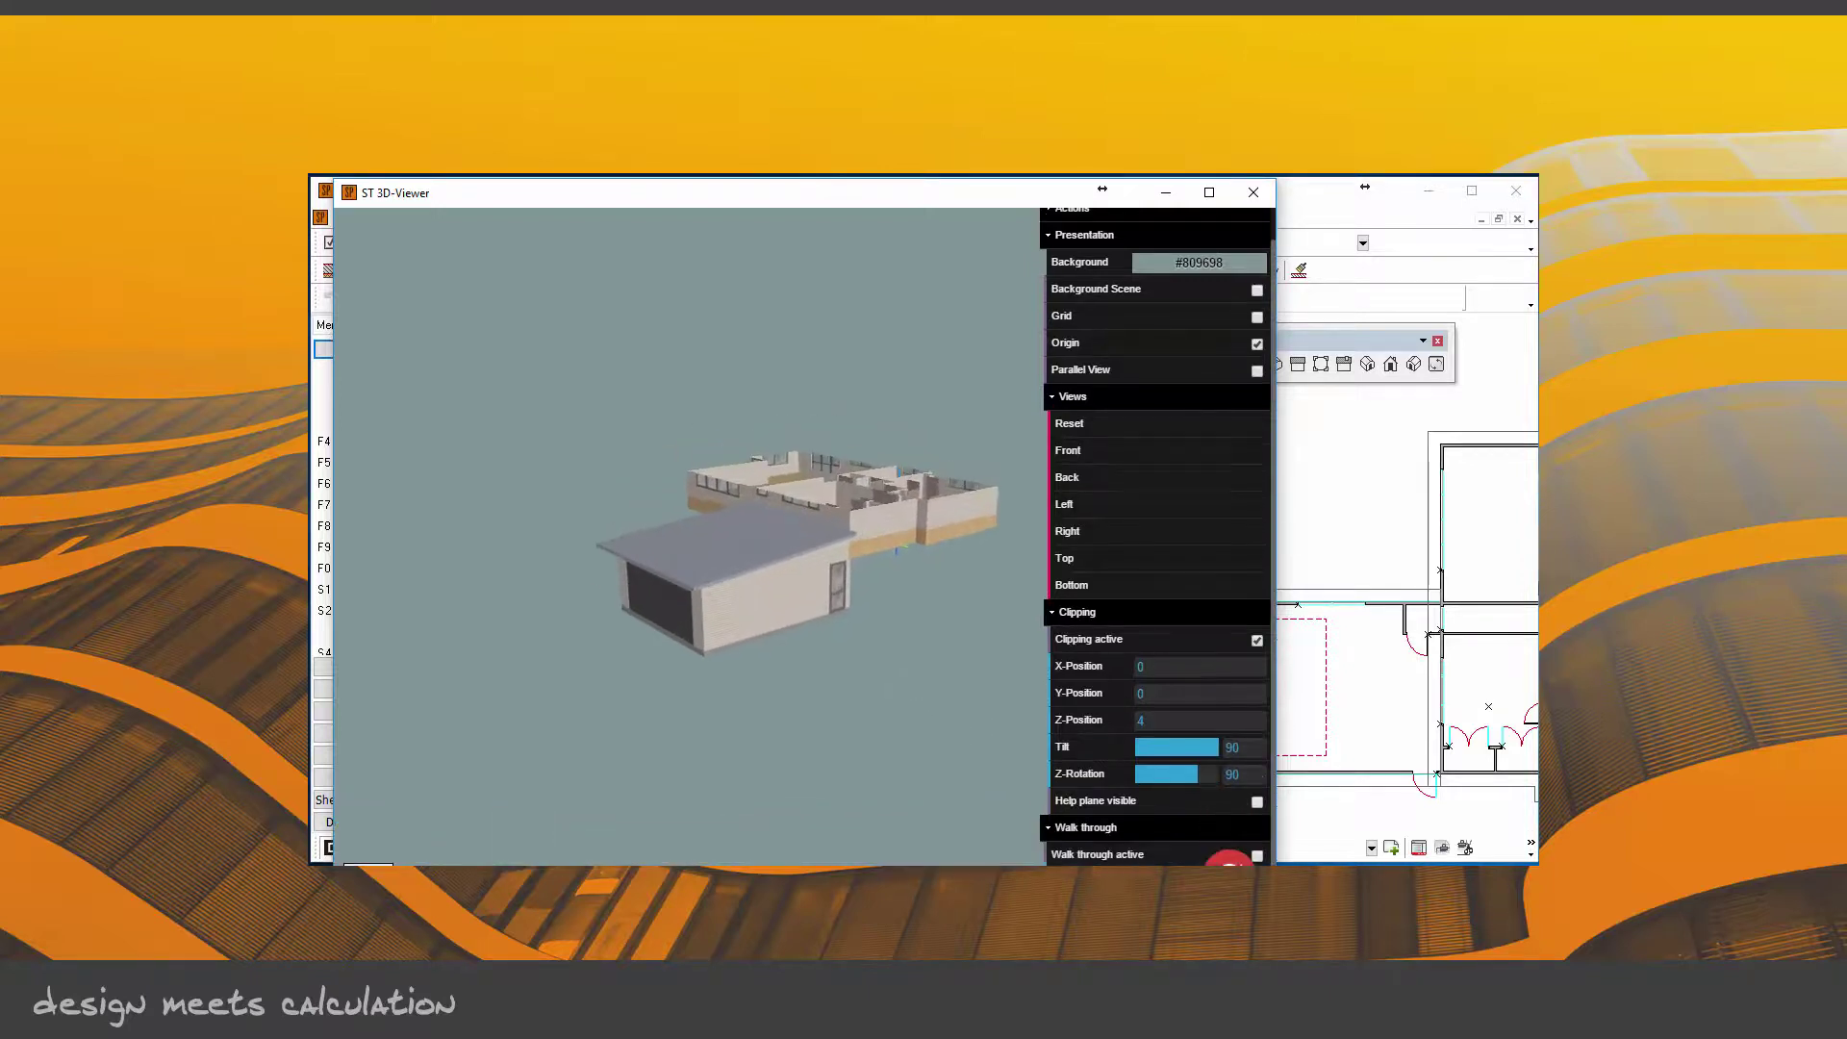
pyautogui.doubleClick(949, 197)
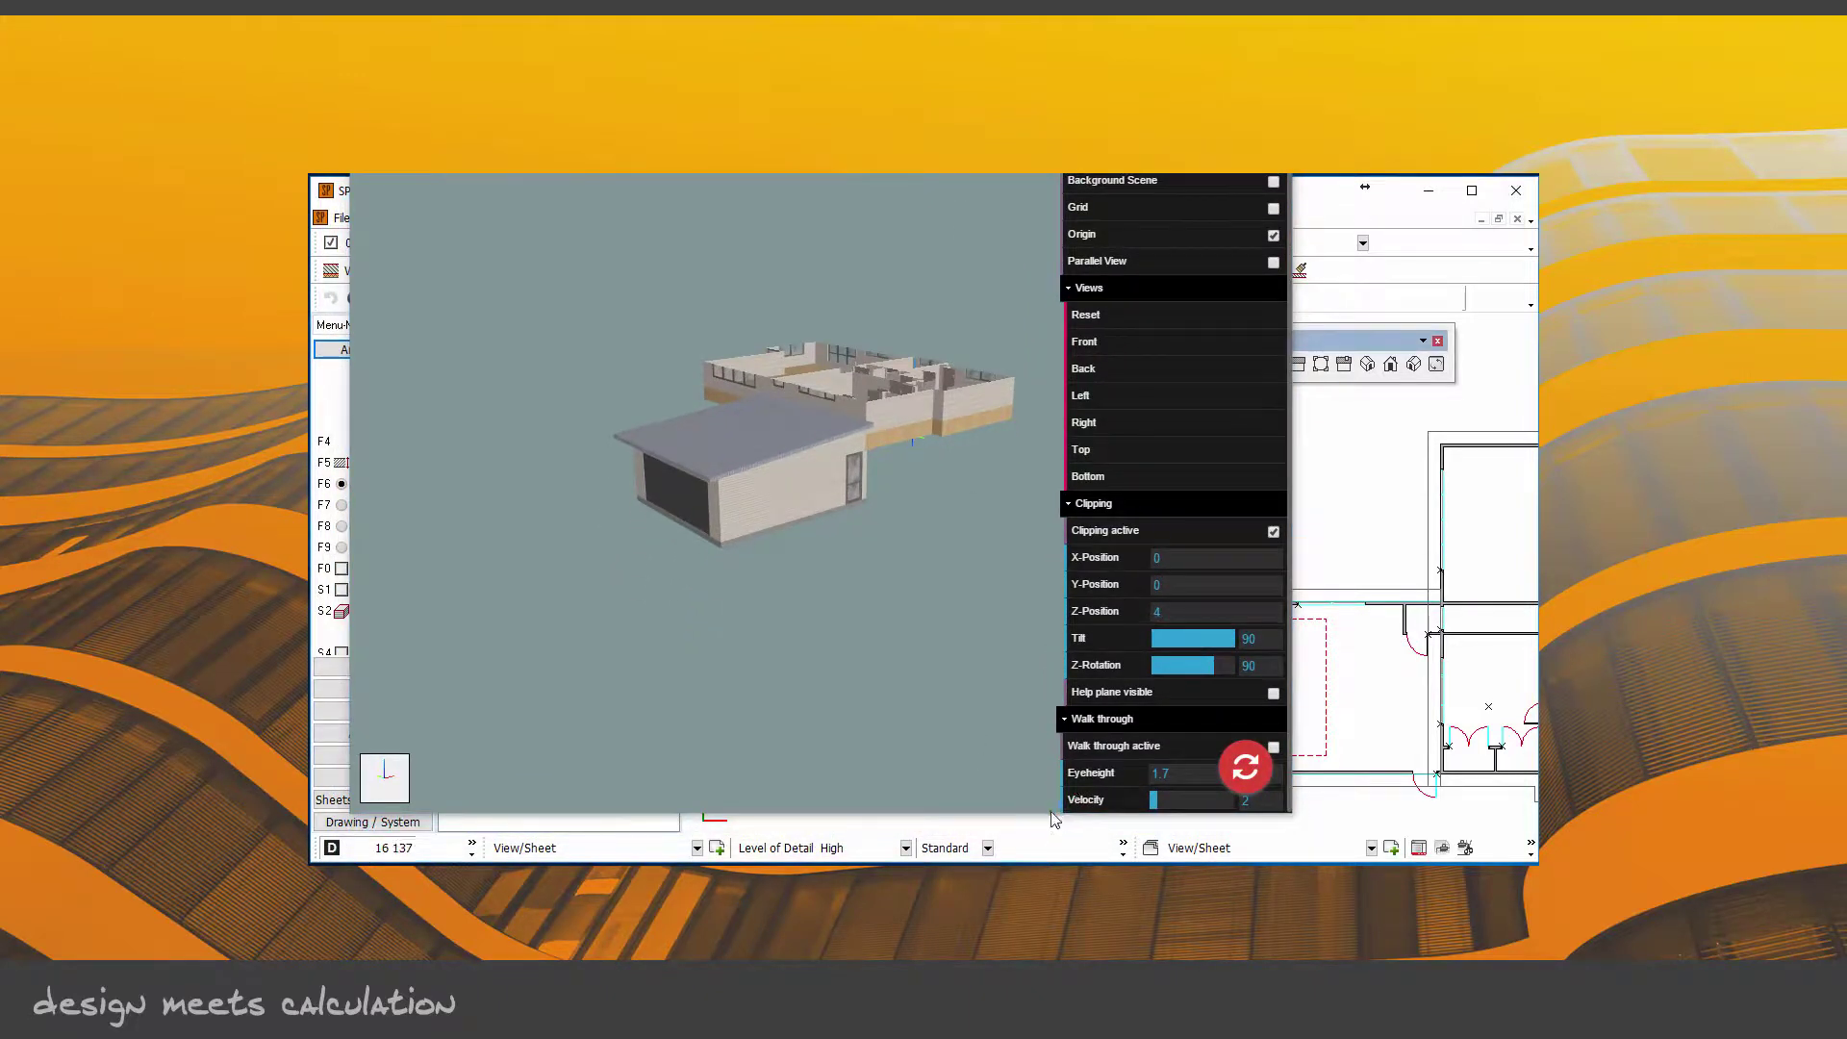
pyautogui.moveTo(1049, 816); pyautogui.dragTo(1052, 846)
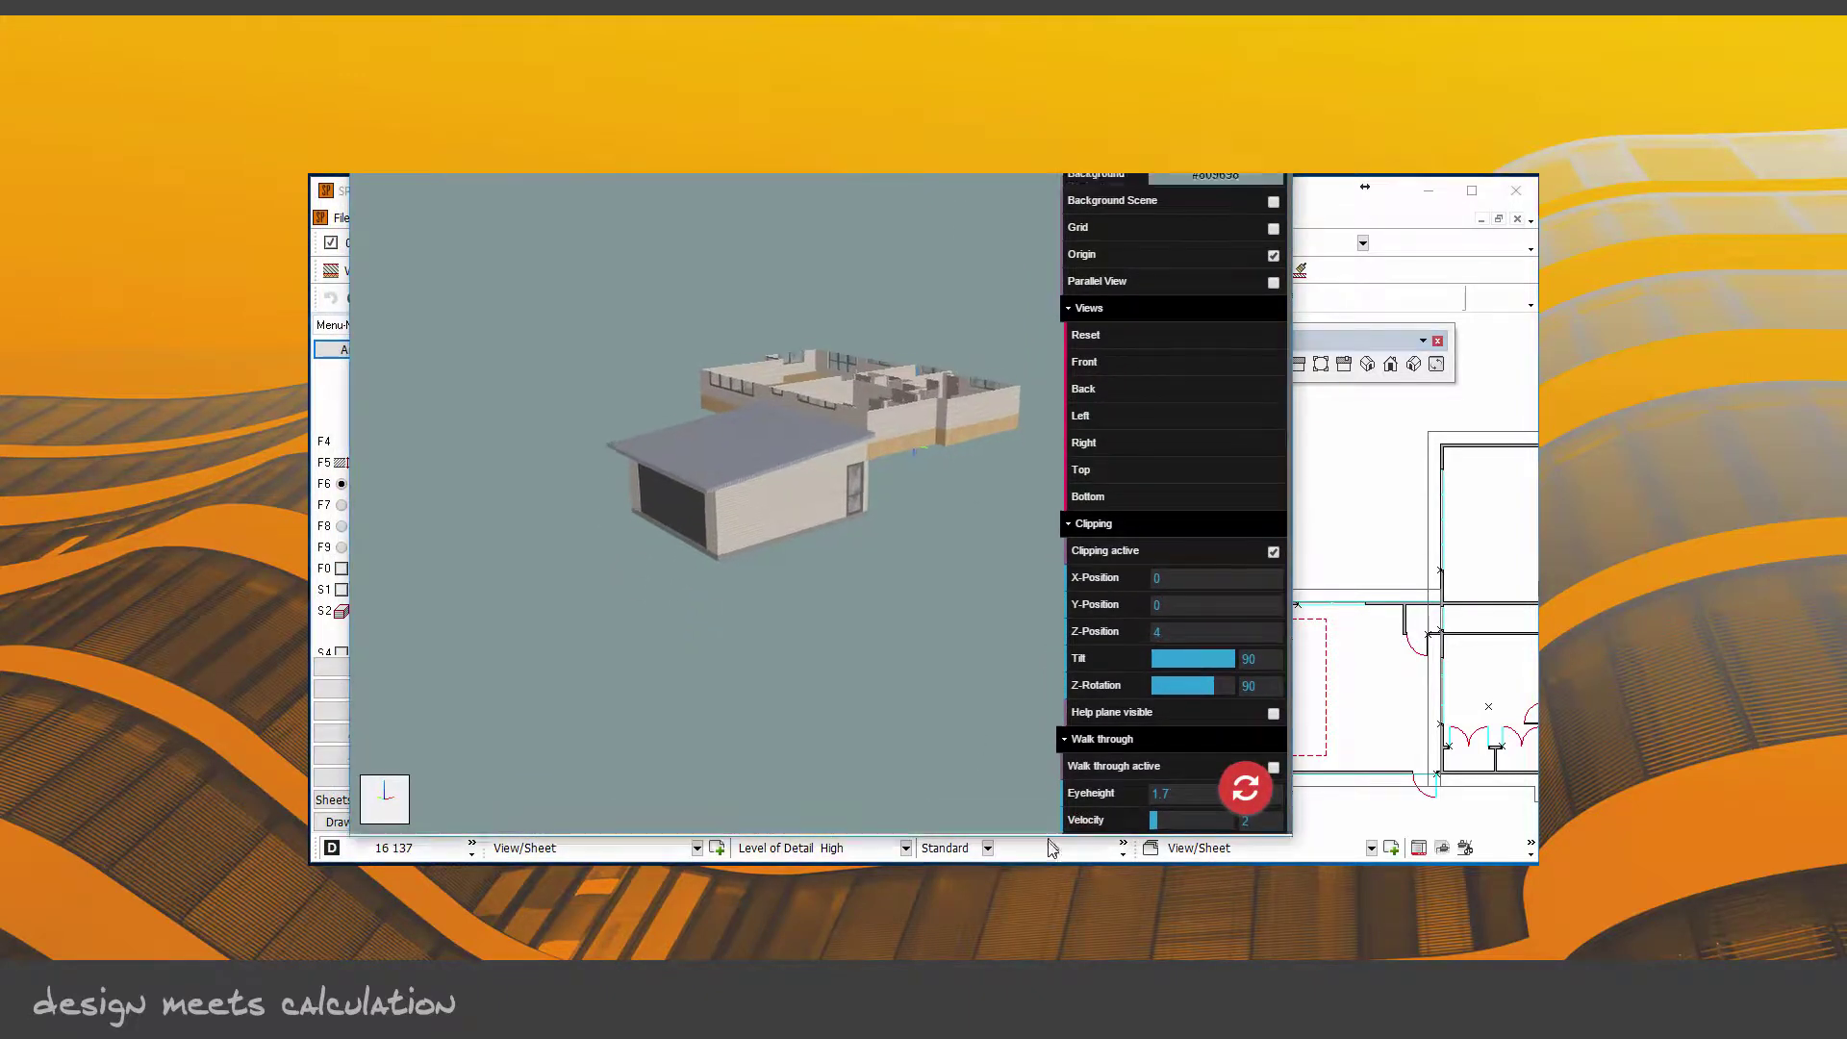
# Step: Enable walk-through, drop the walker beside the garage, and look toward the garage wall
pyautogui.click(1276, 781)
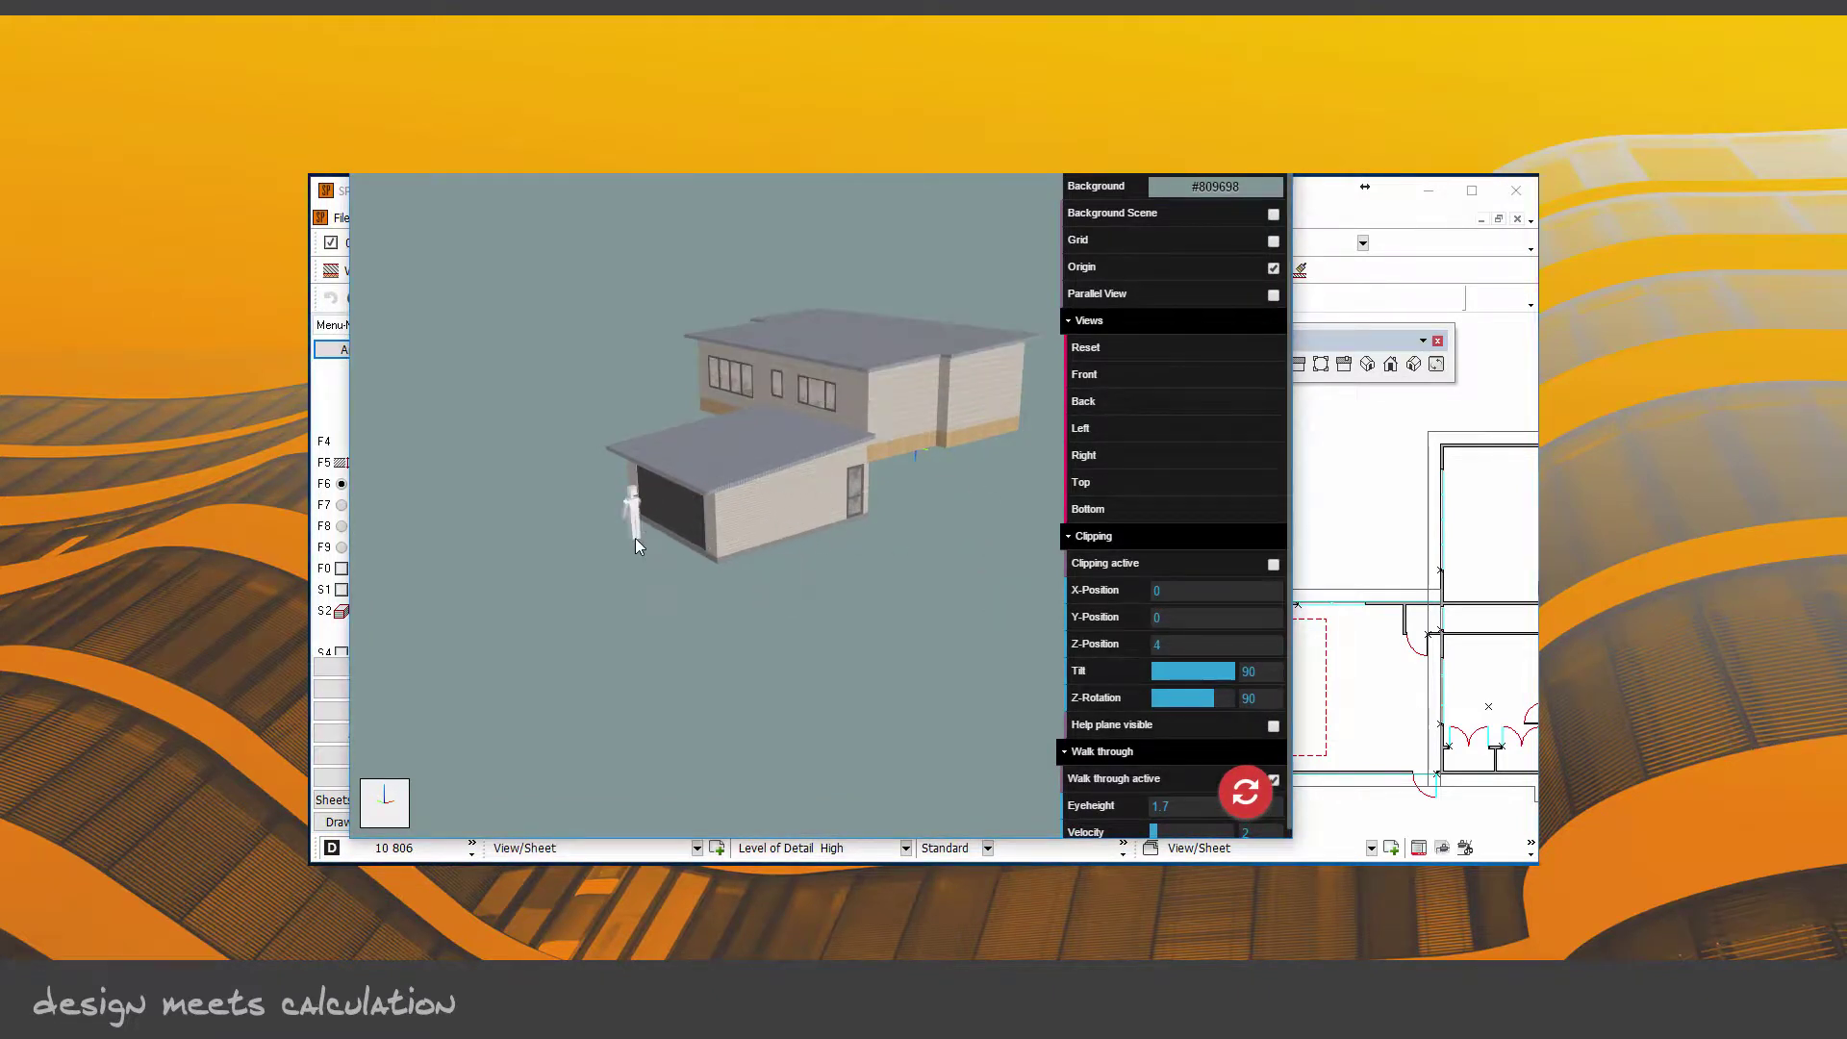
pyautogui.moveTo(635, 540); pyautogui.dragTo(640, 539)
pyautogui.click(633, 543)
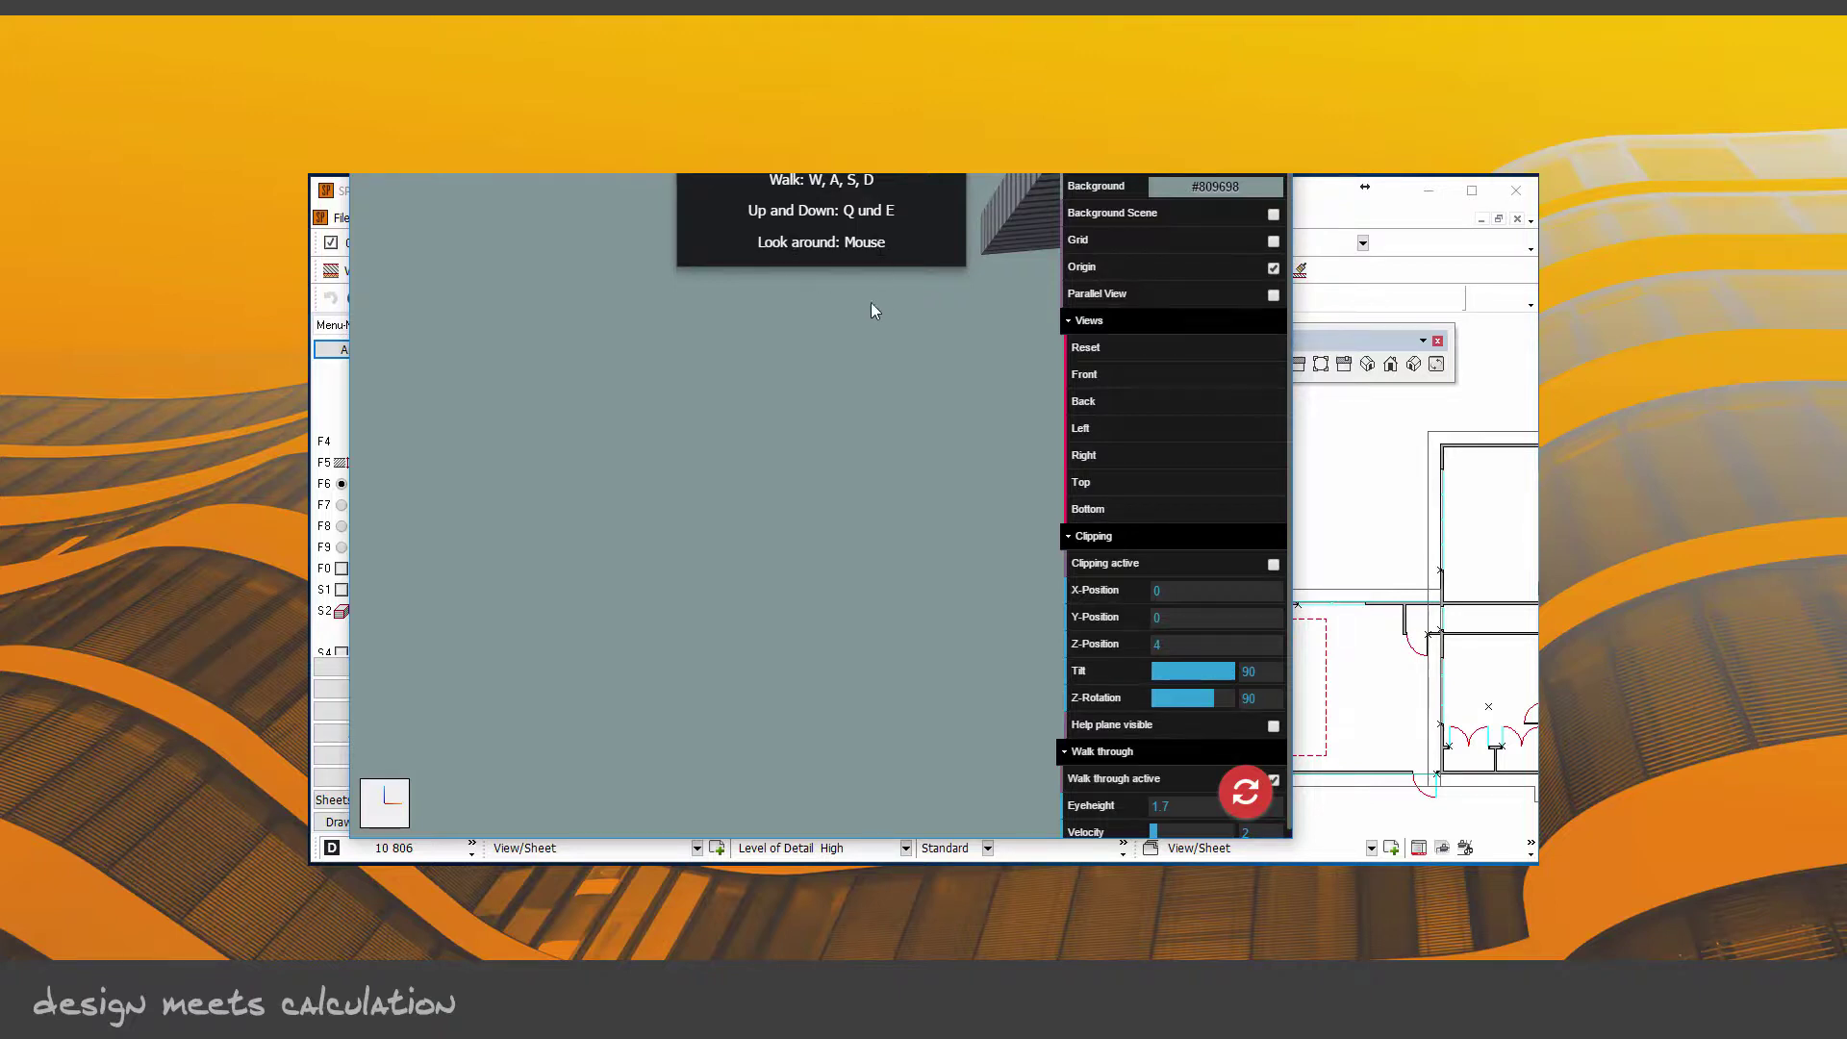
pyautogui.press('a')
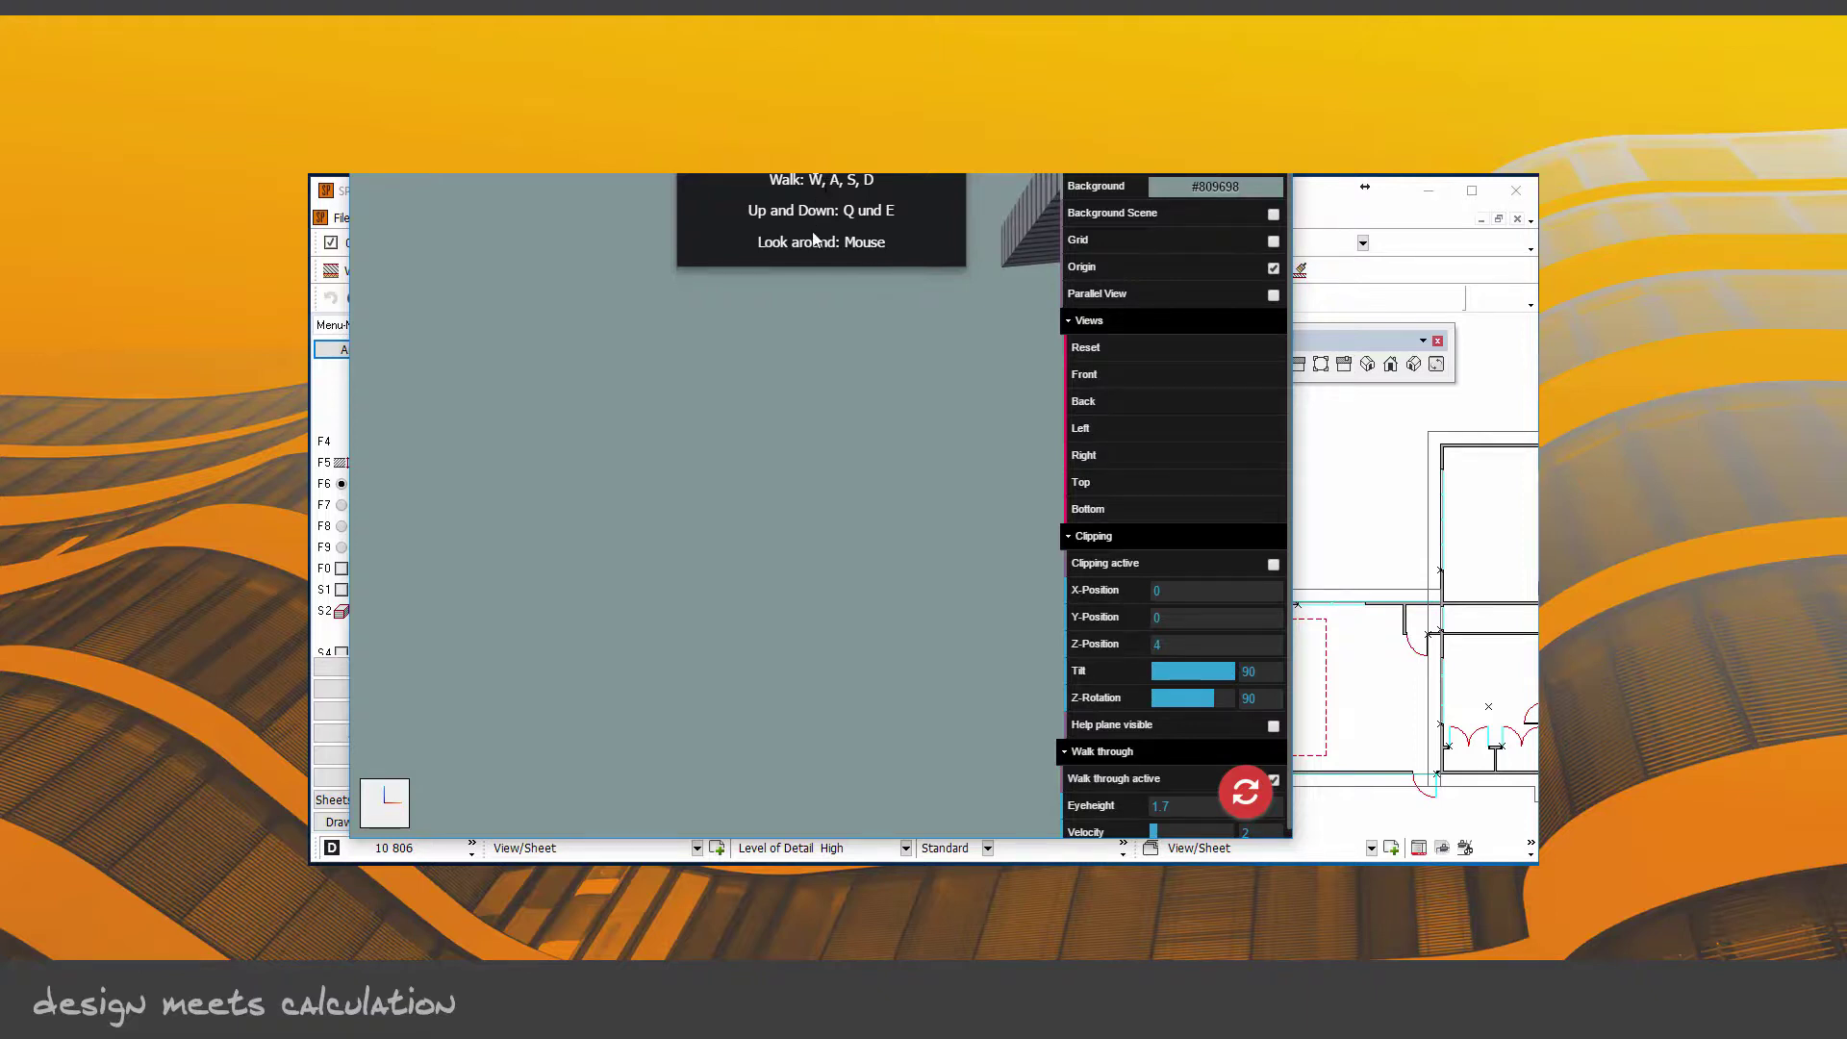
pyautogui.moveTo(795, 423); pyautogui.dragTo(389, 420)
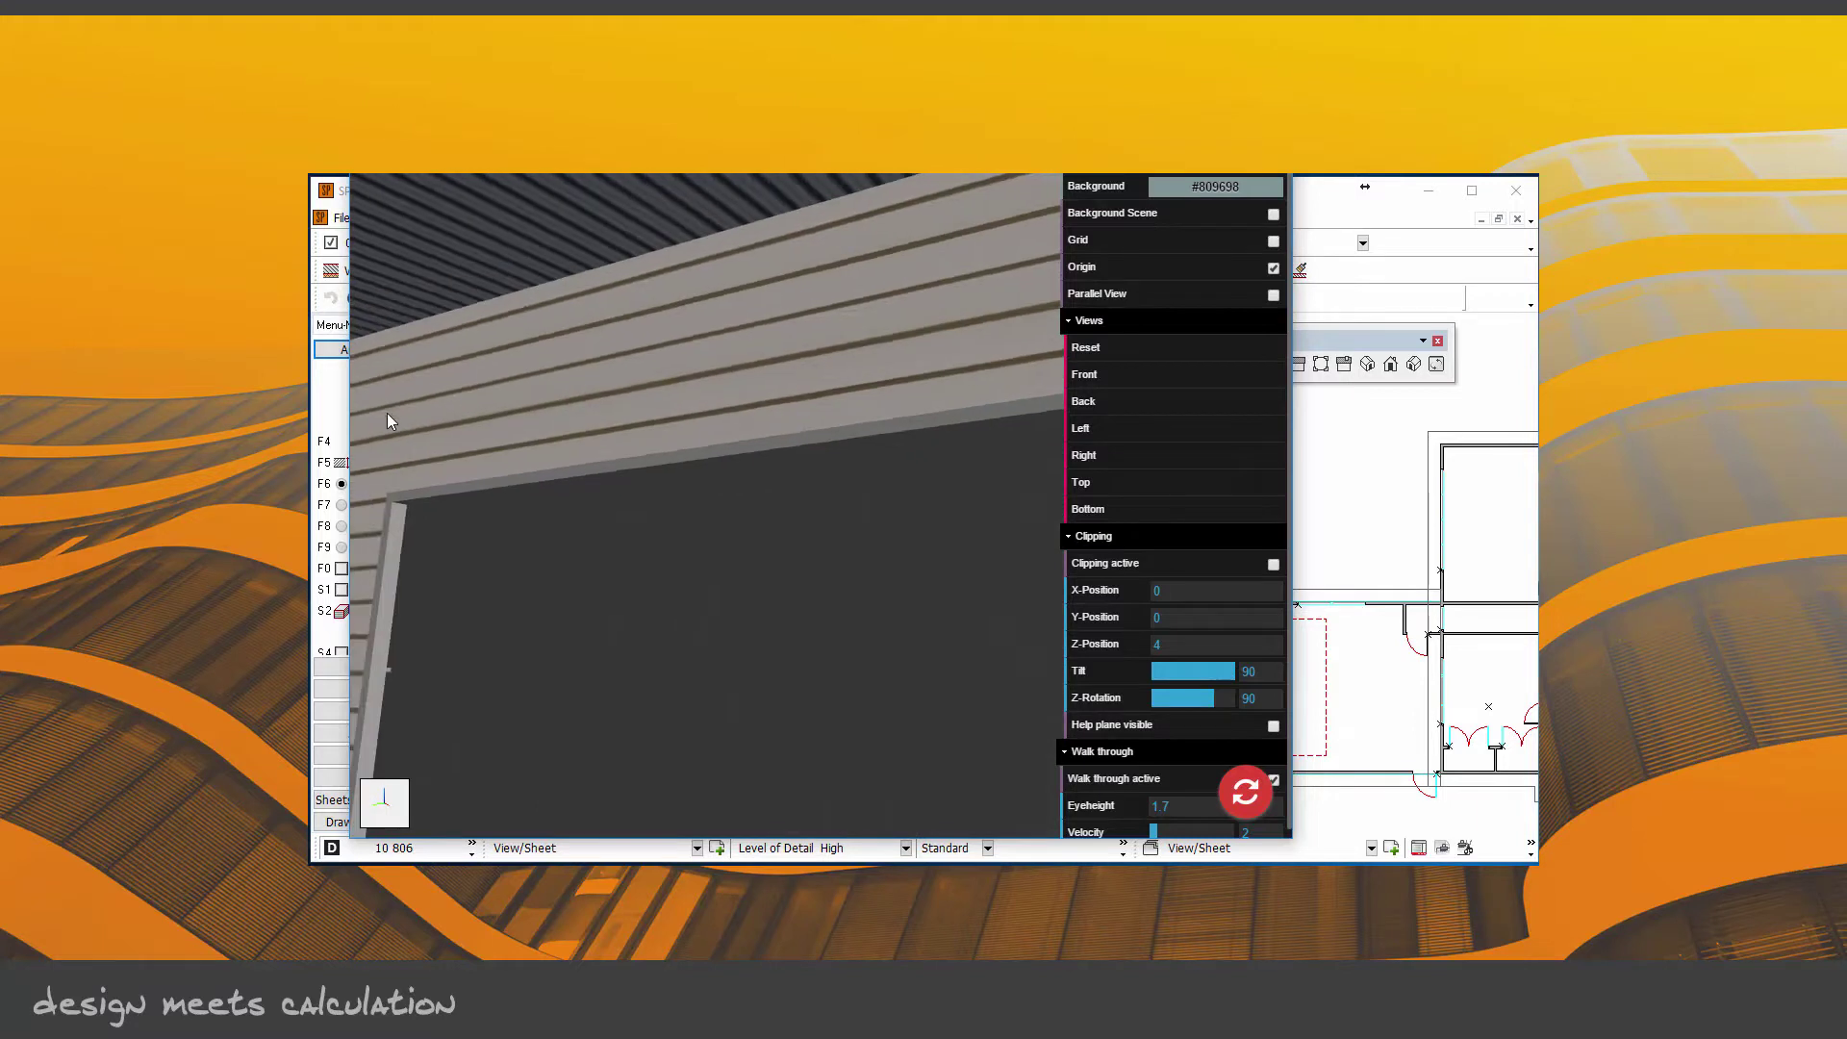